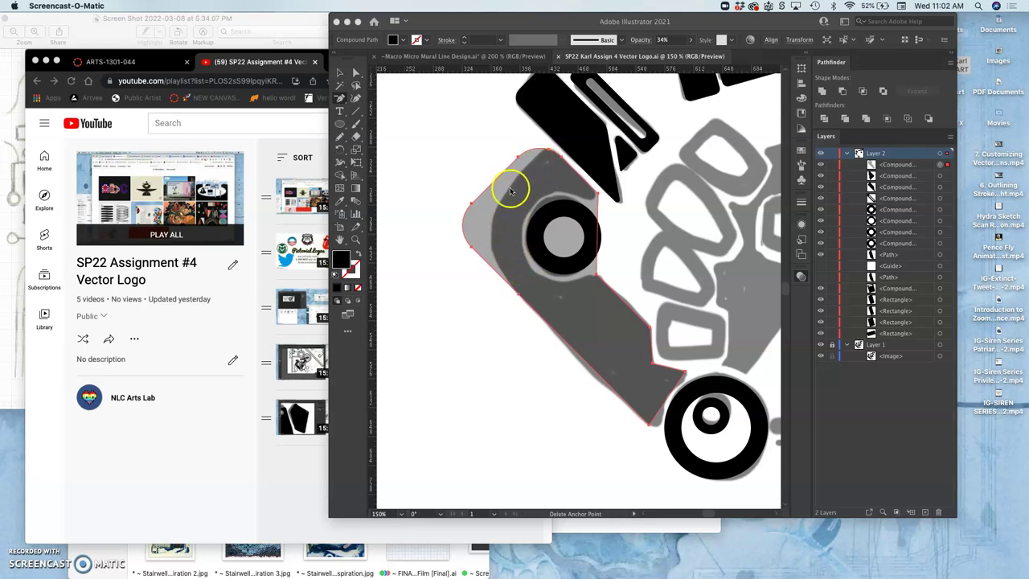
Step: Set the opacity of the selected arm shape to 50%
scroll(551, 175, up, 5)
scroll(550, 175, right, 5)
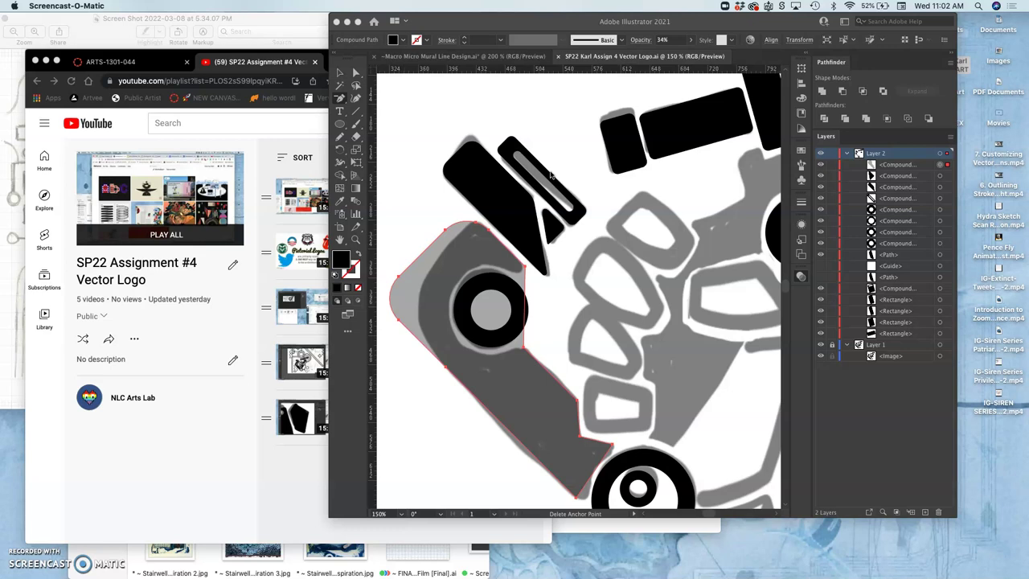
click(562, 112)
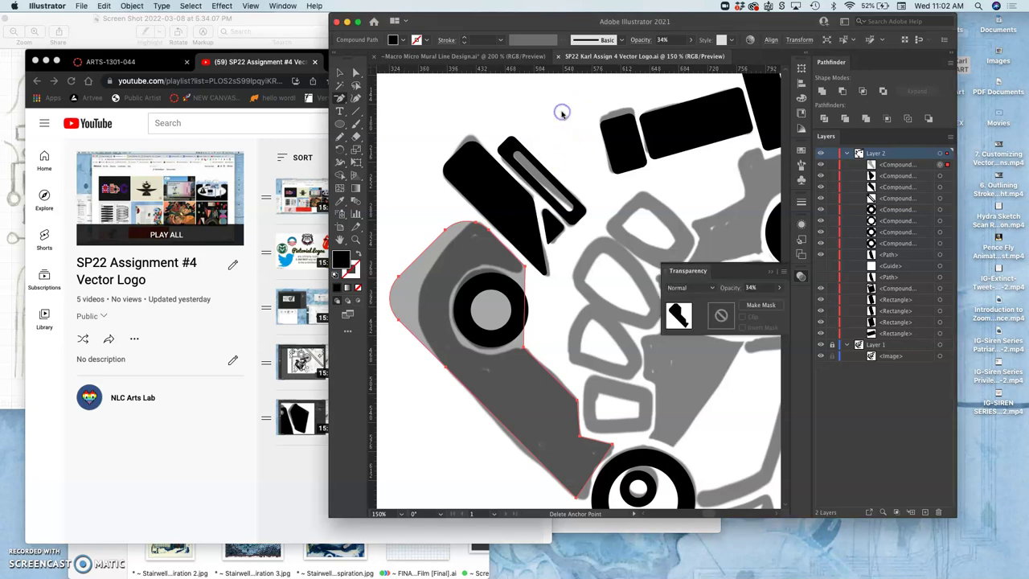
key(super+0)
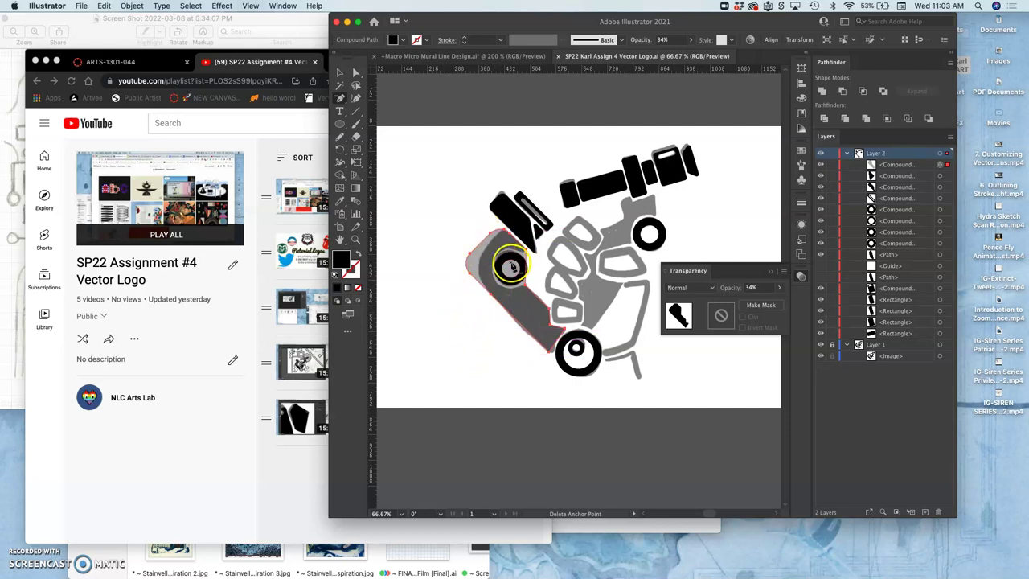
key(super+equal)
key(super+equal)
scroll(471, 260, right, 3)
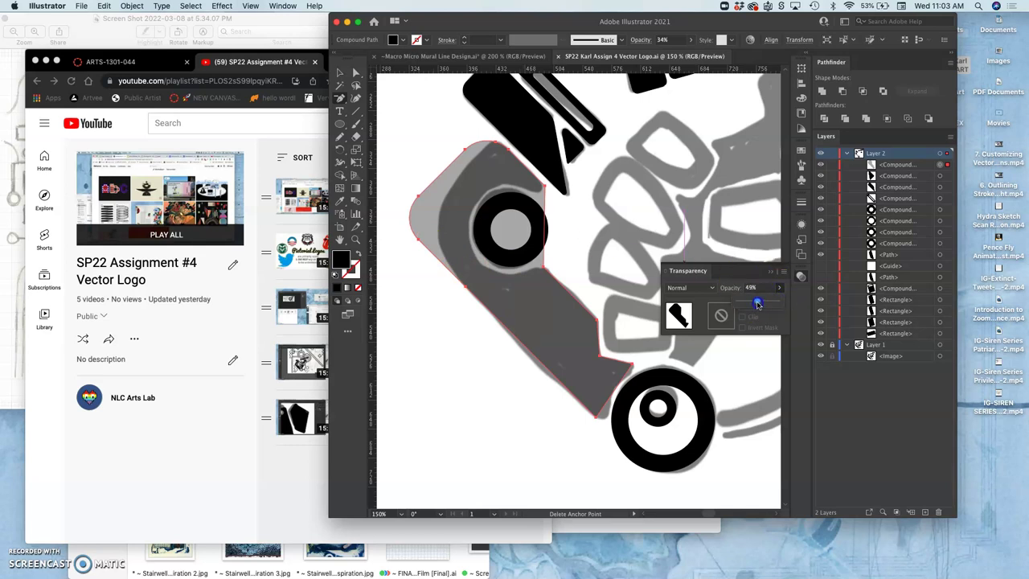
drag(758, 303, 757, 303)
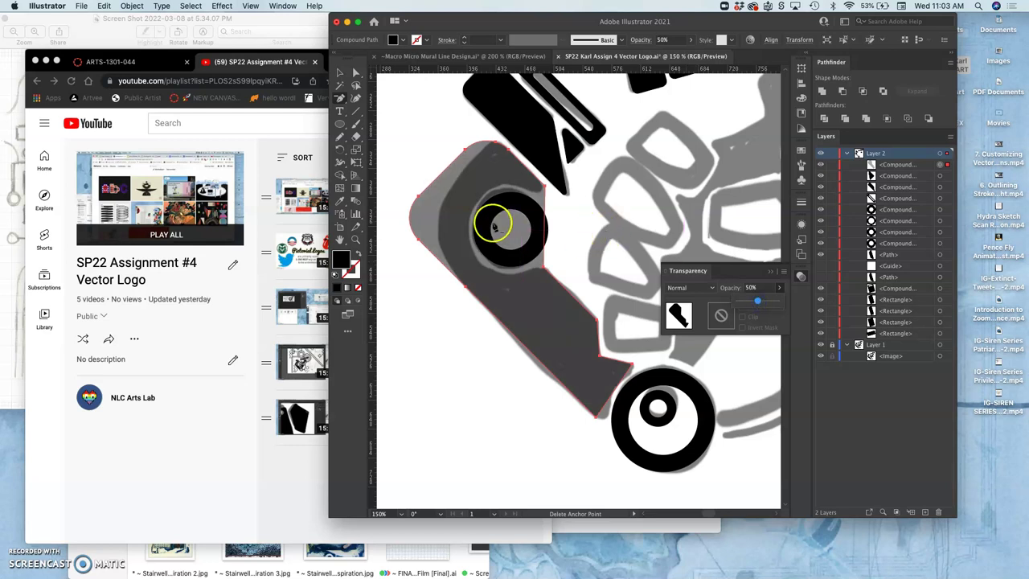
Step: Set the Eraser tool's size to 33 pt
click(356, 138)
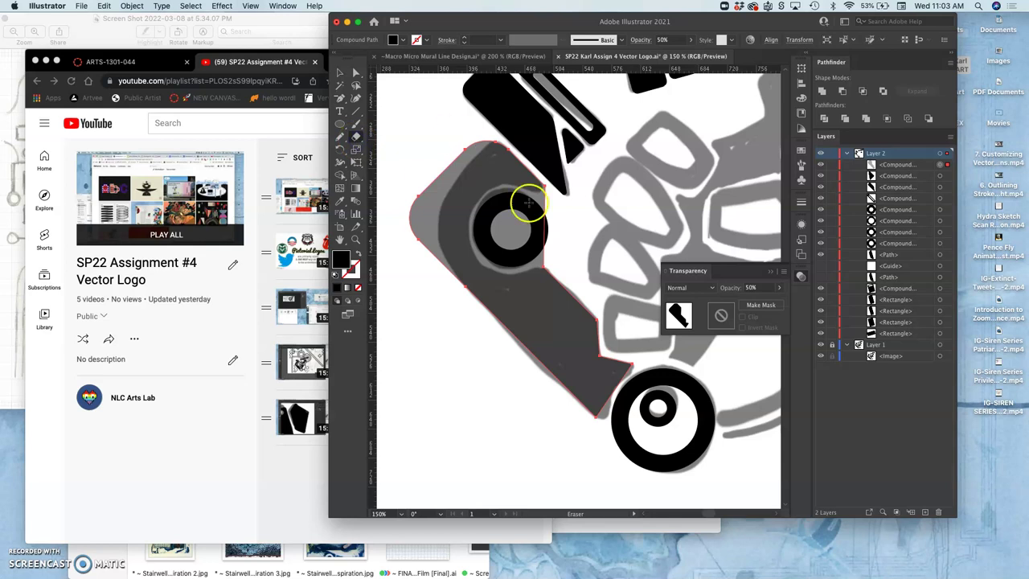
click(355, 138)
double_click(356, 138)
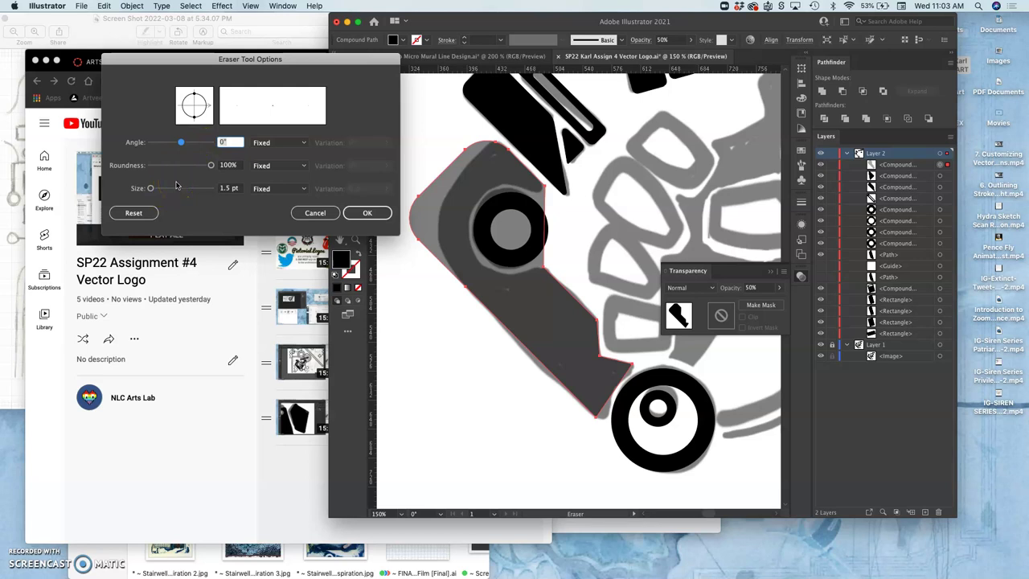
drag(156, 188, 160, 189)
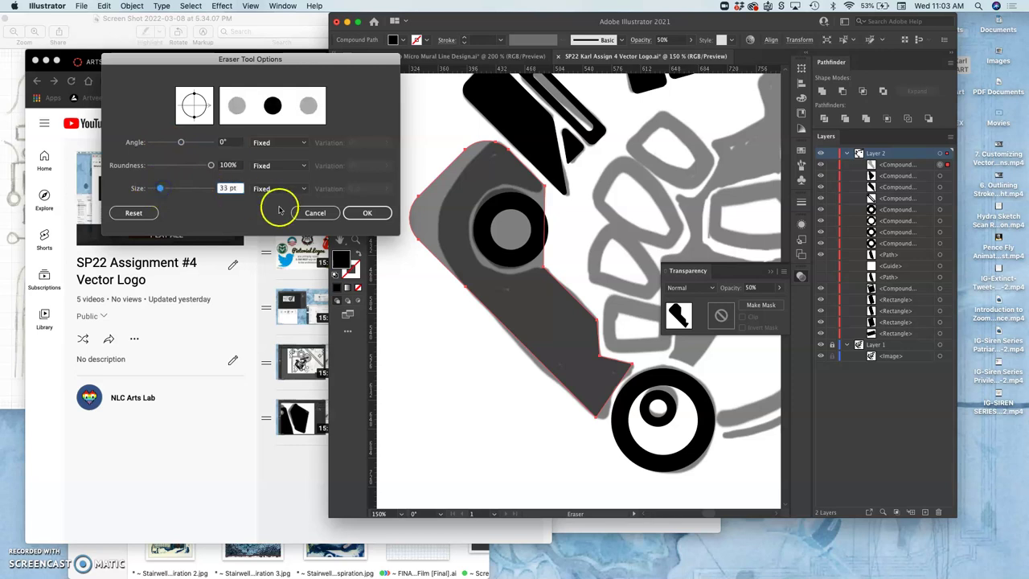
click(367, 212)
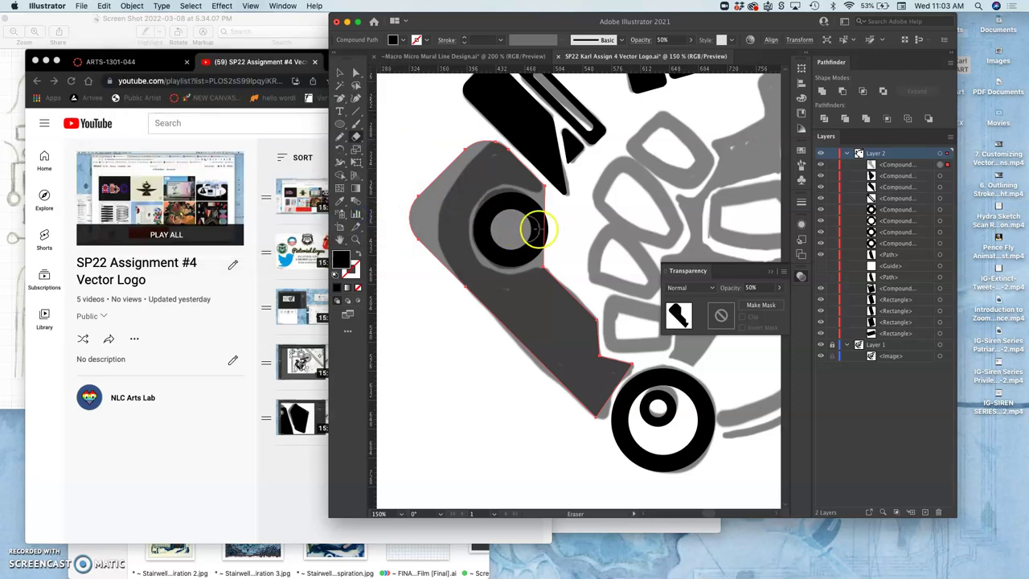
Step: Erase the part of the arm shape that covers the ring and its surrounding gap, and set the arm's opacity to 100%
mouse_move(555, 218)
mouse_down()
mouse_move(521, 206)
mouse_move(501, 211)
mouse_move(492, 229)
mouse_move(501, 252)
mouse_move(560, 241)
mouse_up()
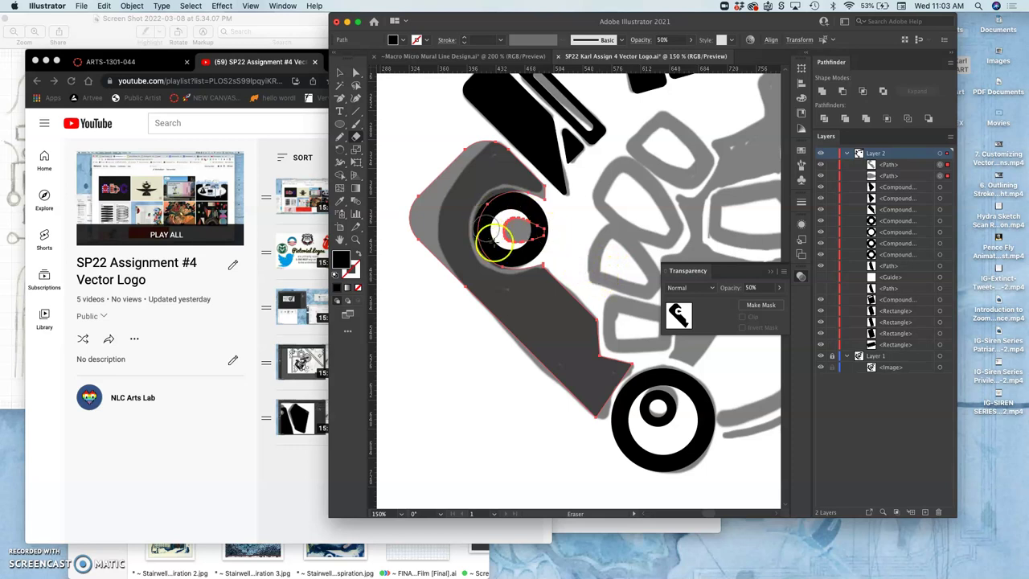
mouse_move(549, 226)
mouse_down()
mouse_move(501, 205)
mouse_move(485, 237)
mouse_move(500, 258)
mouse_move(544, 254)
mouse_up()
mouse_move(486, 236)
mouse_down()
mouse_move(494, 256)
mouse_move(482, 234)
mouse_move(498, 201)
mouse_move(537, 206)
mouse_move(544, 223)
mouse_move(514, 221)
mouse_move(523, 230)
mouse_up()
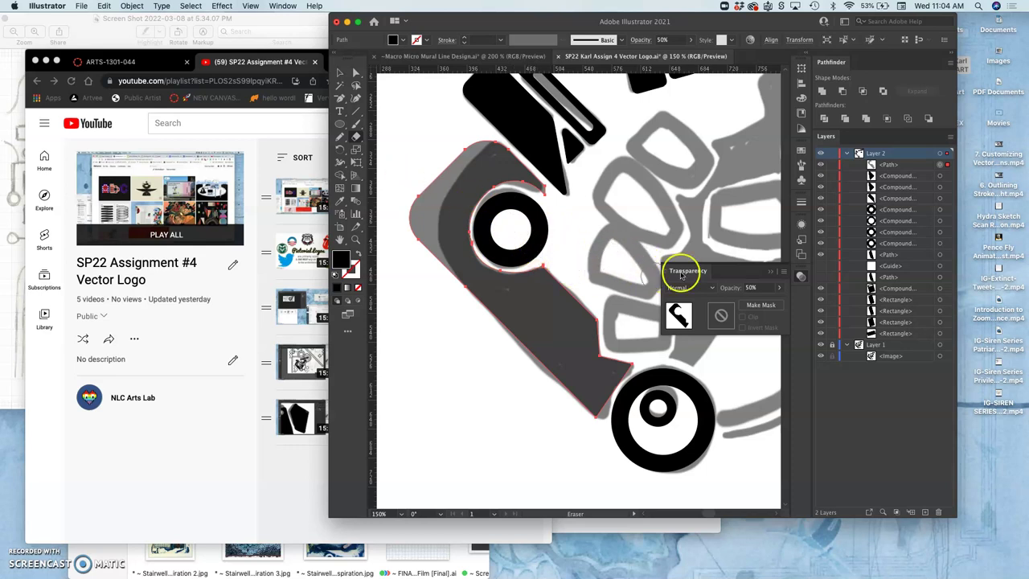
click(779, 288)
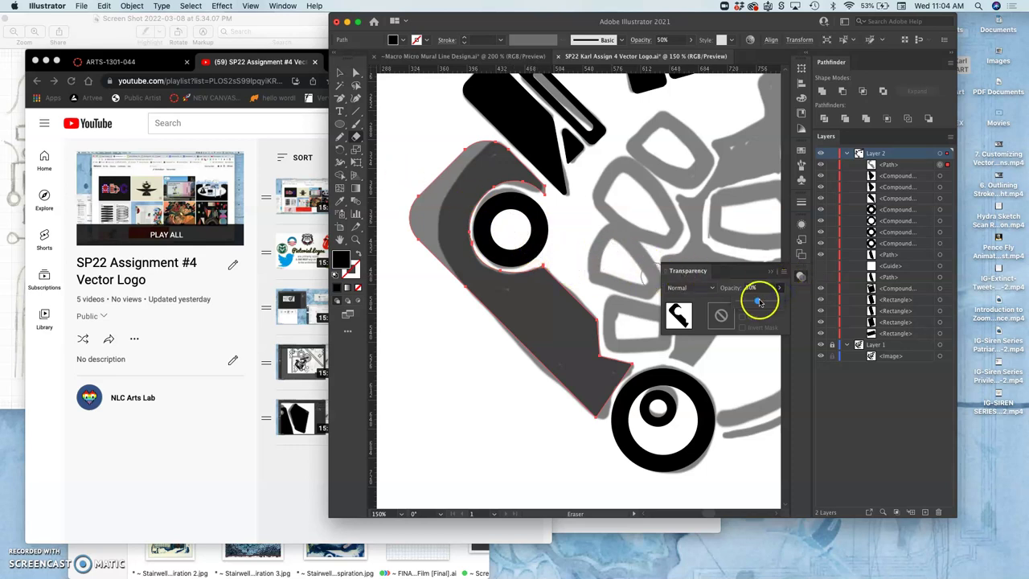
drag(769, 302, 800, 304)
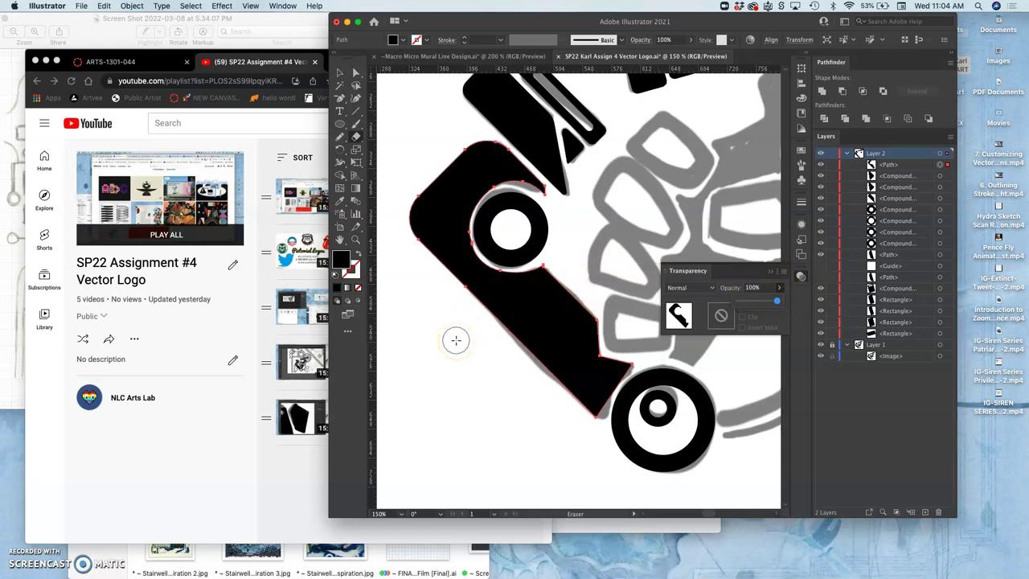
Step: Undo the opacity change and all eraser strokes on the arm shape
key(super+z)
key(super+z)
key(super+z)
key(super+z)
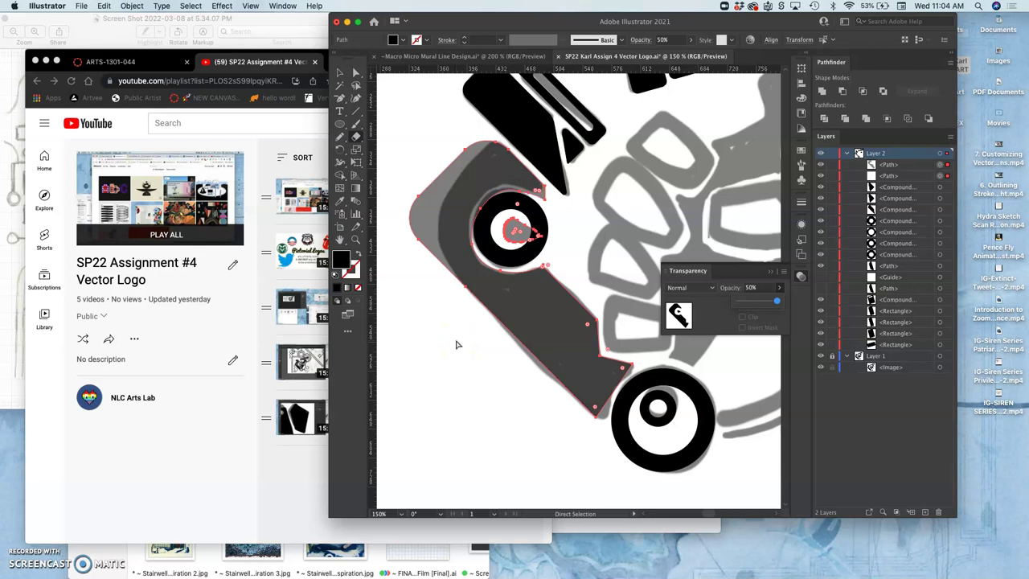
key(super+z)
key(shift+e)
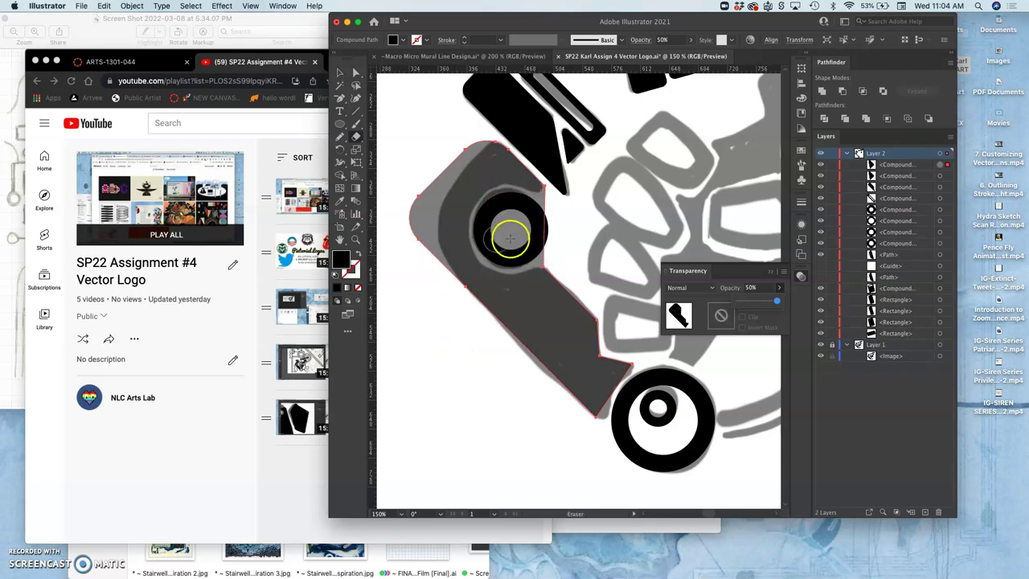
click(507, 229)
key(a)
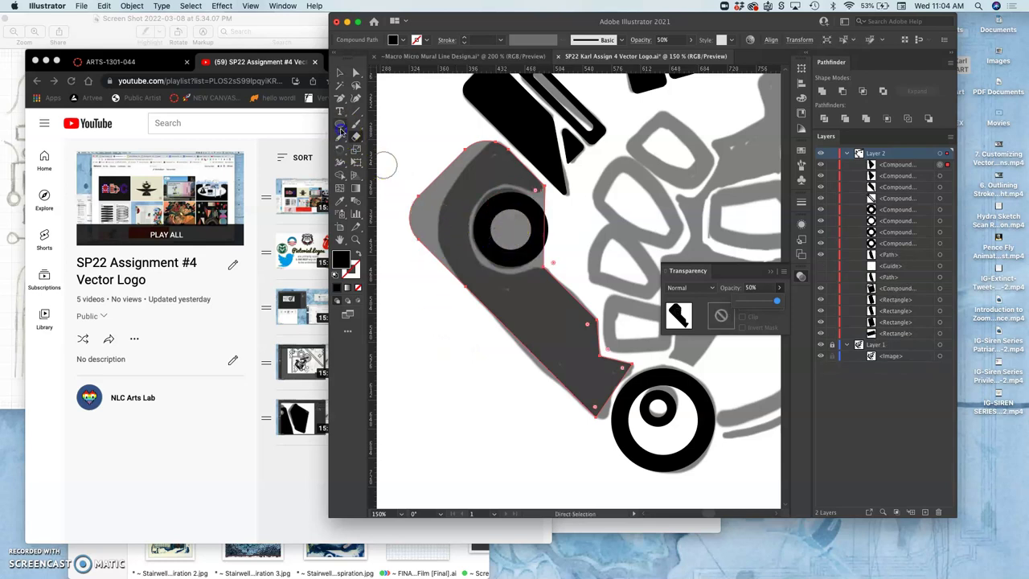
Step: Draw a circle around the black ring on the arm and shrink it slightly toward the ring
click(339, 127)
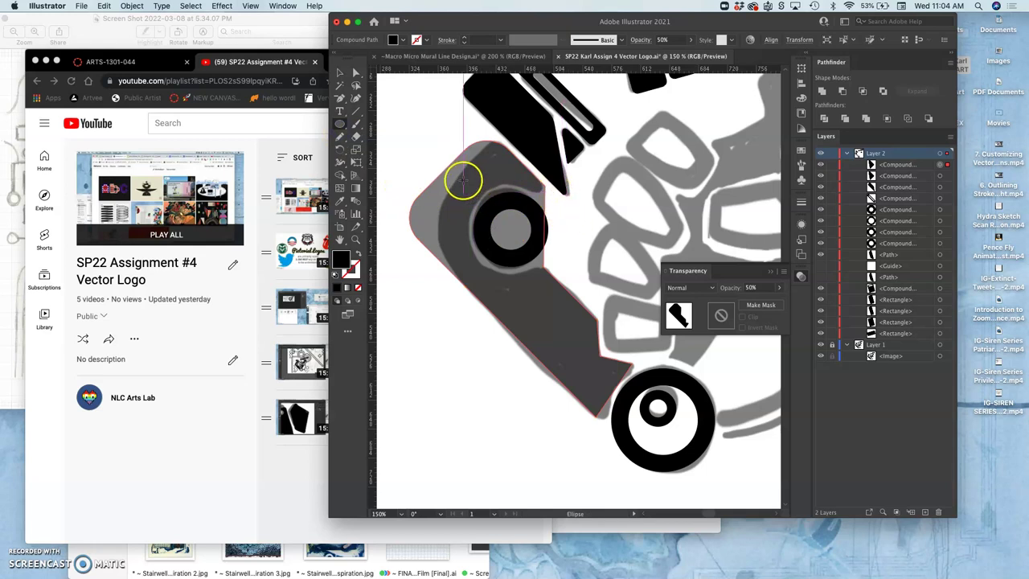
drag(463, 180, 548, 275)
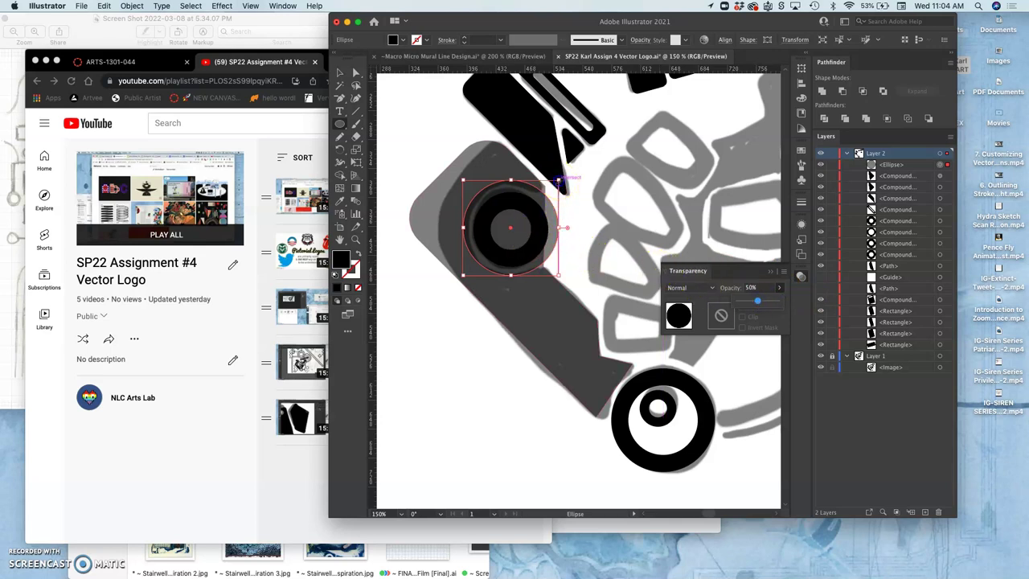
drag(559, 180, 554, 186)
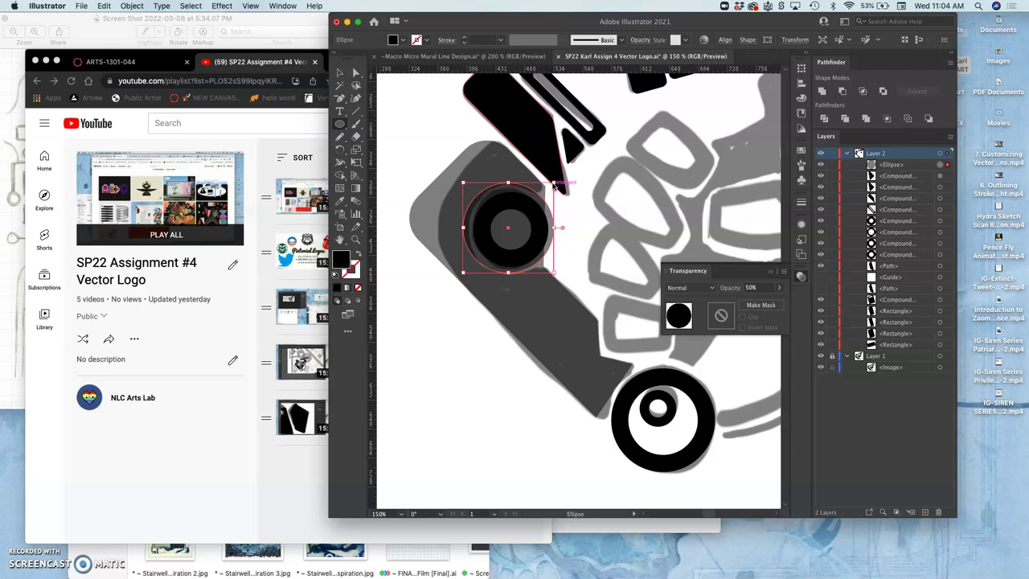
Step: Nudge the circle in small increments to line it up with the ring and the sketched gap around it
key(Right)
key(Down)
key(super+equal)
key(super+equal)
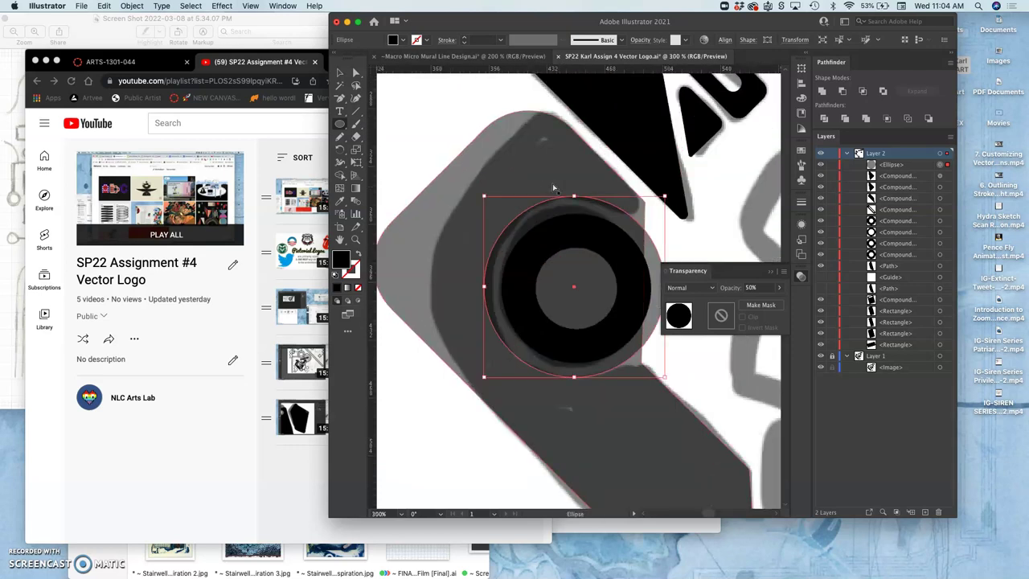
click(560, 190)
drag(563, 190, 565, 191)
key(Up)
key(Down)
key(Down)
key(Down)
key(Down)
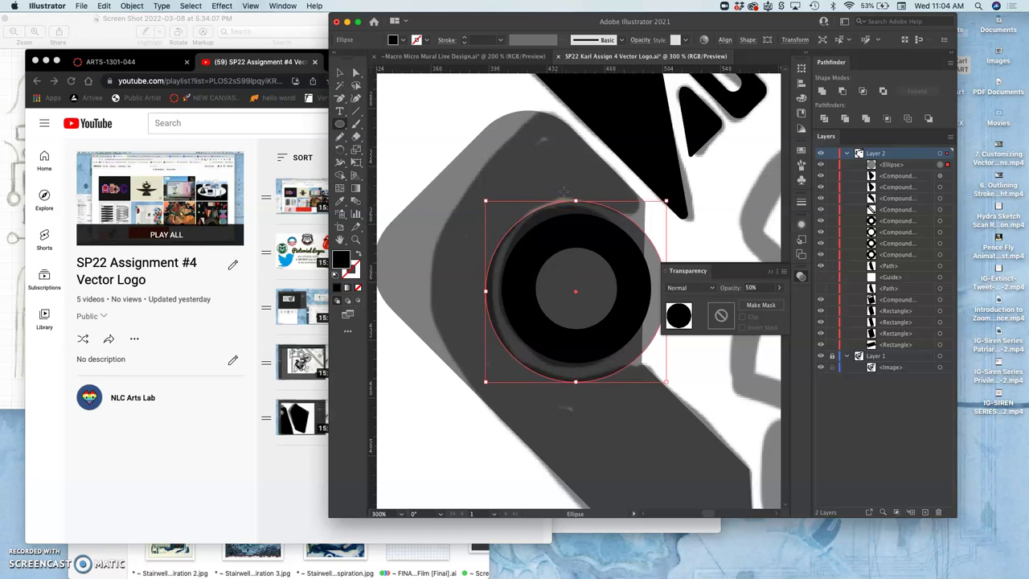
key(Up)
key(Up)
key(Up)
key(Down)
Step: Enlarge the circle slightly about its center so it covers the sketched gap around the ring, and nudge it up
click(629, 195)
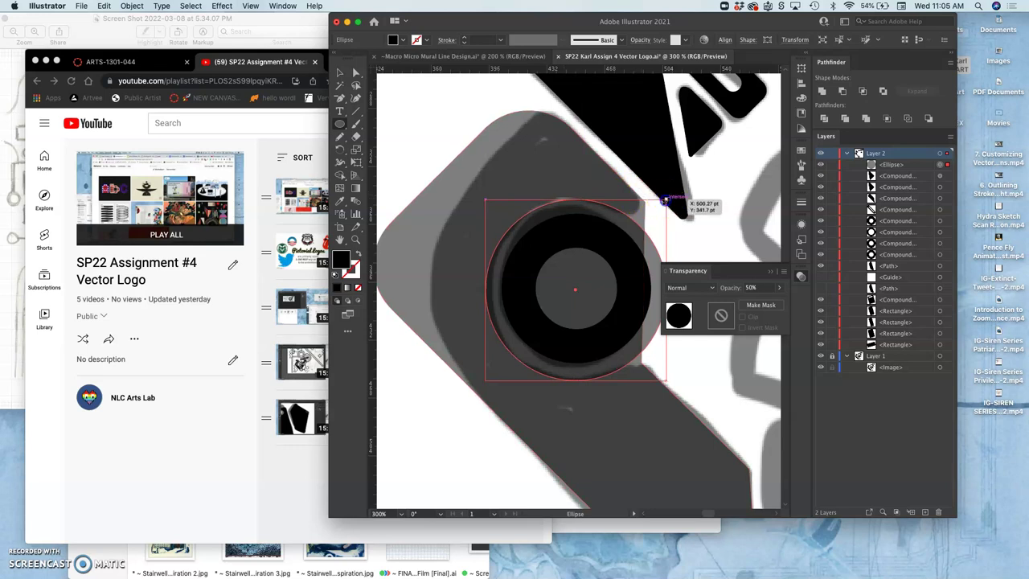
drag(664, 199, 671, 193)
key(Up)
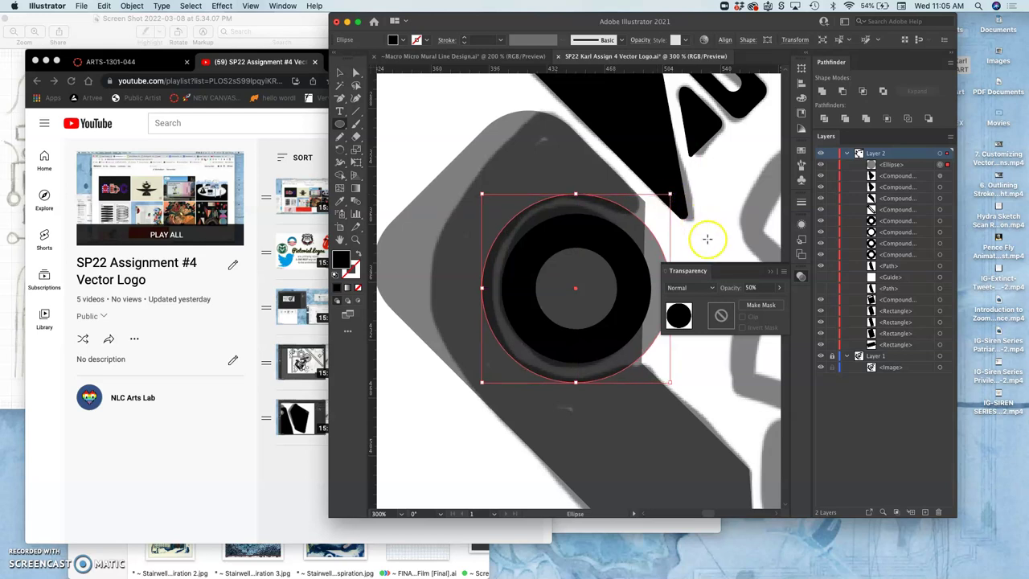
Step: Set the circle's opacity to 100% and change its fill color to white (FFFFFF)
click(778, 290)
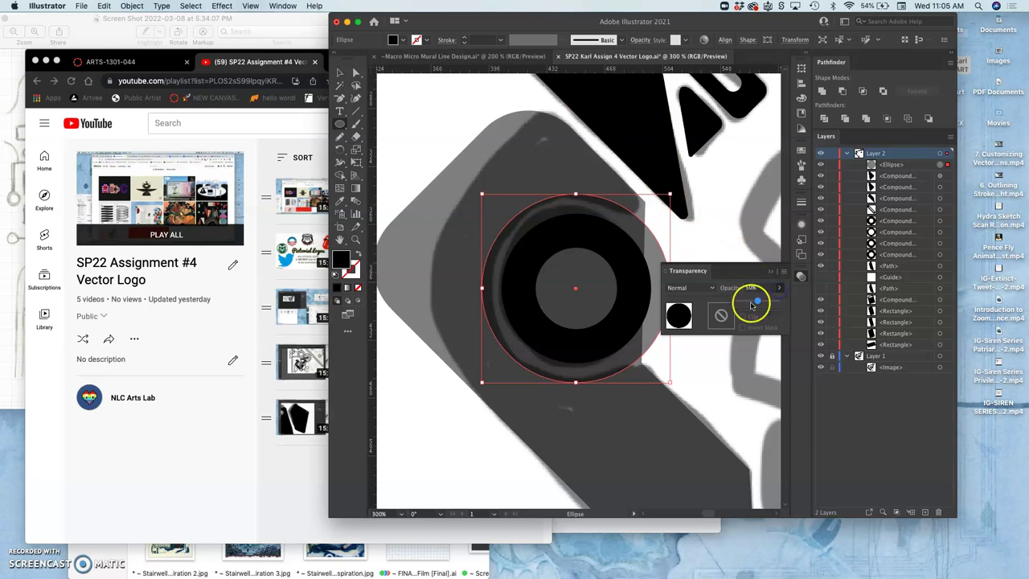
drag(752, 304, 808, 302)
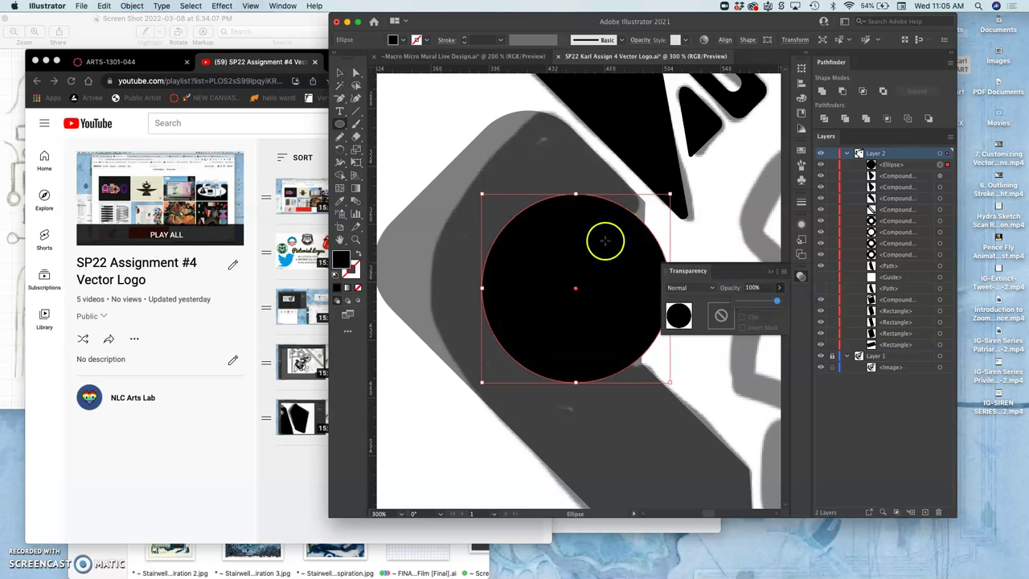
key(a)
double_click(338, 261)
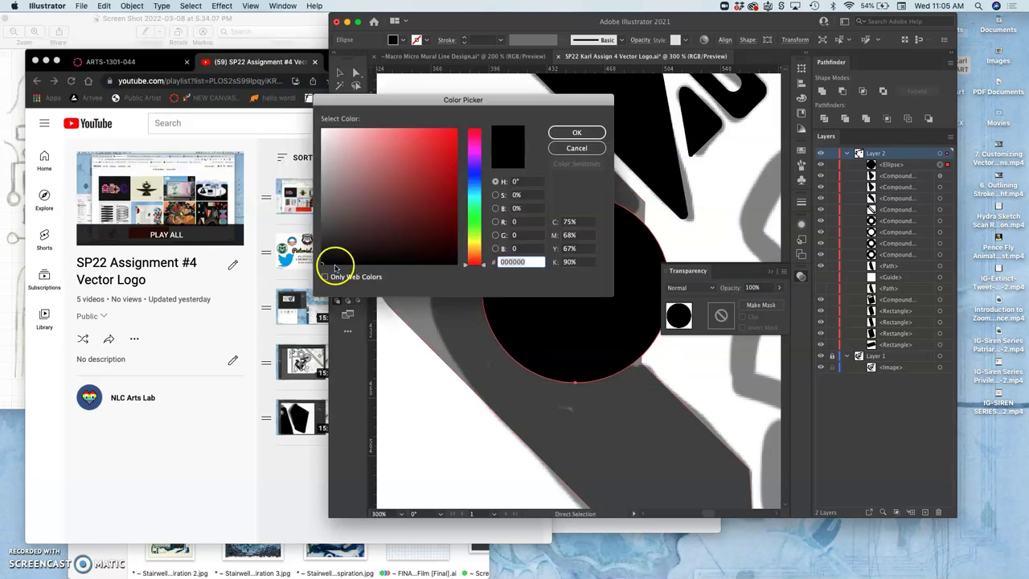
drag(324, 140, 317, 121)
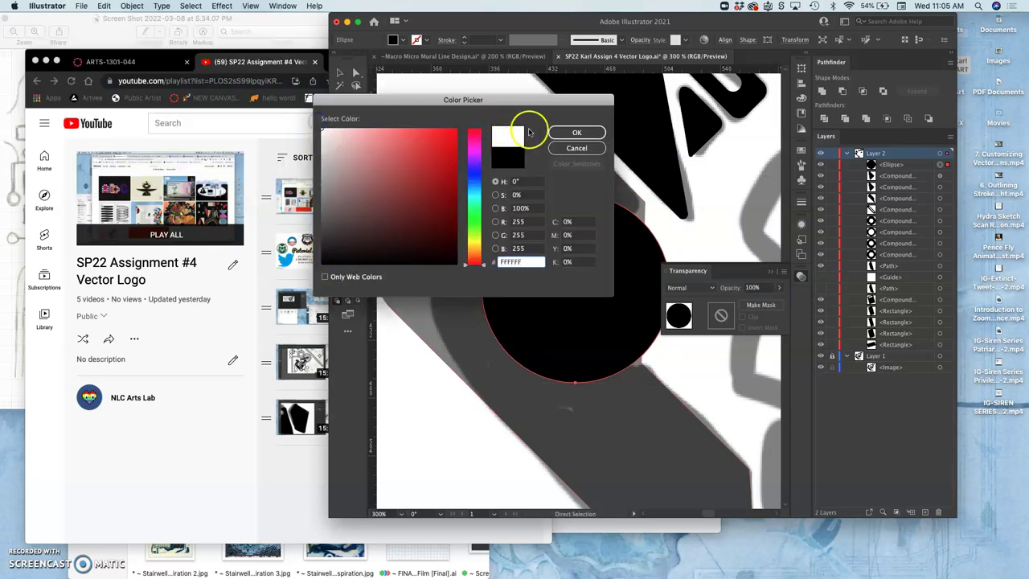
click(576, 132)
key(l)
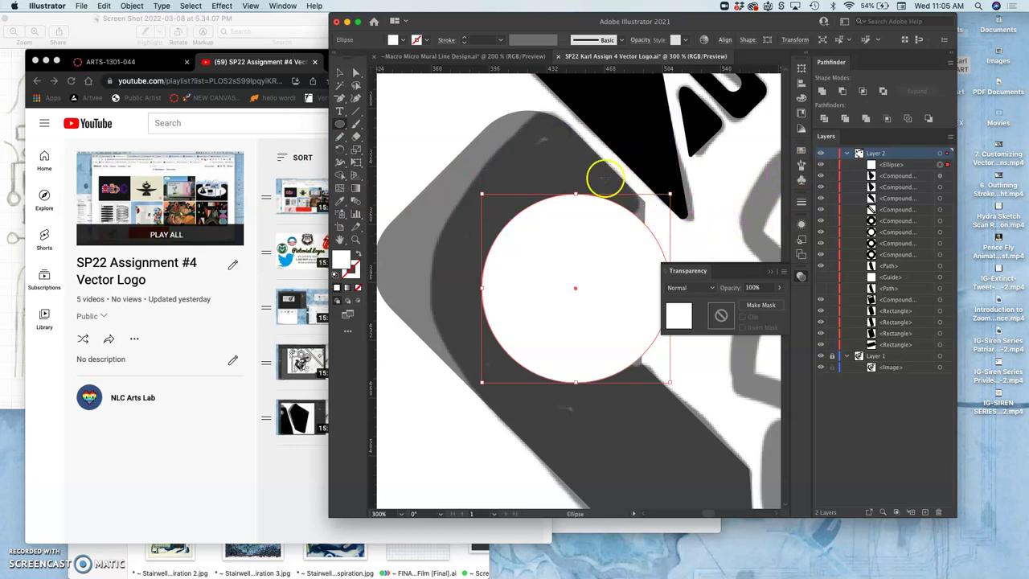
Step: Select the arm shape beneath the white circle and set its opacity to 100%
click(356, 72)
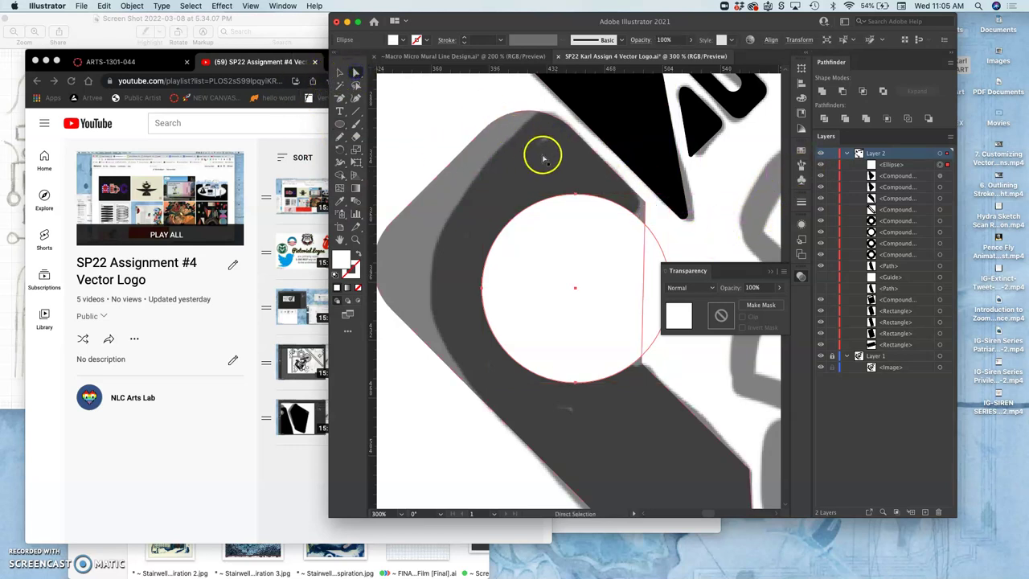
click(543, 158)
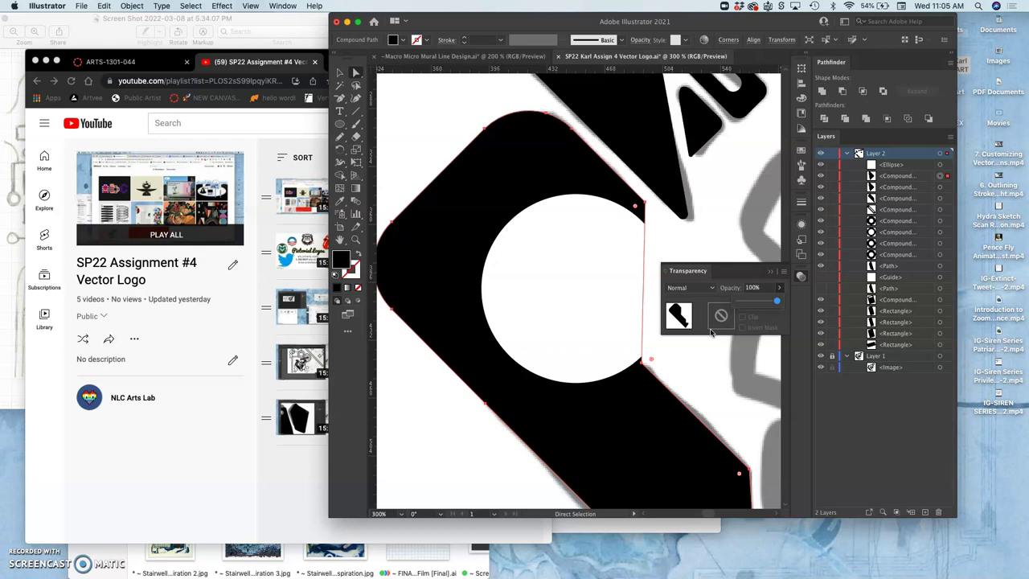
click(636, 271)
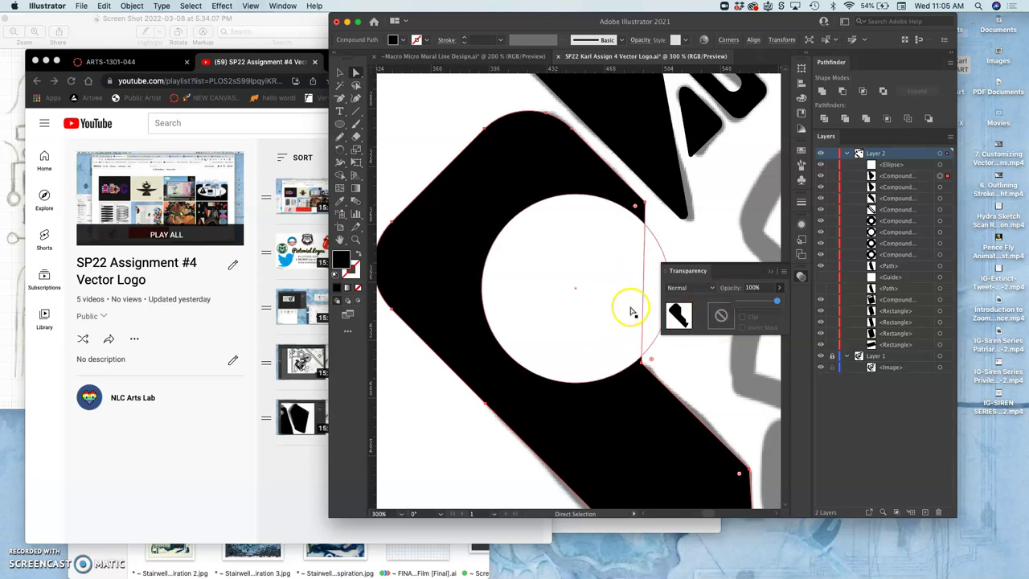
click(631, 359)
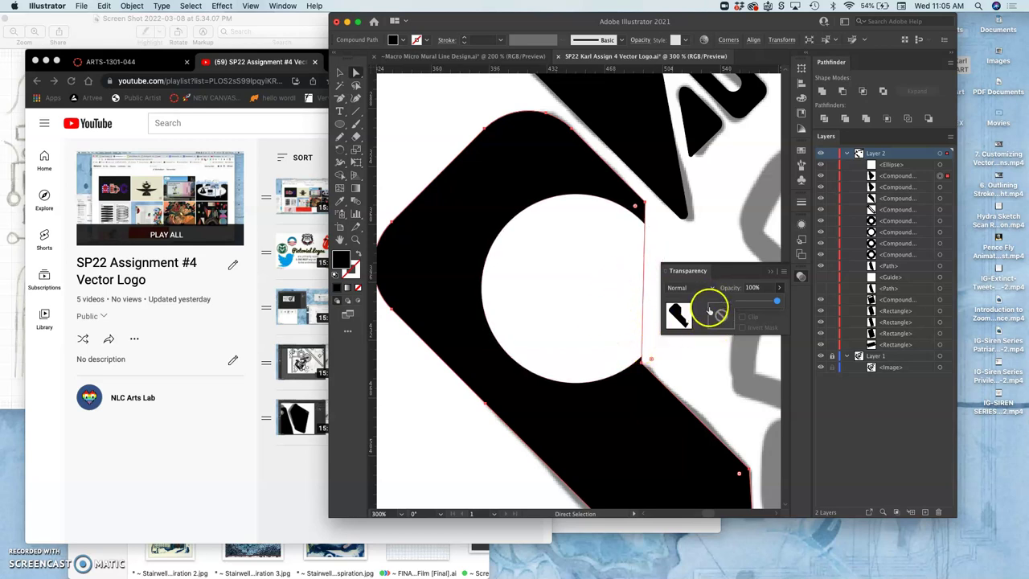
Step: Hide Layer 2 to compare the vector arm with the sketch underneath, and show the layer again
click(821, 154)
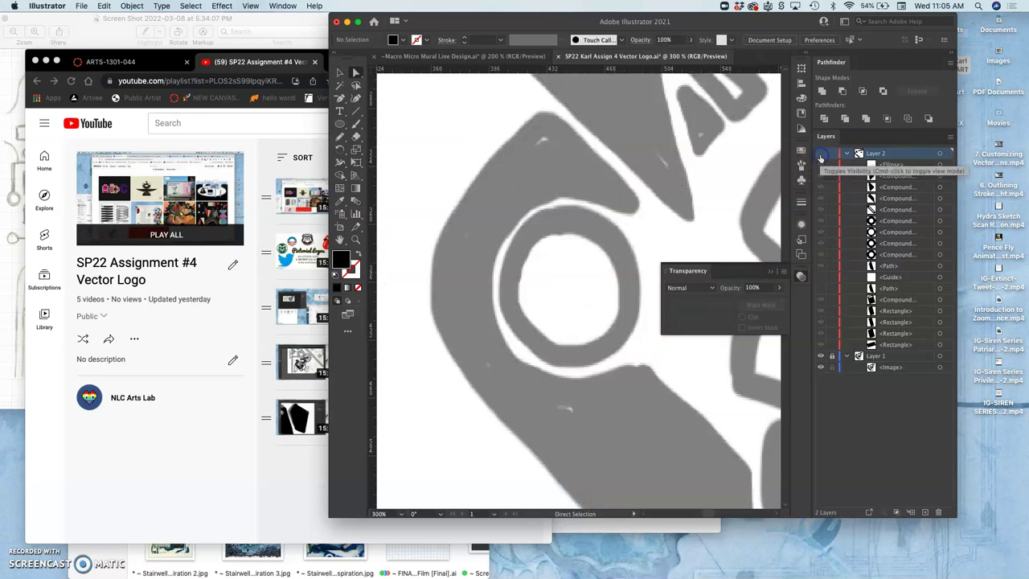
click(821, 153)
click(606, 351)
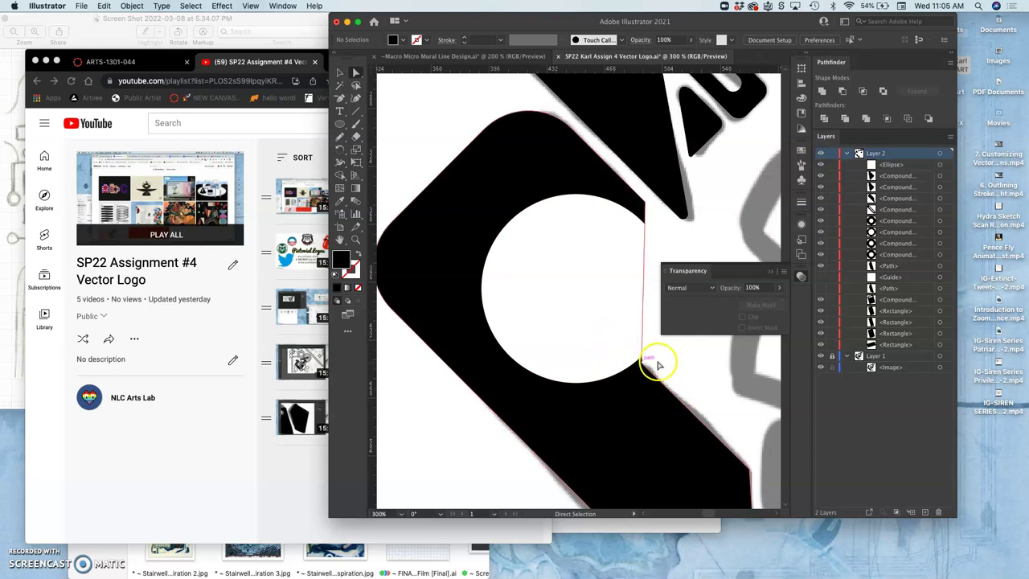
click(594, 291)
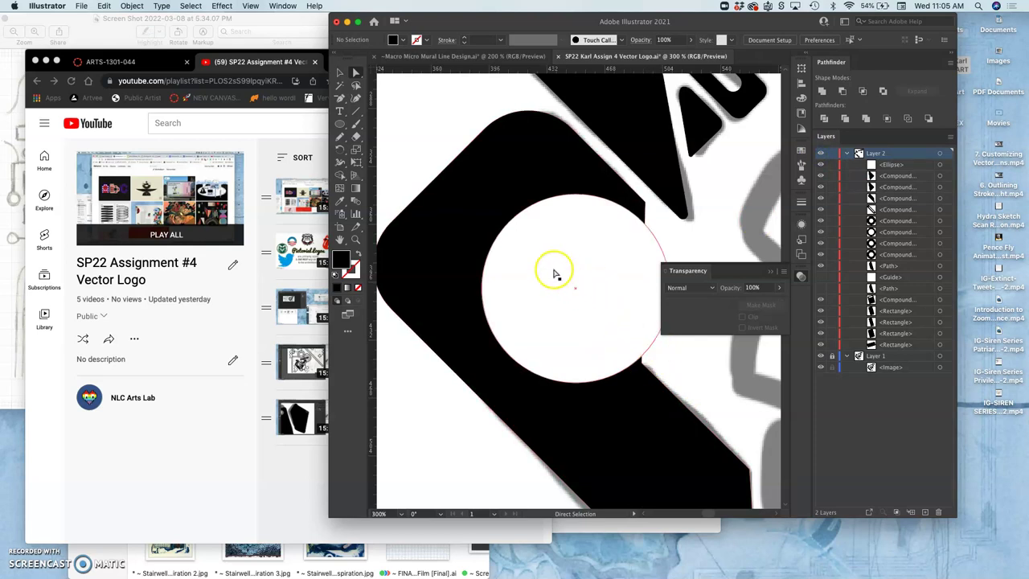
Step: Subtract the white circle from the black arm shape with Minus Front, and deselect the result
click(555, 273)
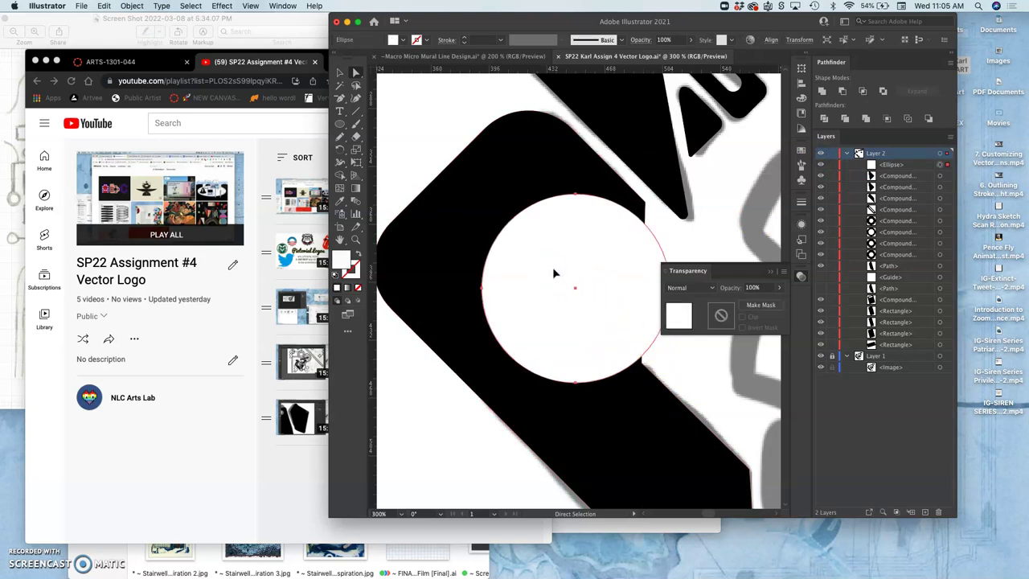
shift+click(478, 223)
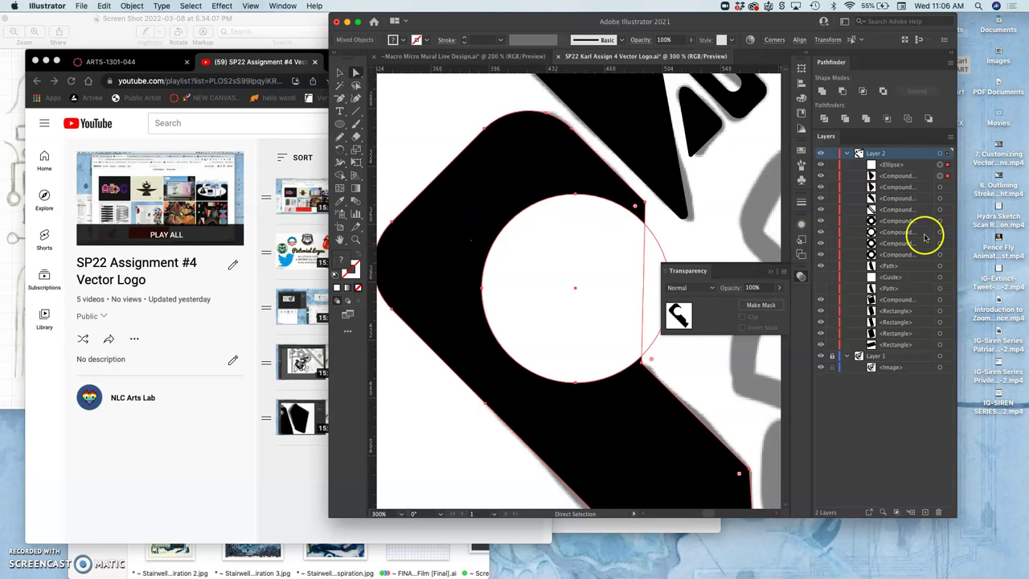
click(842, 92)
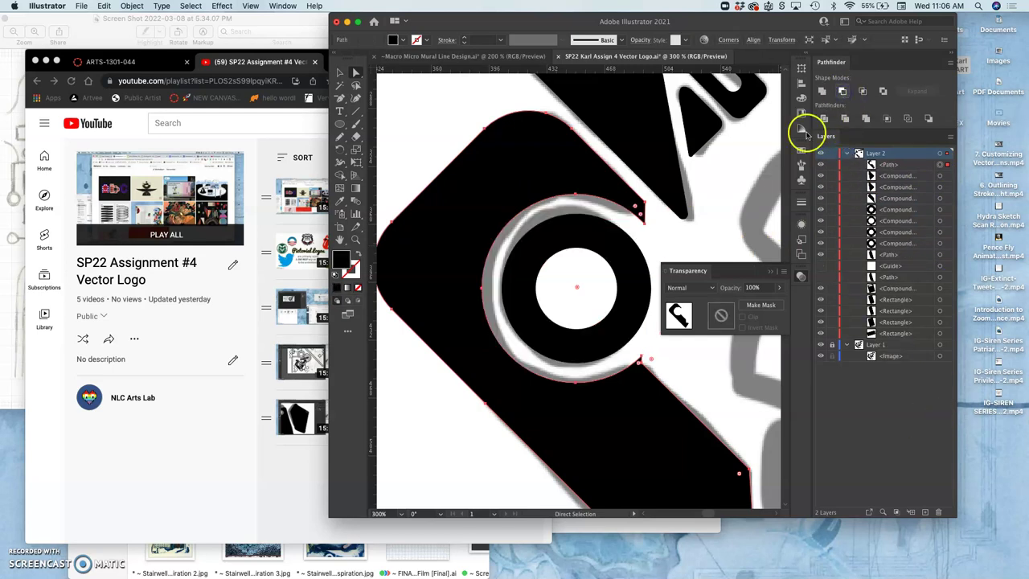
key(v)
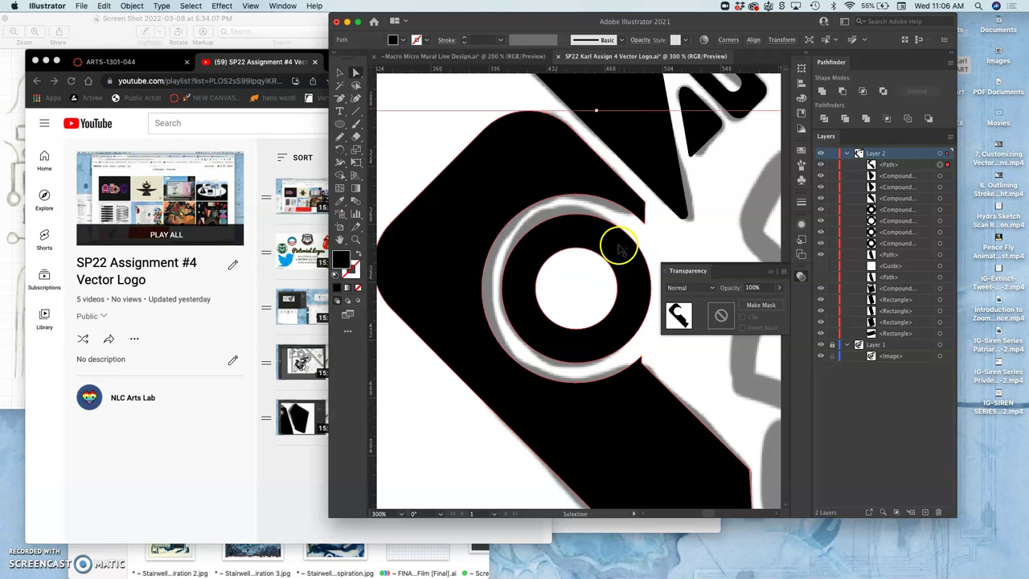
key(super+minus)
key(super+minus)
key(a)
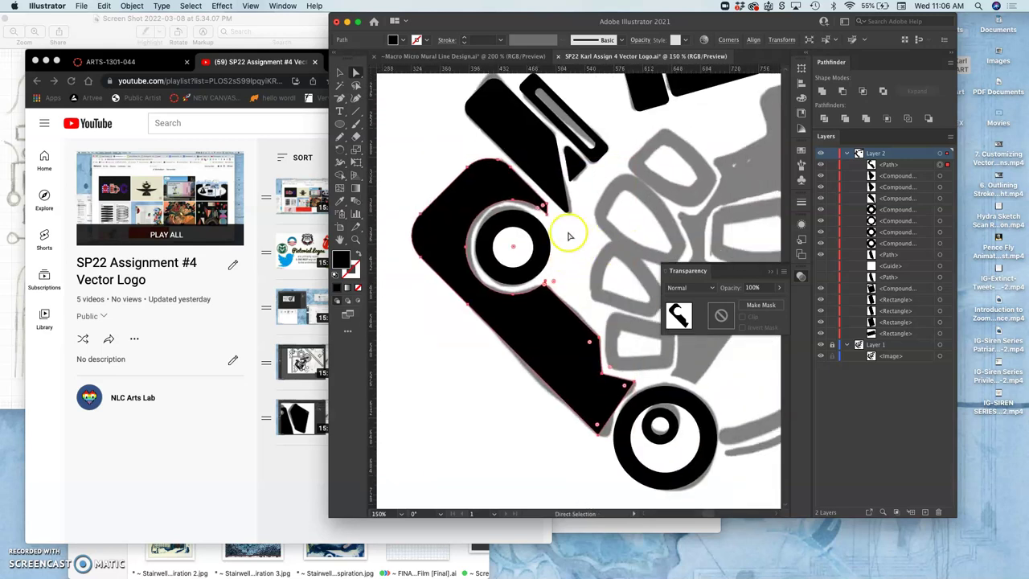
click(569, 237)
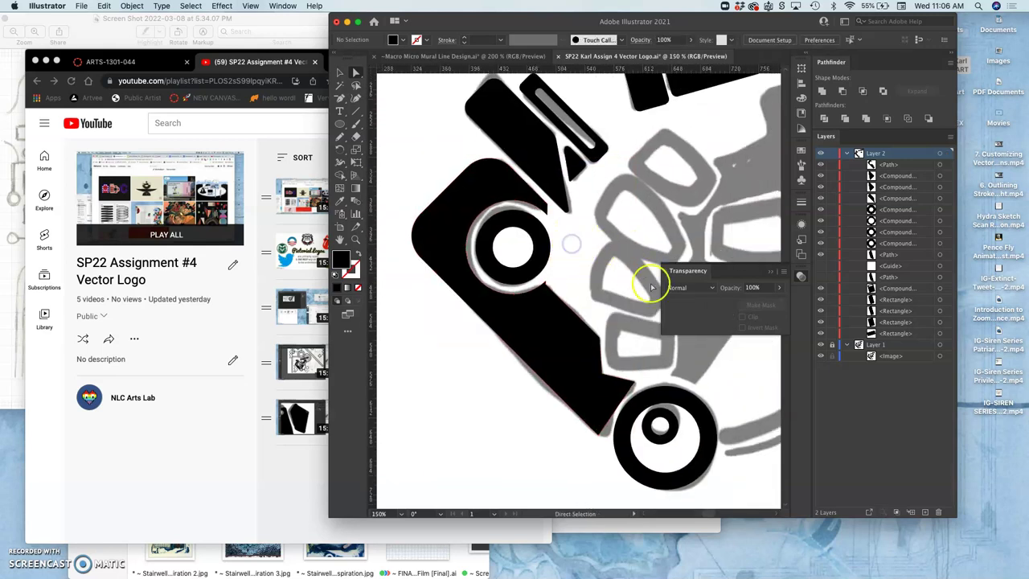
Step: Hide the sketch in Layer 1 and check the vector shapes on their own at several magnifications
click(821, 345)
scroll(616, 296, up, 2)
scroll(616, 296, right, 2)
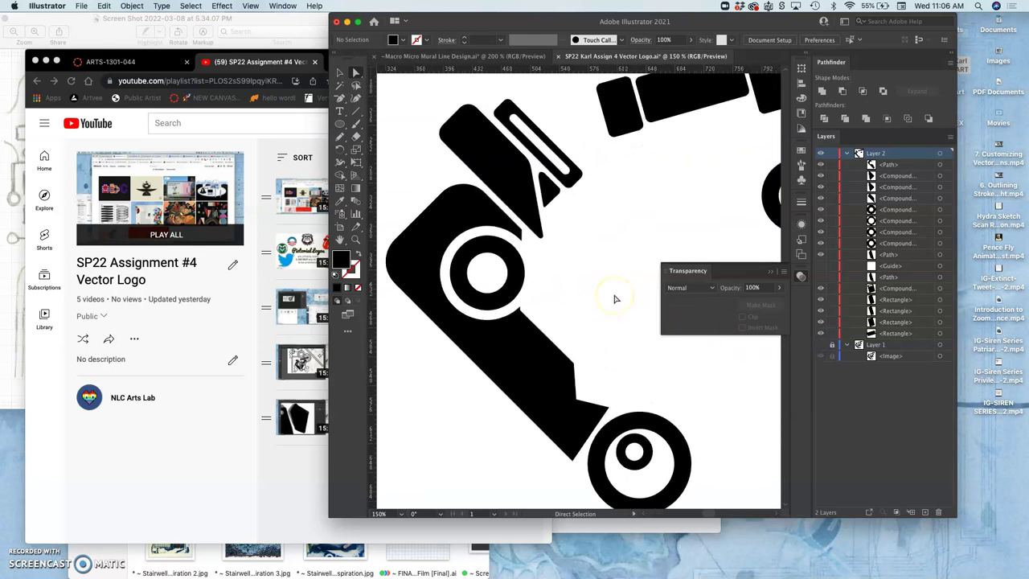
key(super+plus)
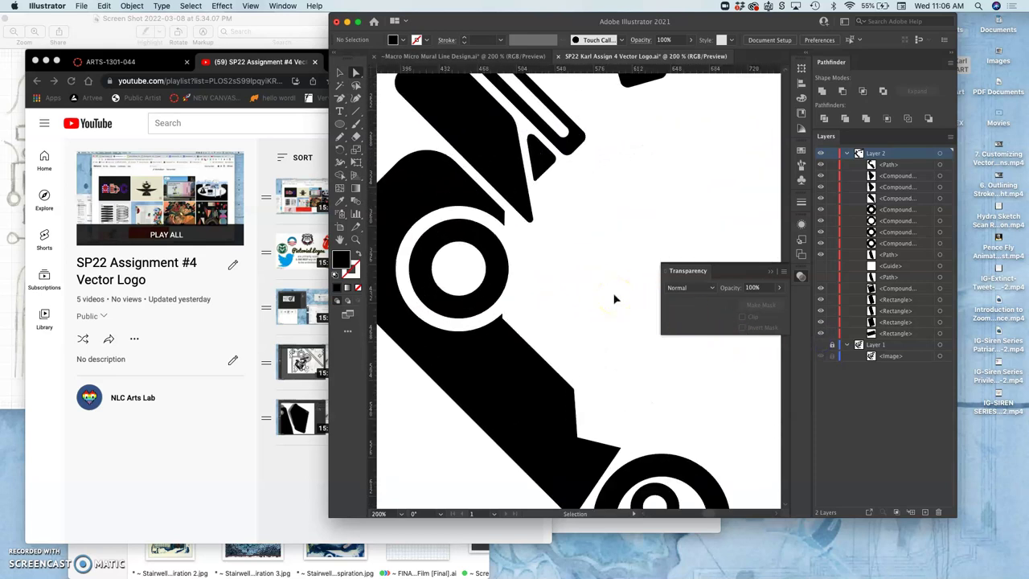
key(super+plus)
key(super+minus)
key(super+minus)
key(super+minus)
key(super+minus)
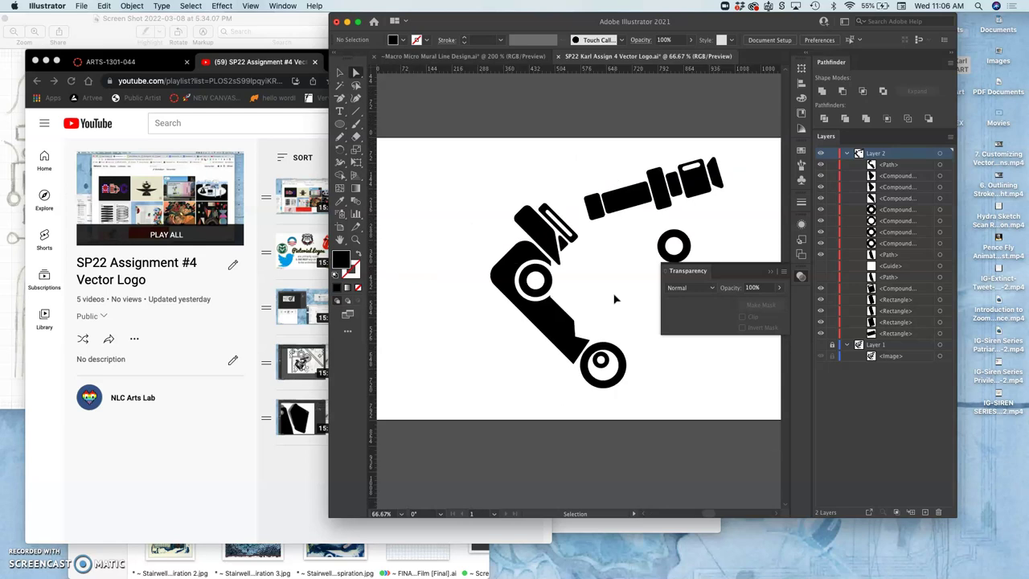
key(super+plus)
key(super+plus)
key(super+plus)
key(super+plus)
key(super+plus)
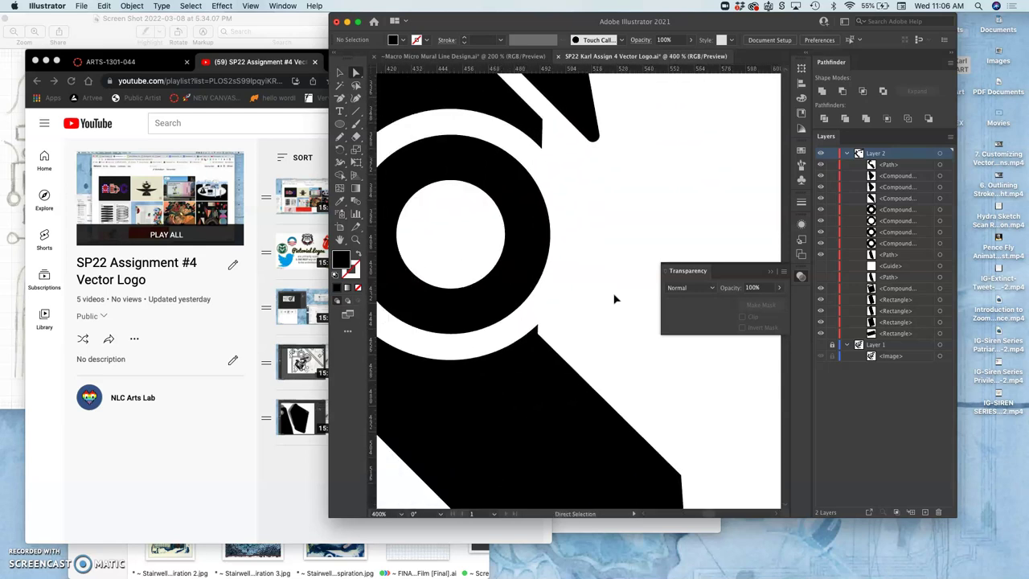
Step: Move the anchor below the small spur at the arm's lower notch corner onto the edge of the circular cut
scroll(614, 299, left, 2)
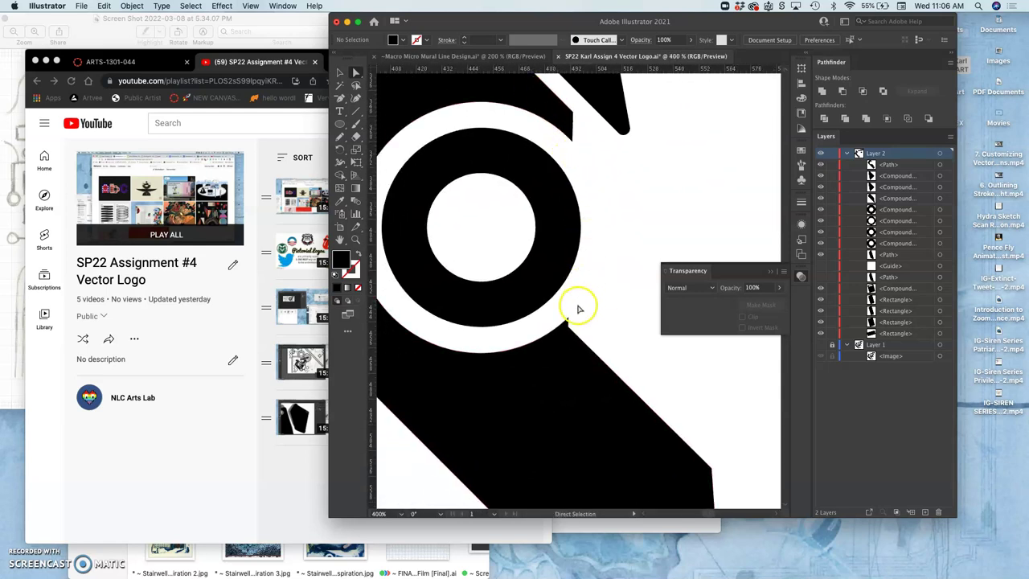
click(575, 351)
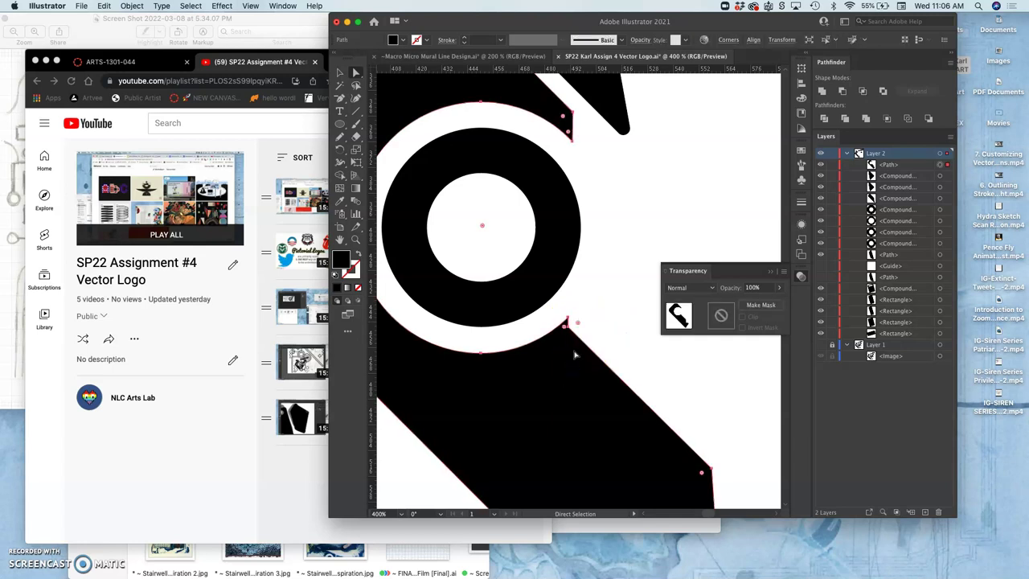
key(super+plus)
key(super+plus)
key(super+plus)
key(super+plus)
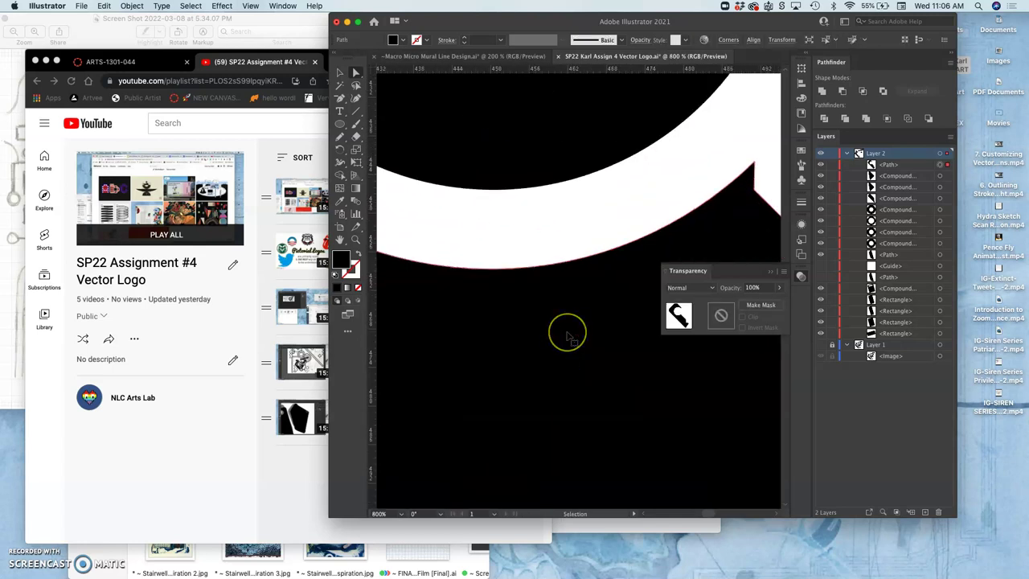
click(615, 147)
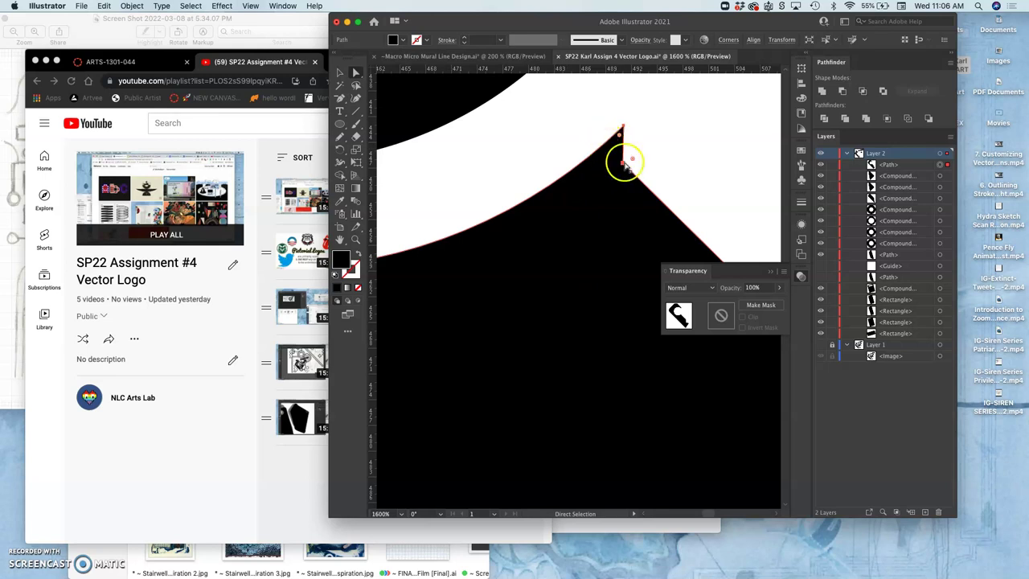
click(648, 148)
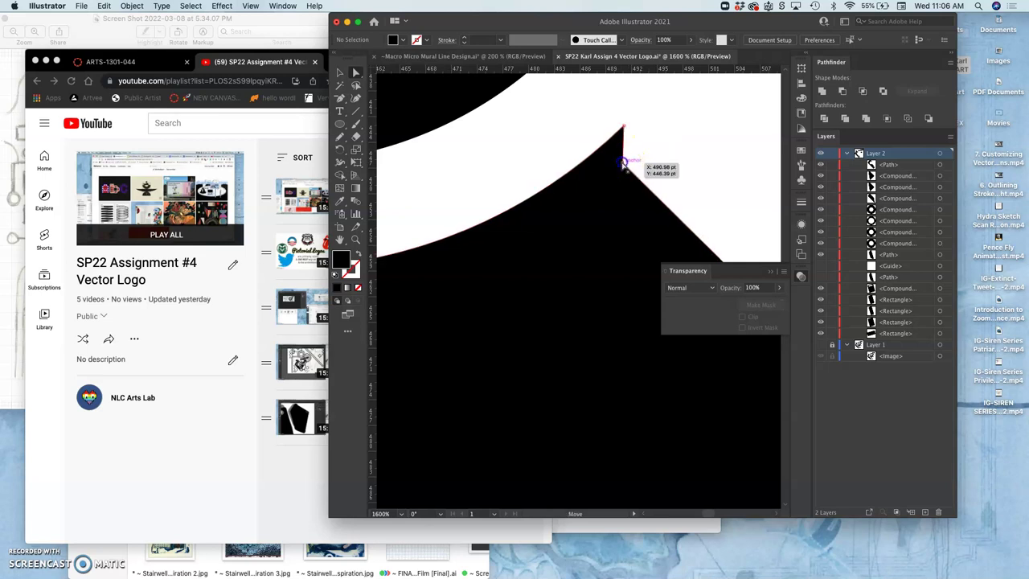
drag(624, 163, 607, 142)
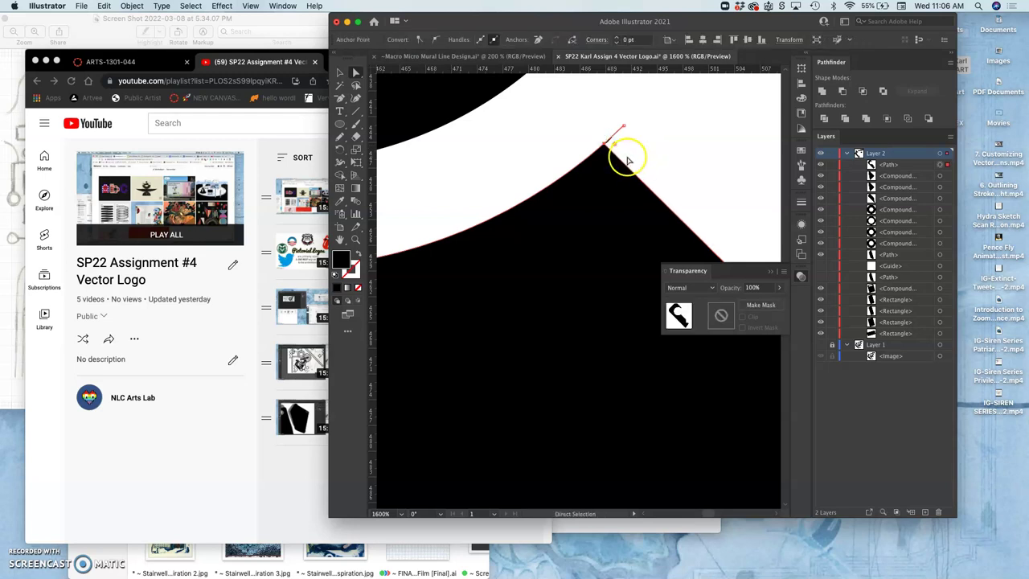
Step: Try to remove the stray anchor at the spur's tip with the Delete Anchor Point tool, and undo it
click(633, 163)
key(super+=)
key(super+=)
key(super+=)
key(super+=)
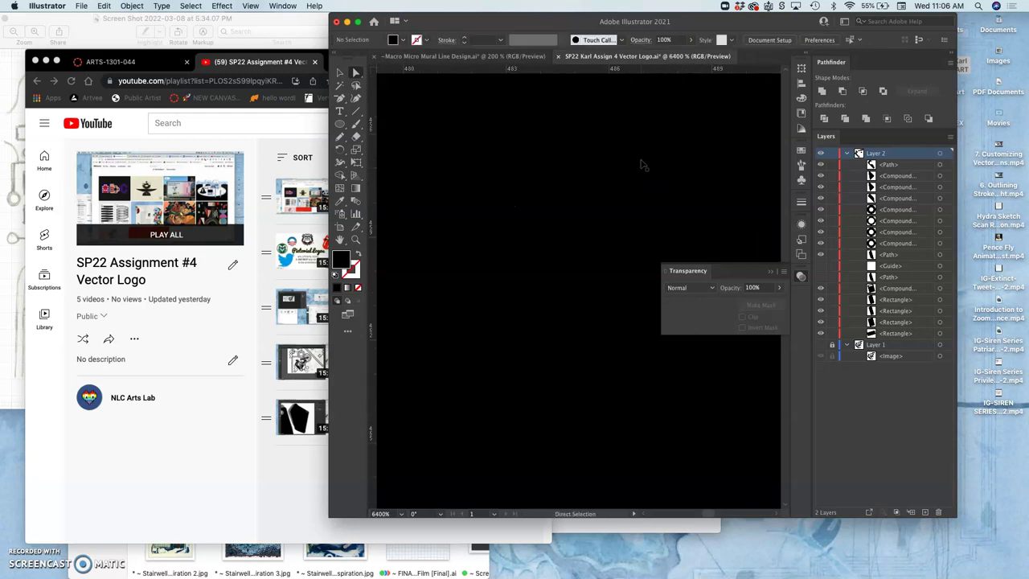
scroll(641, 164, up, 5)
scroll(643, 164, up, 6)
scroll(643, 165, right, 2)
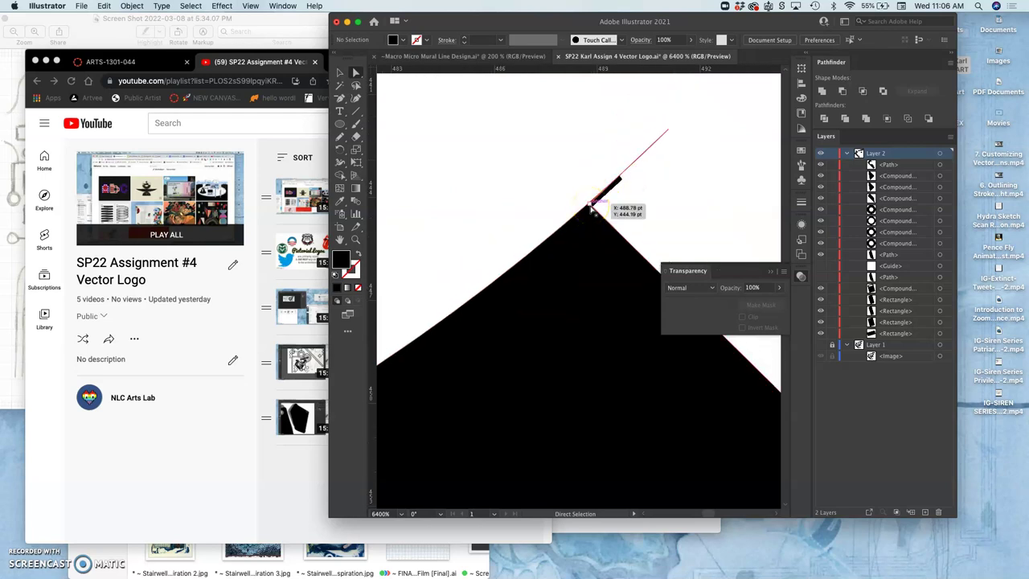
click(591, 210)
click(668, 131)
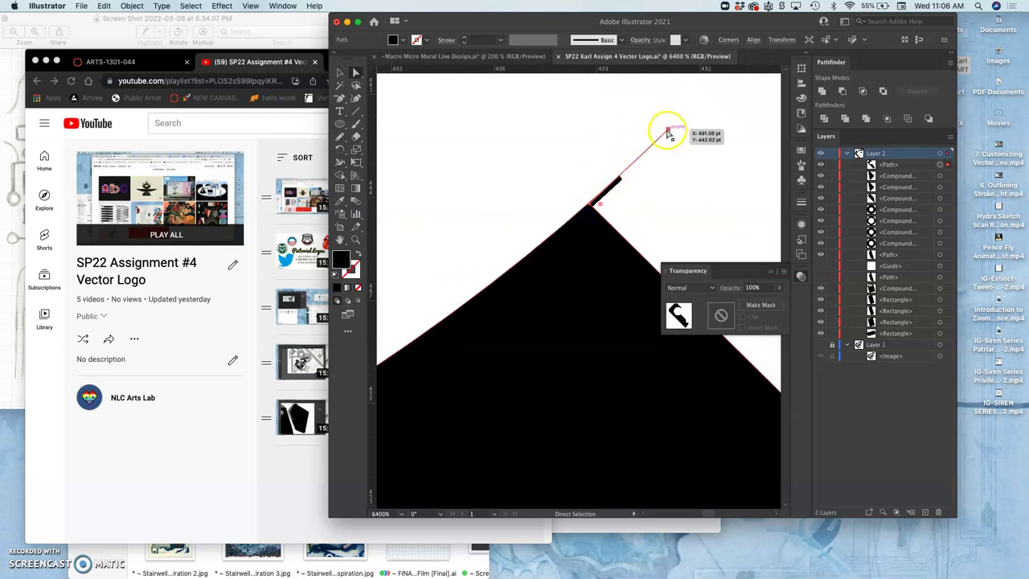
click(340, 99)
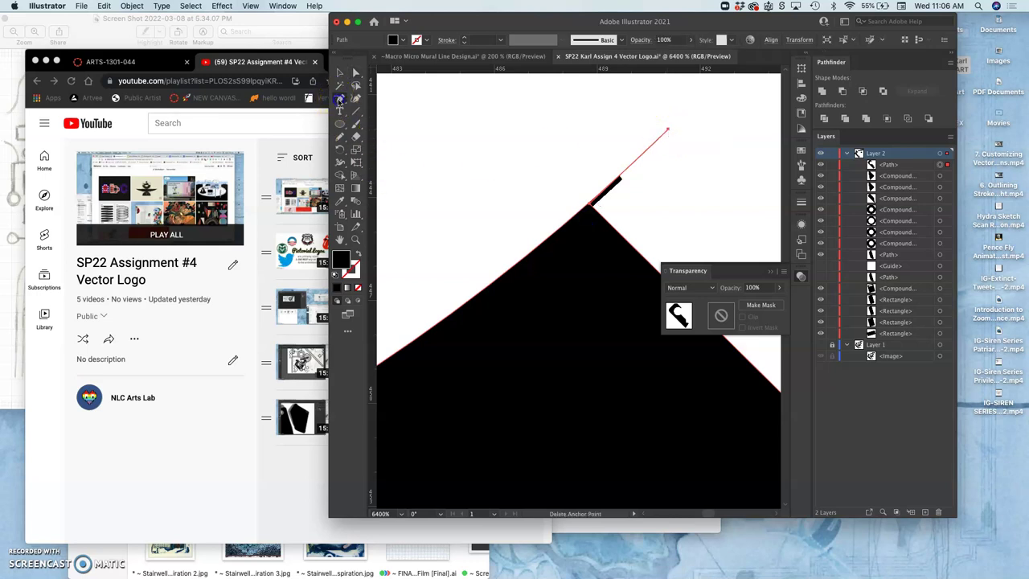
click(668, 131)
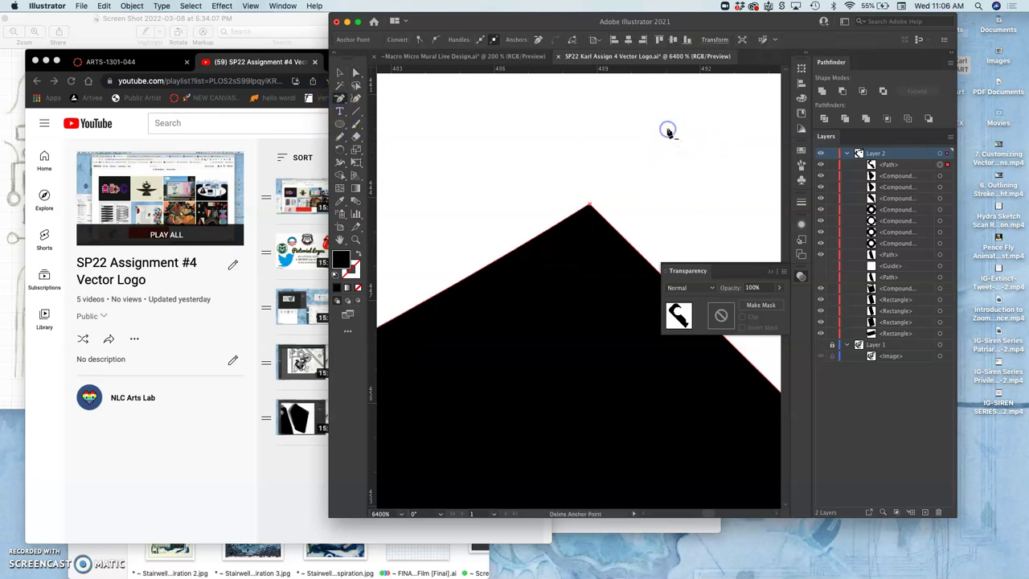
key(super+z)
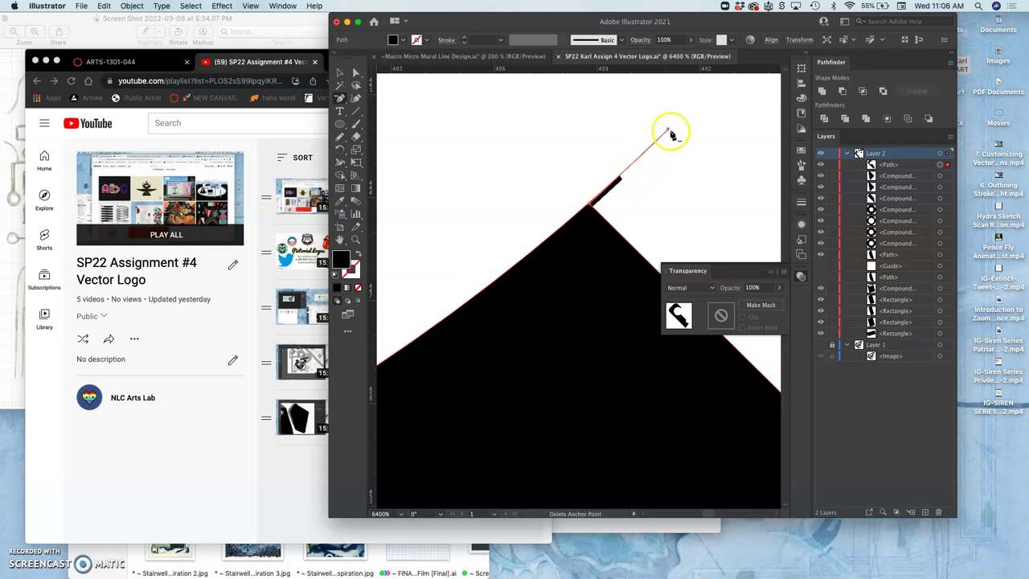
Step: Try to move the spur's tip anchor down toward the arm's corner, and undo the move
click(356, 74)
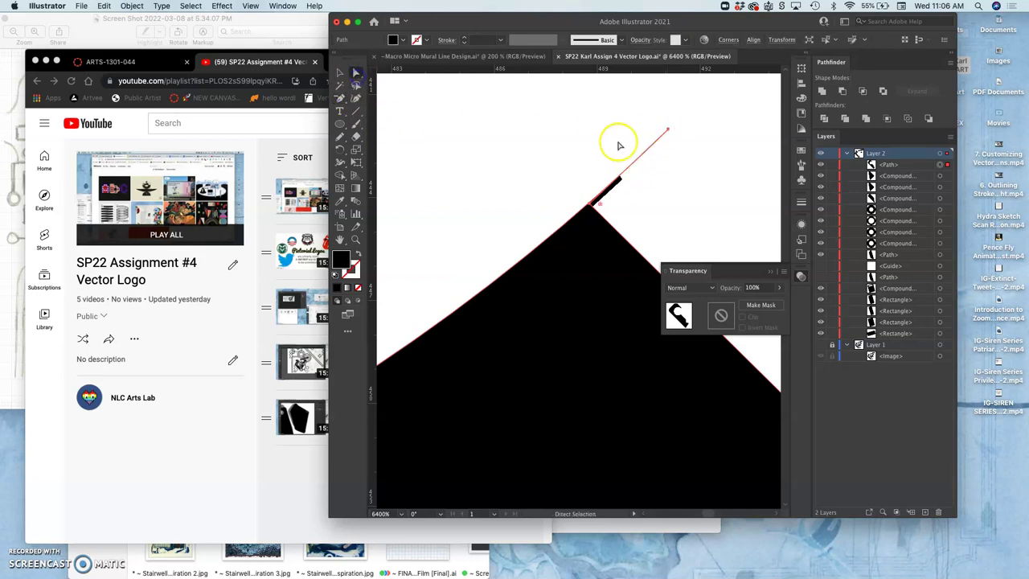
click(670, 133)
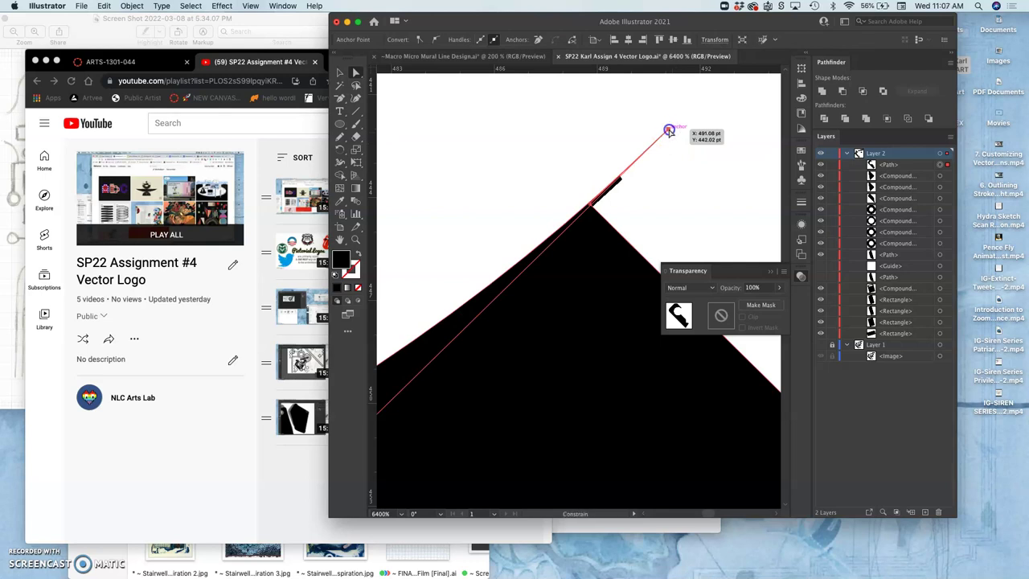
drag(669, 131, 621, 190)
key(super+z)
Step: Examine the leftover spur at the arm's lower notch corner from far and very close magnifications
key(super+minus)
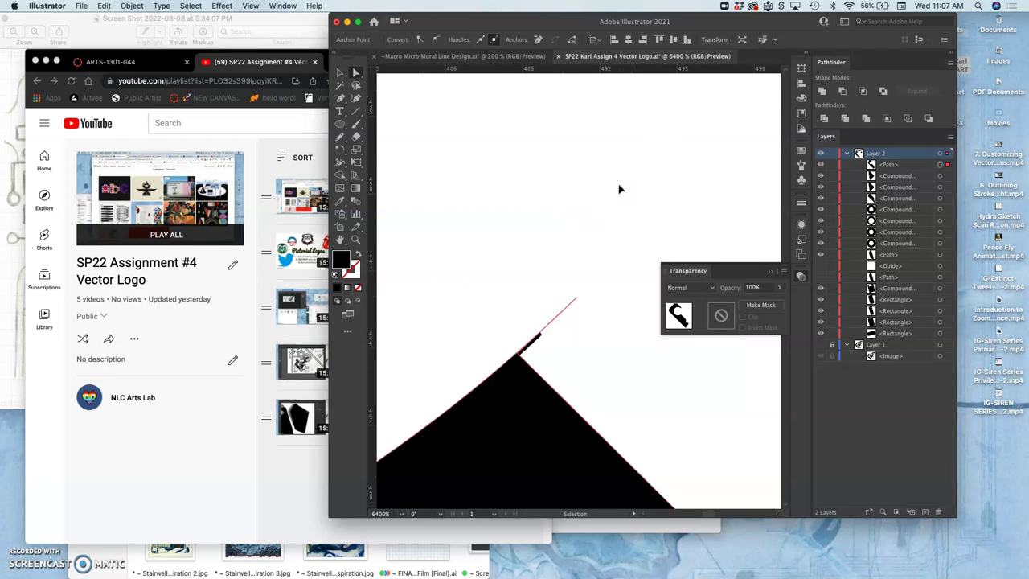
key(super+minus)
key(super+minus)
key(super+minus)
key(super+minus)
key(super+minus)
key(super+minus)
key(super+minus)
key(super+minus)
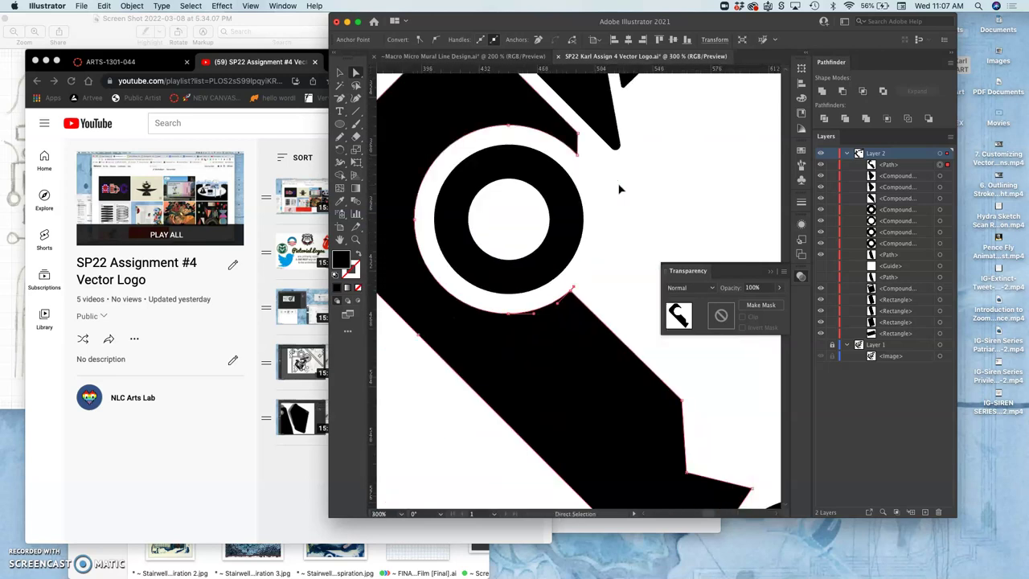
key(super+equal)
key(super+equal)
key(super+equal)
key(super+equal)
key(super+equal)
key(super+equal)
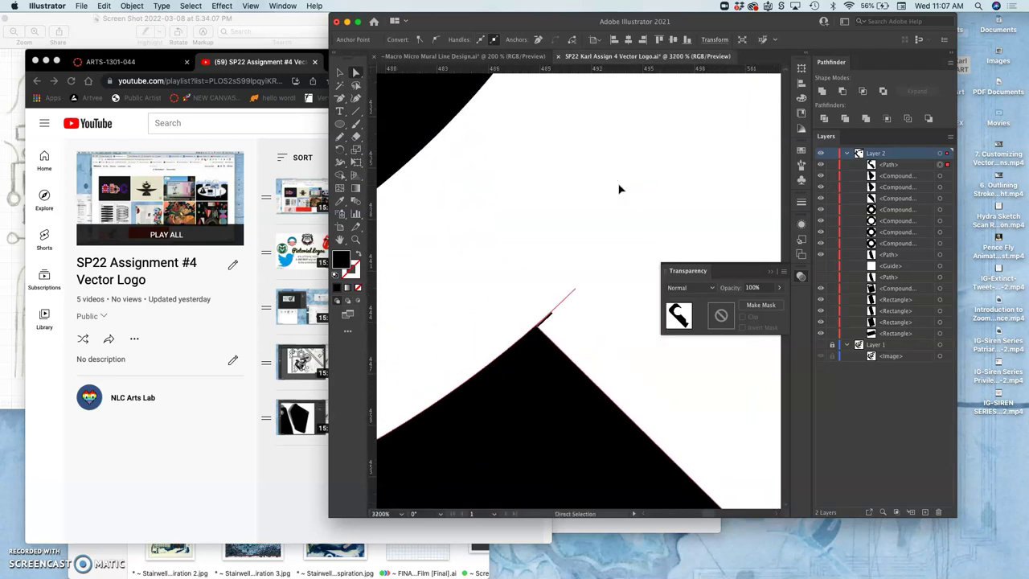
scroll(563, 334, down, 10)
scroll(562, 335, right, 10)
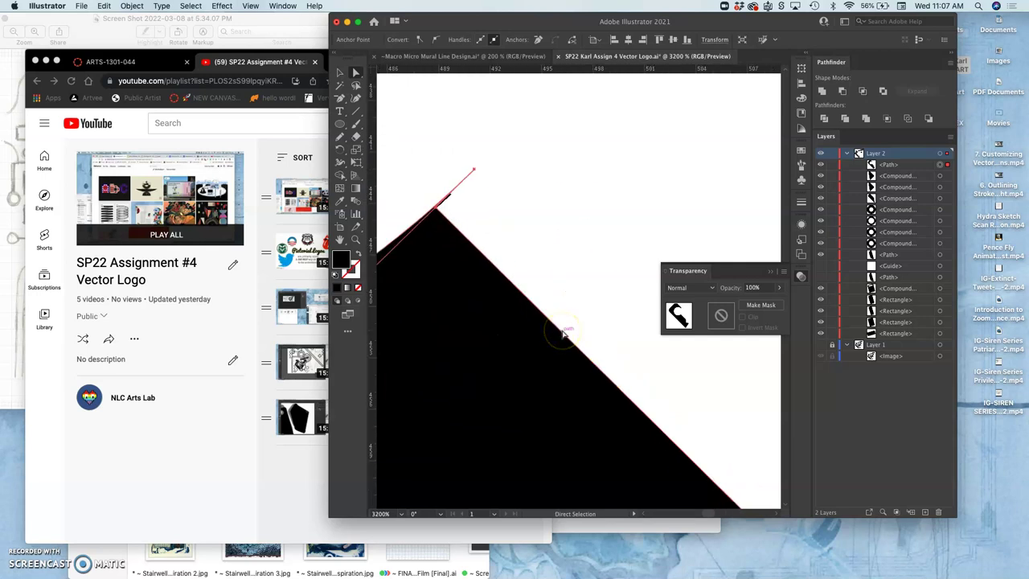
scroll(563, 334, right, 5)
key(super+minus)
key(super+minus)
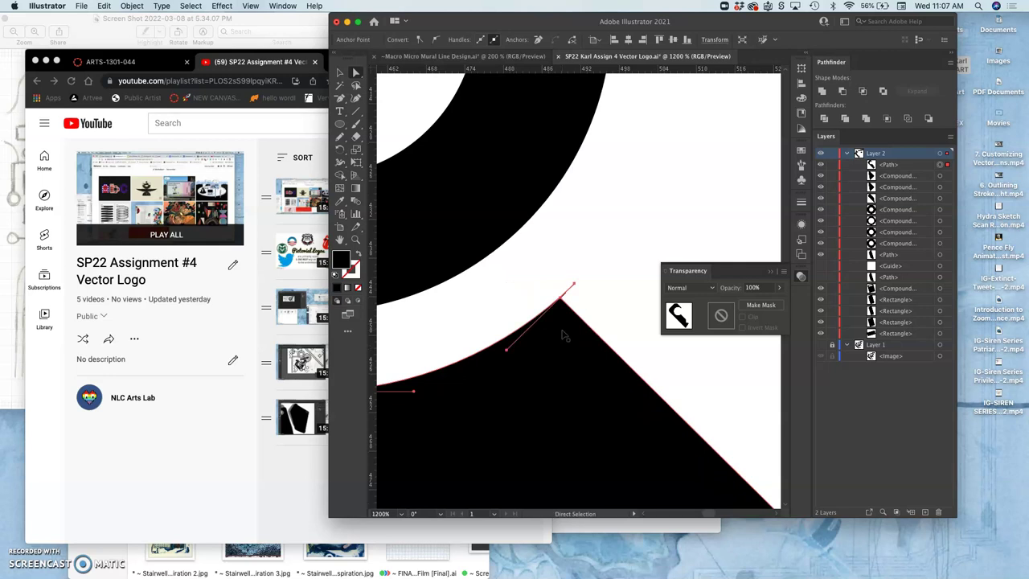
scroll(583, 312, up, 15)
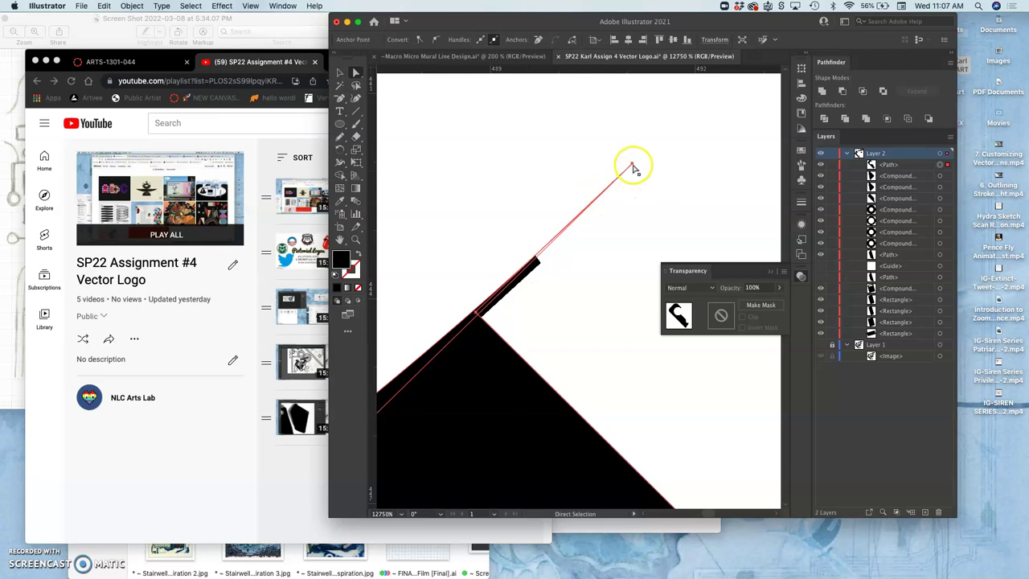
Step: Move the corner anchor at the spur's base outward along the arm's straight edge, away from the tip anchor
click(469, 328)
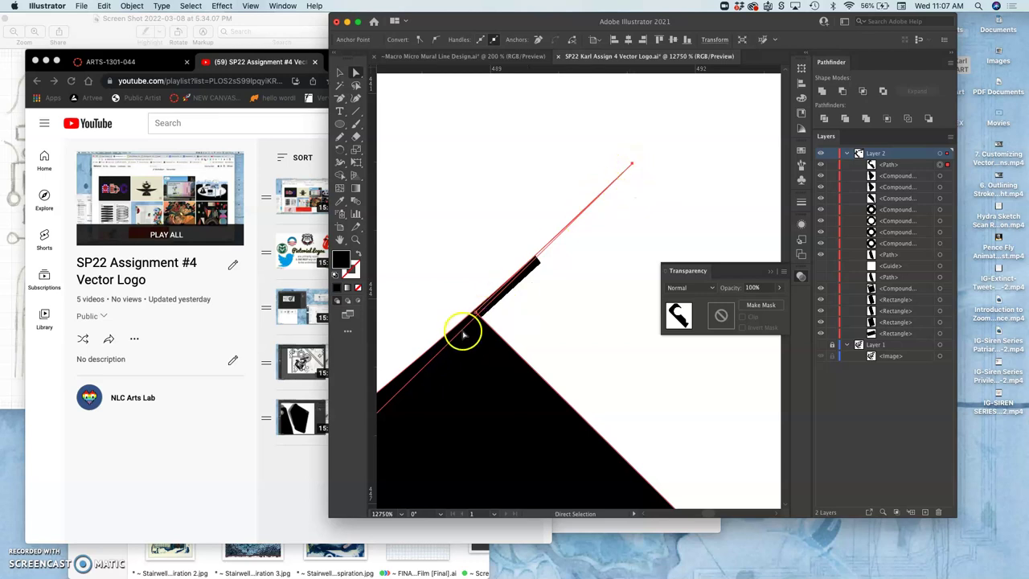
drag(469, 328, 478, 316)
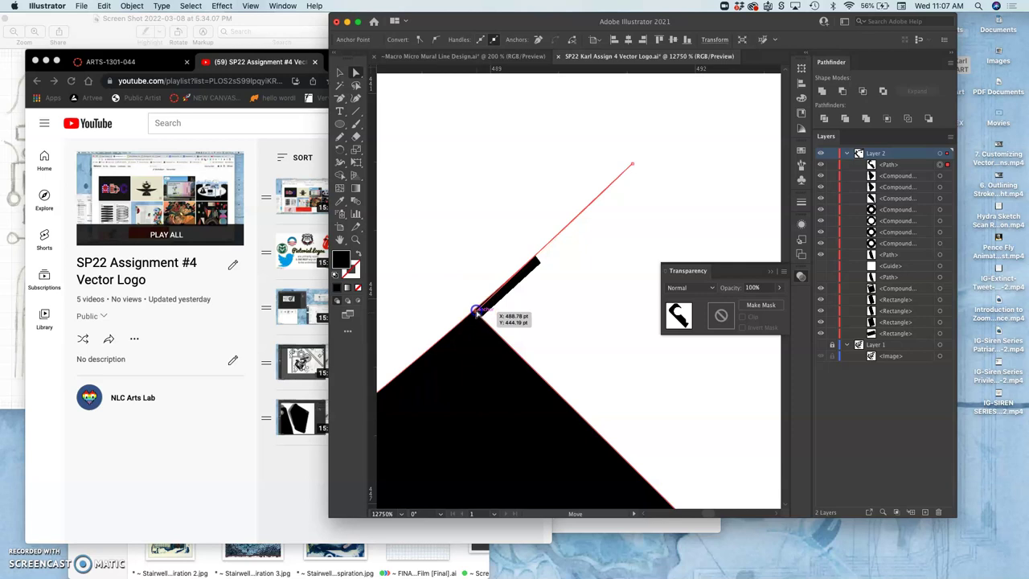
drag(477, 313, 518, 350)
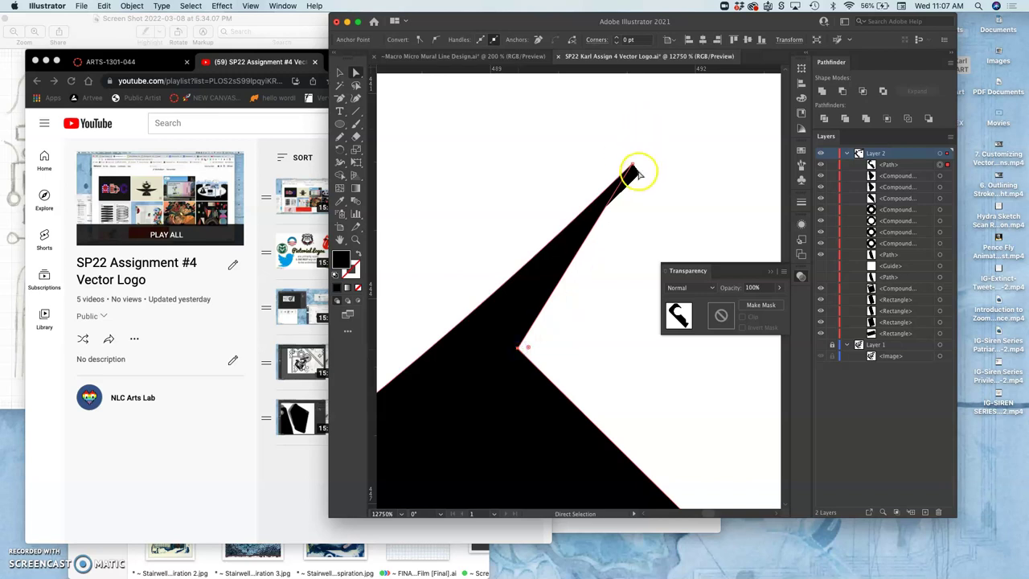
click(636, 175)
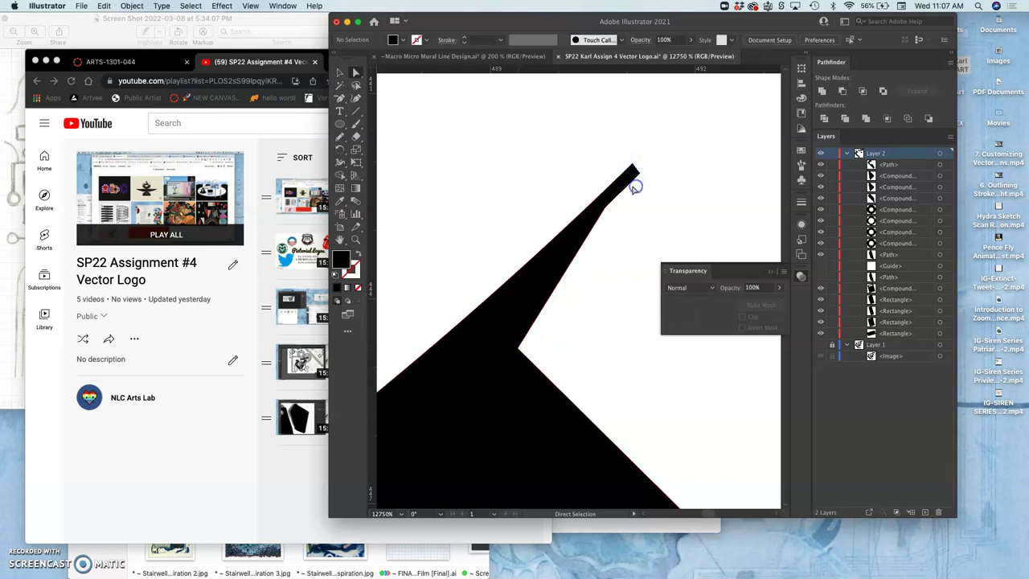
Step: Move the spur's tip anchor down to the arm's corner so the circular cut meets the straight edge cleanly
click(634, 167)
drag(633, 167, 487, 322)
click(535, 306)
key(super+minus)
key(super+minus)
key(super+minus)
key(super+minus)
key(super+minus)
key(super+minus)
key(super+minus)
key(super+minus)
key(super+minus)
key(super+minus)
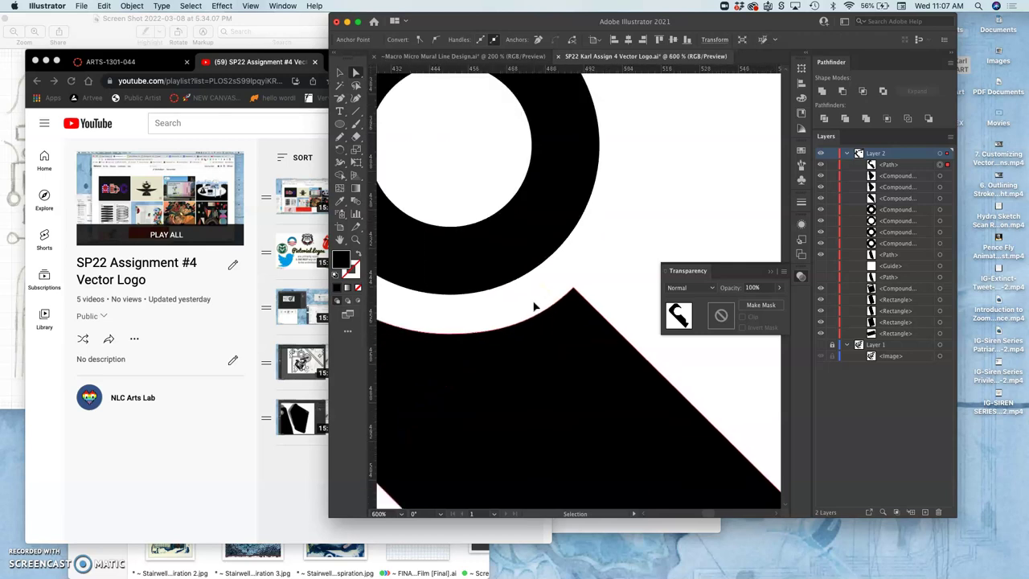
Step: Adjust the curve handle of the arm's lower notch anchor so the circular cut runs smoothly into the corner
key(a)
click(535, 322)
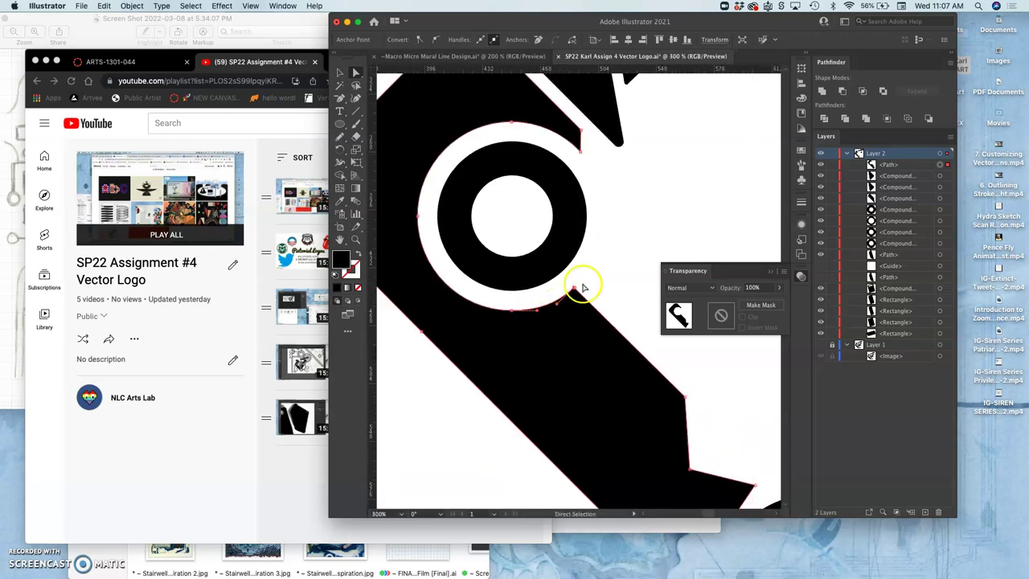
scroll(596, 275, up, 7)
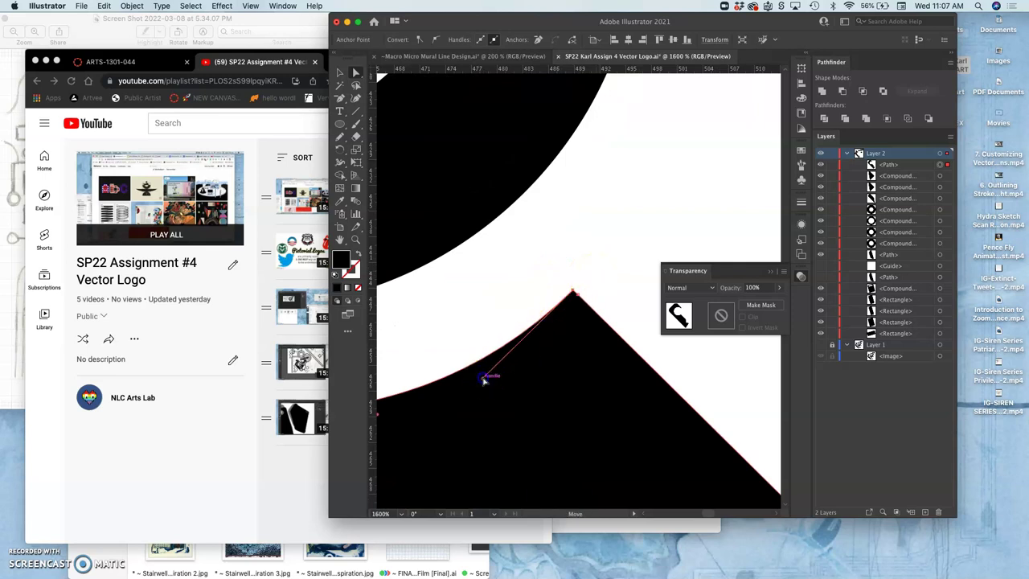
drag(484, 378, 486, 374)
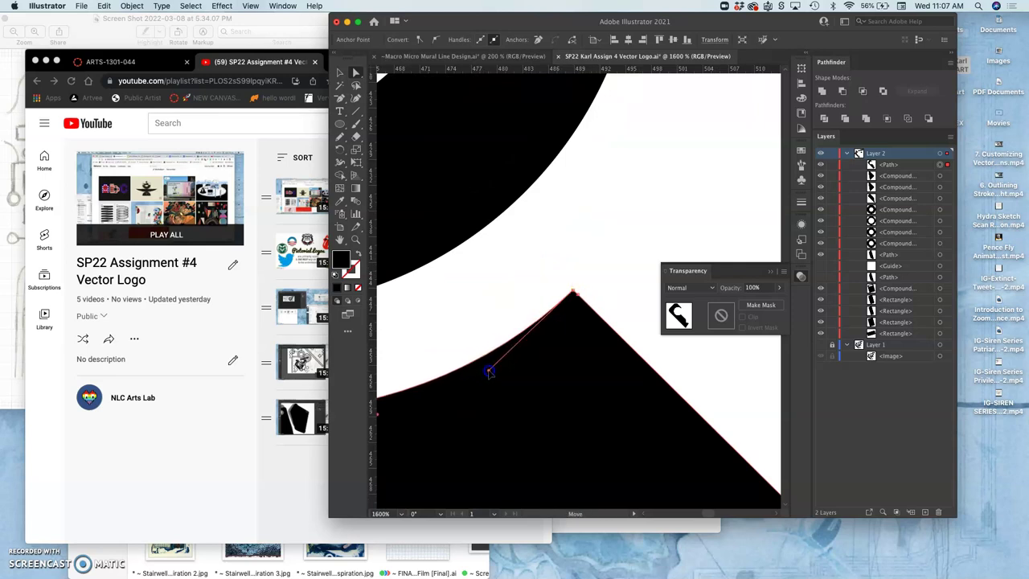
scroll(483, 377, left, 5)
scroll(483, 377, right, 6)
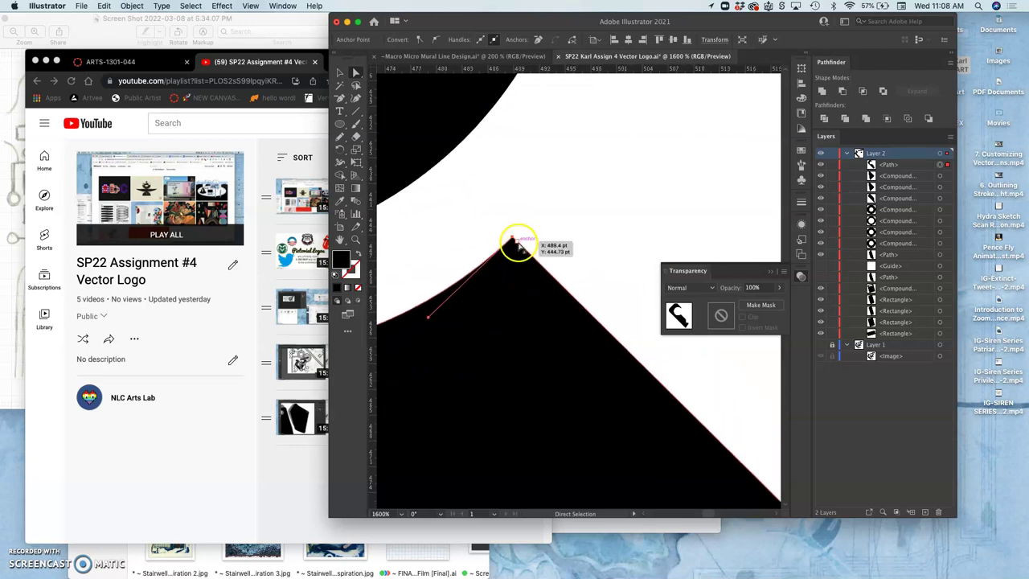
Step: Show the sketch layer, Layer 1, behind the vector arm as a tracing reference
click(340, 98)
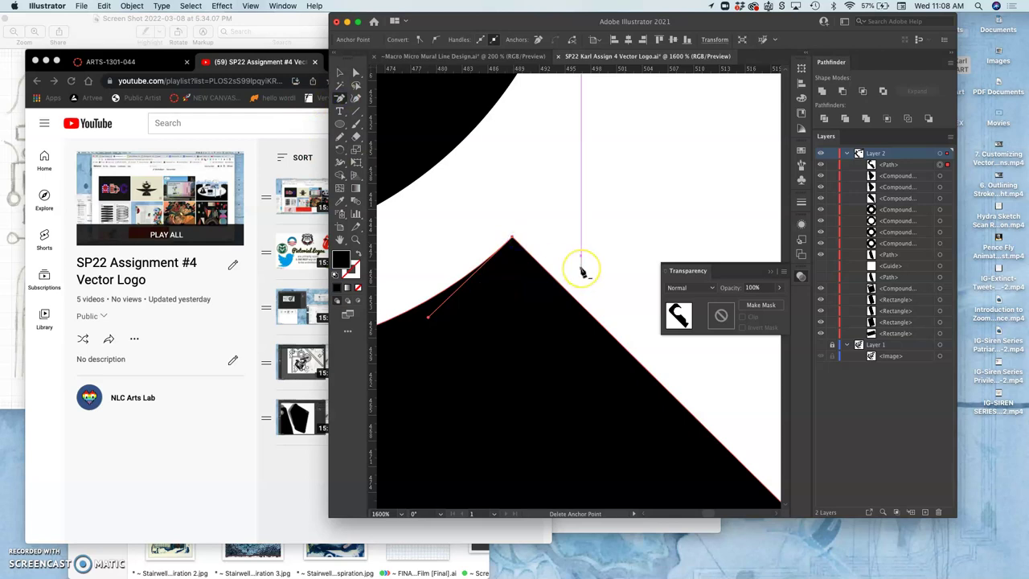
key(super+minus)
key(super+minus)
key(super+minus)
key(super+minus)
key(super+minus)
key(super+minus)
key(super+minus)
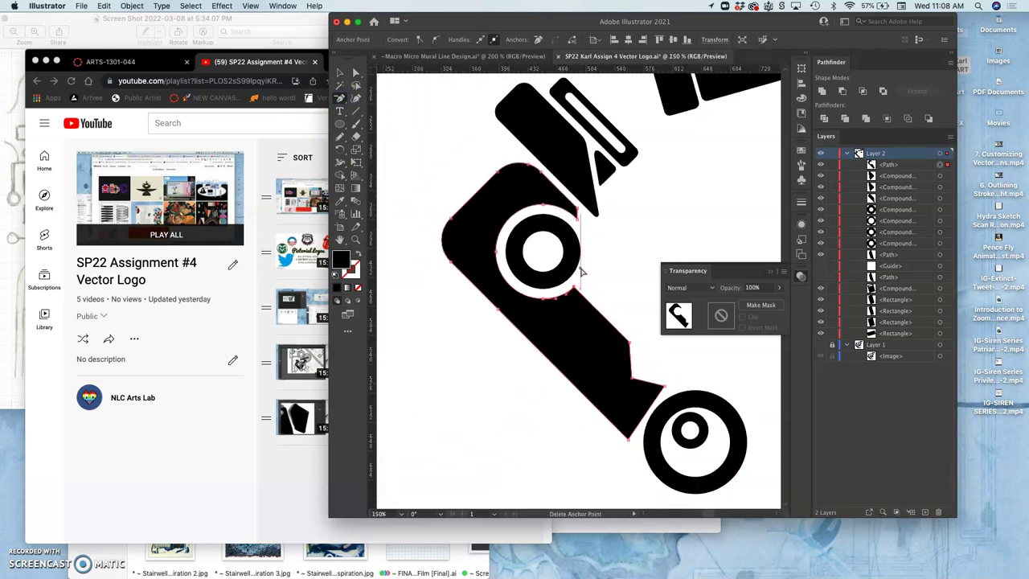
scroll(582, 273, right, 1)
scroll(582, 273, right, 1)
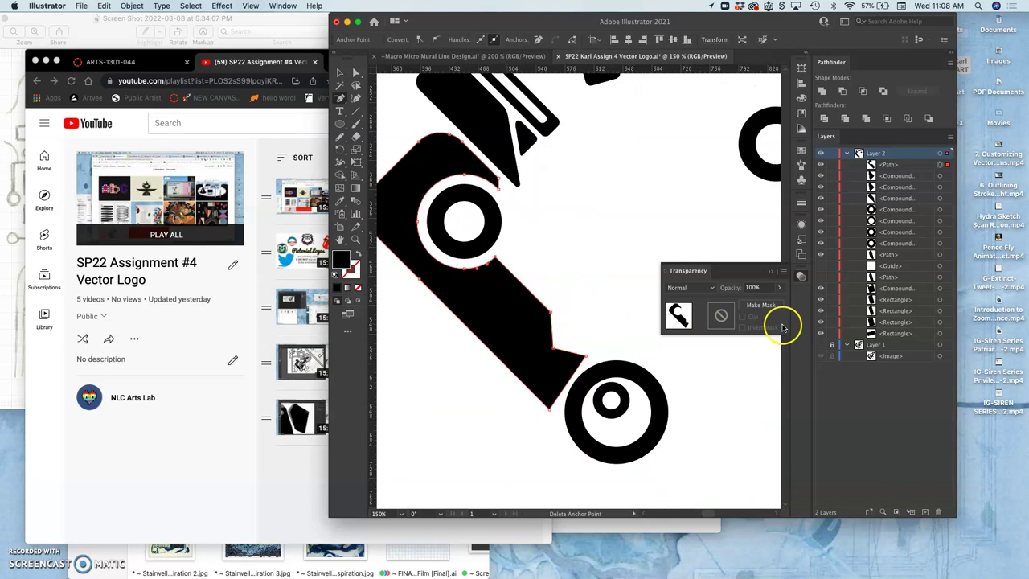
click(820, 344)
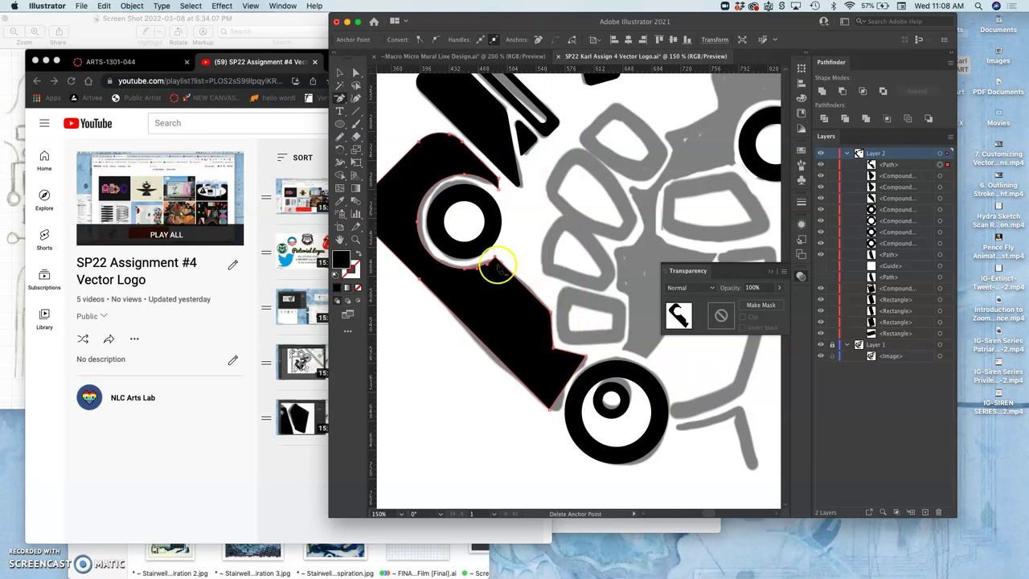
Step: Try to adjust the curve handles of the circular cut beside the lower notch corner, and undo the changes
click(339, 98)
drag(339, 98, 454, 138)
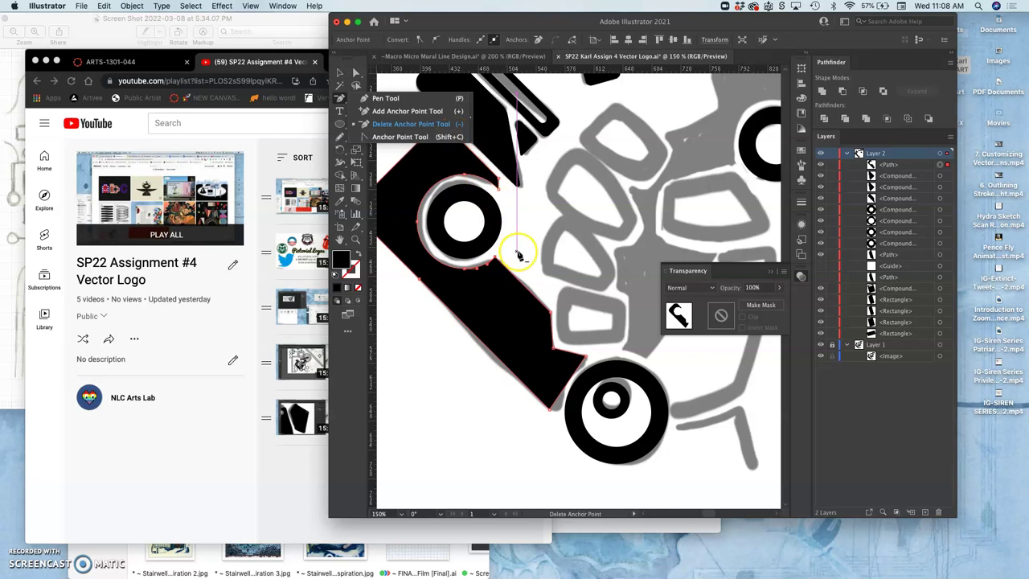
scroll(519, 254, up, 5)
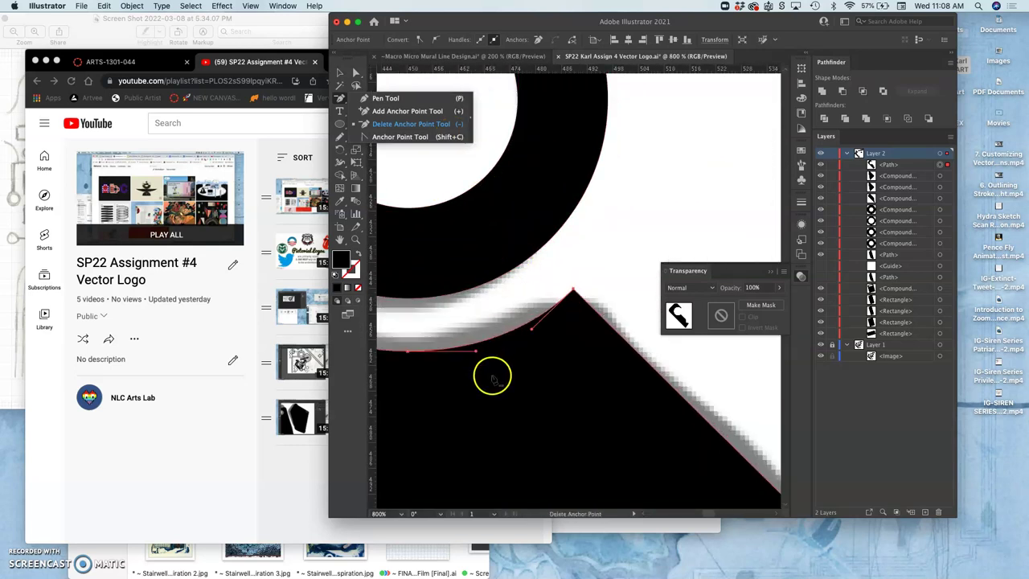
click(356, 72)
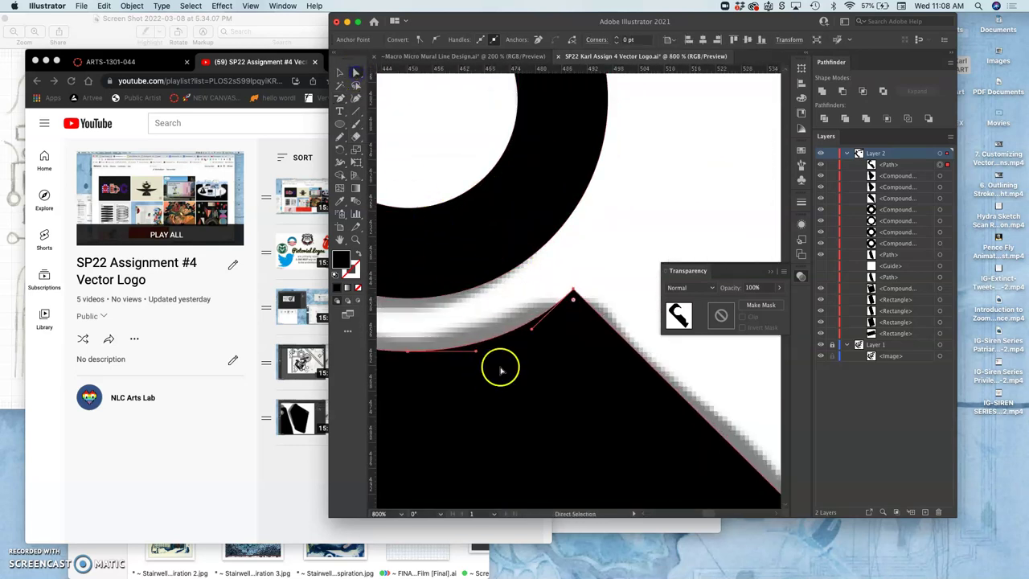
drag(475, 352, 478, 354)
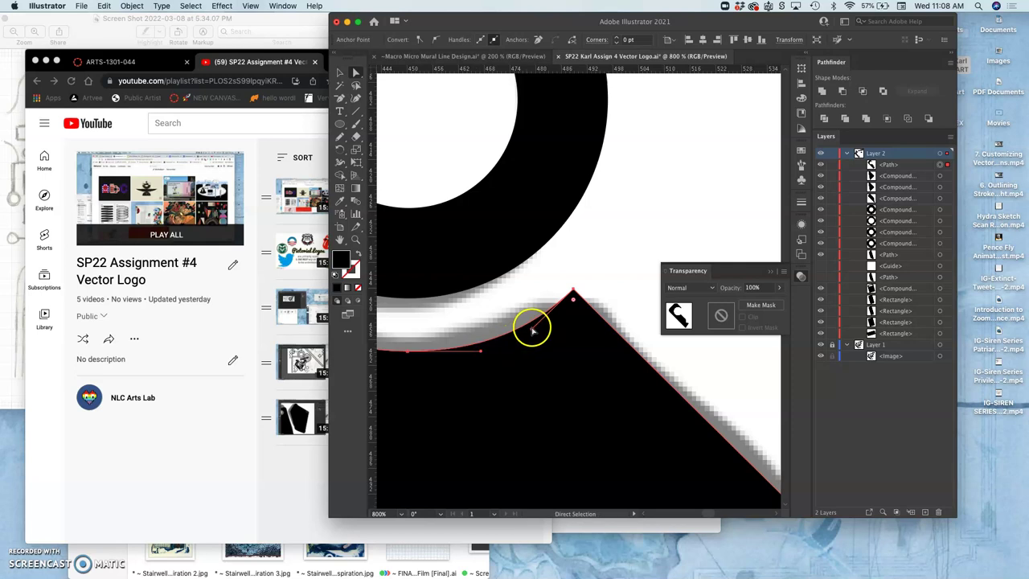
drag(532, 330, 527, 331)
key(super+z)
click(539, 326)
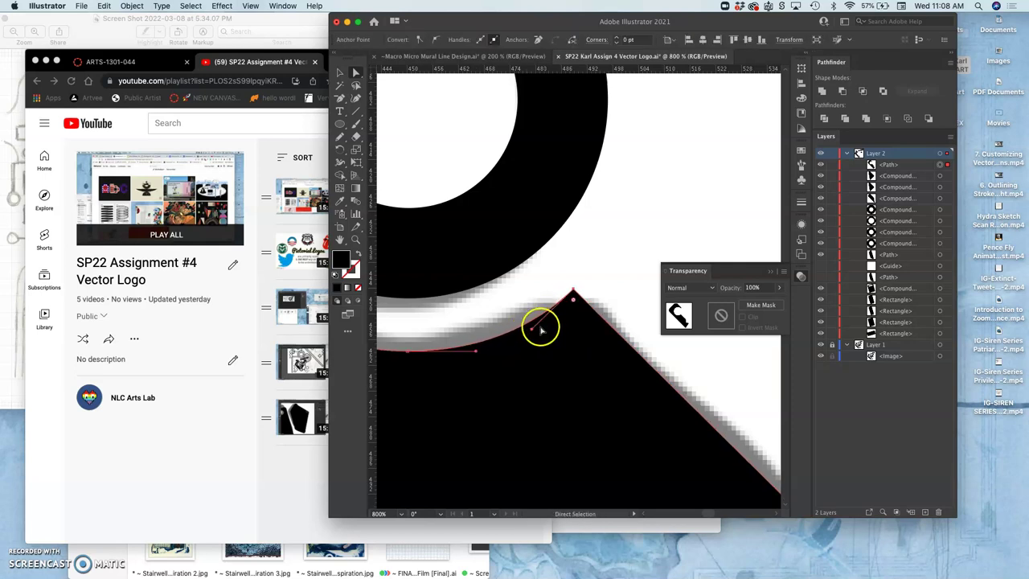
click(408, 353)
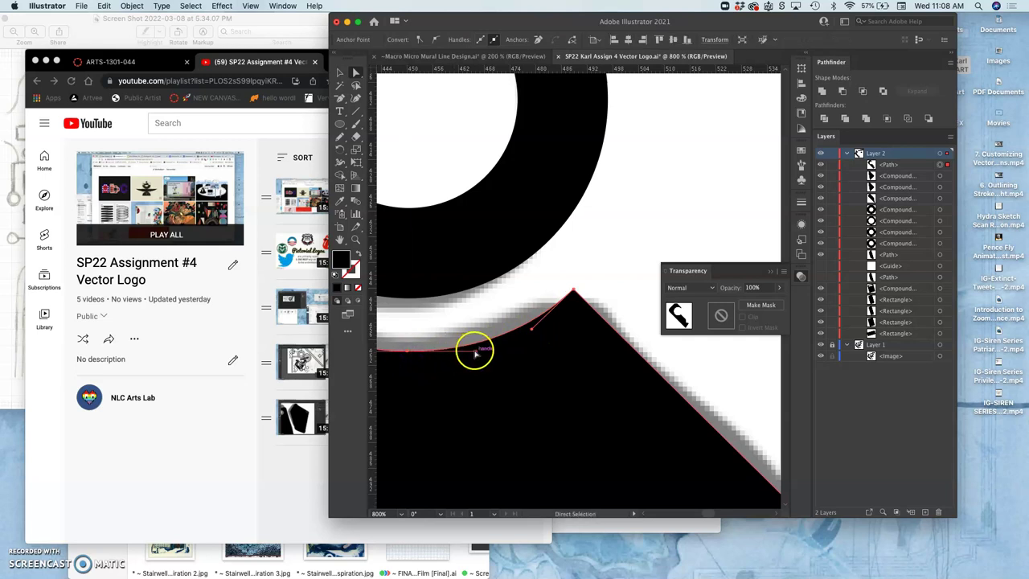
scroll(442, 349, left, 5)
scroll(442, 351, right, 5)
click(599, 278)
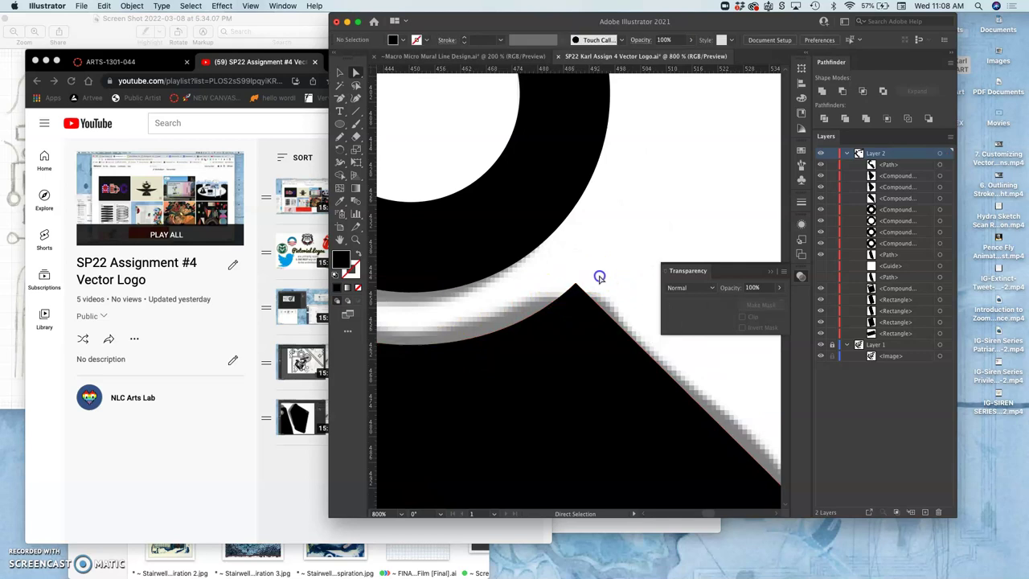
Step: Convert the inner corner on the arm's right edge near its lower end into a smooth curve with the Anchor Point tool
scroll(586, 295, down, 8)
scroll(586, 294, right, 6)
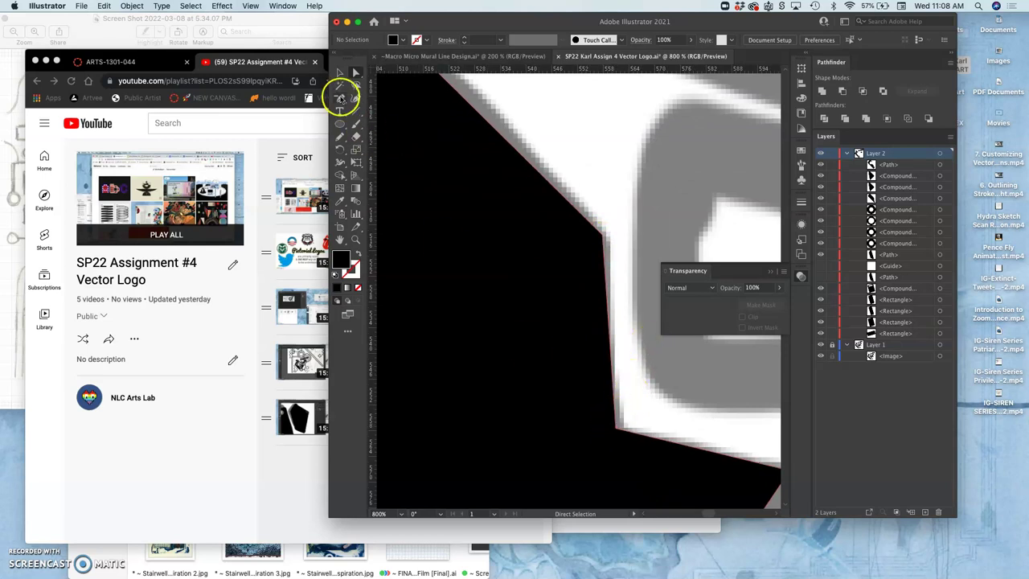
drag(340, 97, 378, 136)
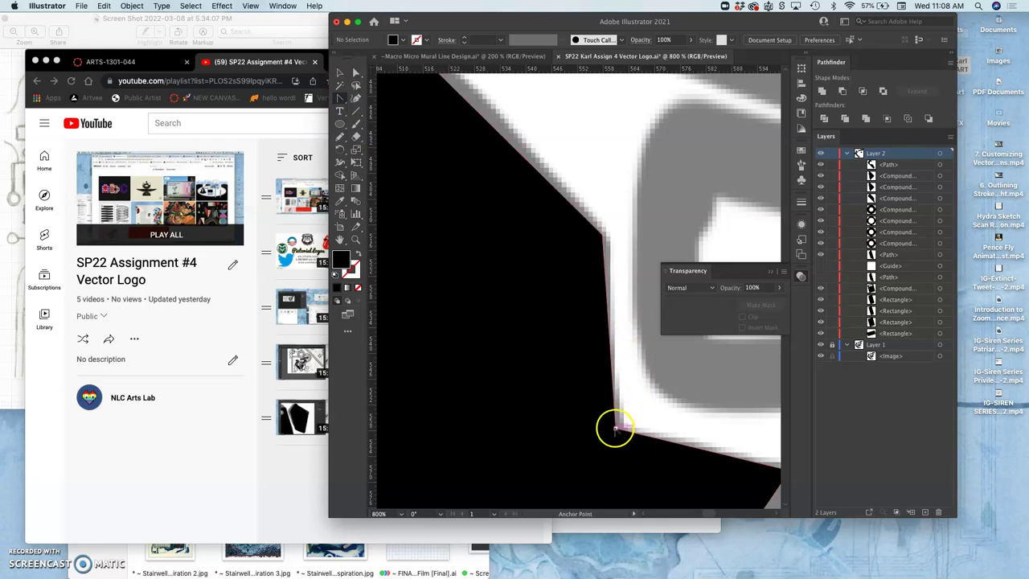
drag(615, 427, 567, 378)
key(super+minus)
key(super+minus)
key(super+minus)
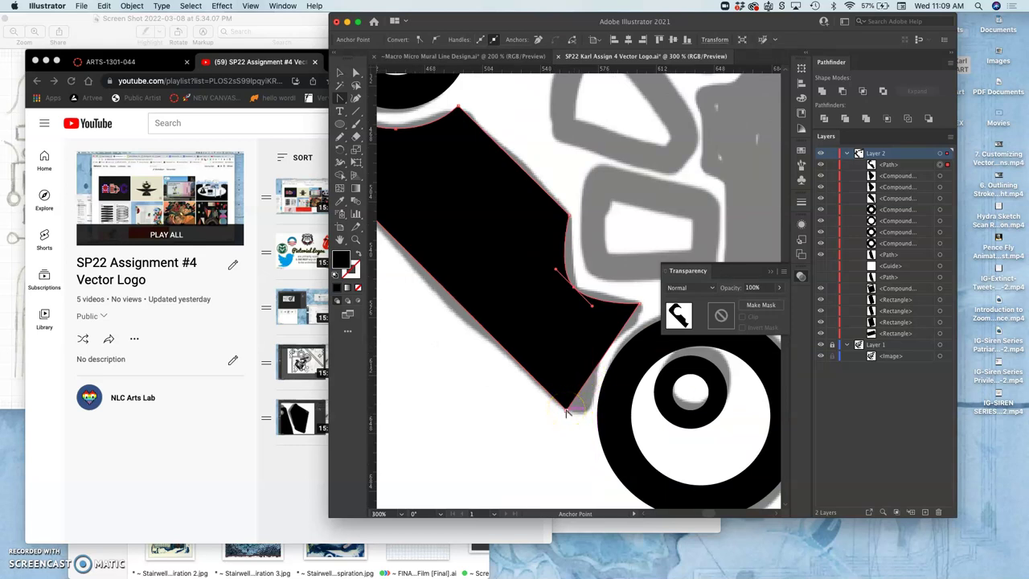
Step: Try to convert the arm's bottom end corner into a smooth curve, and undo the conversion
click(566, 410)
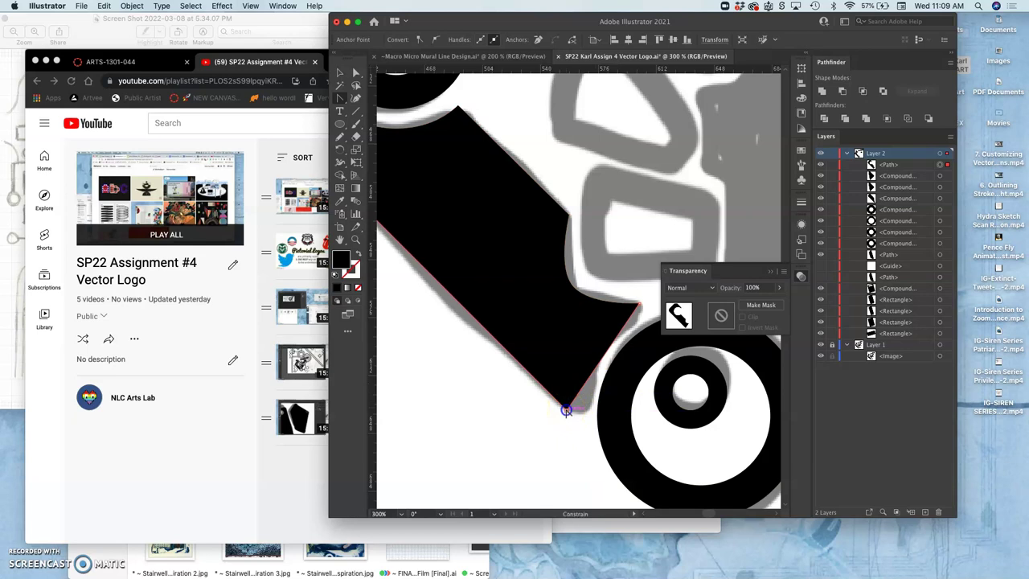
drag(566, 410, 644, 411)
scroll(614, 409, up, 3)
scroll(614, 409, left, 4)
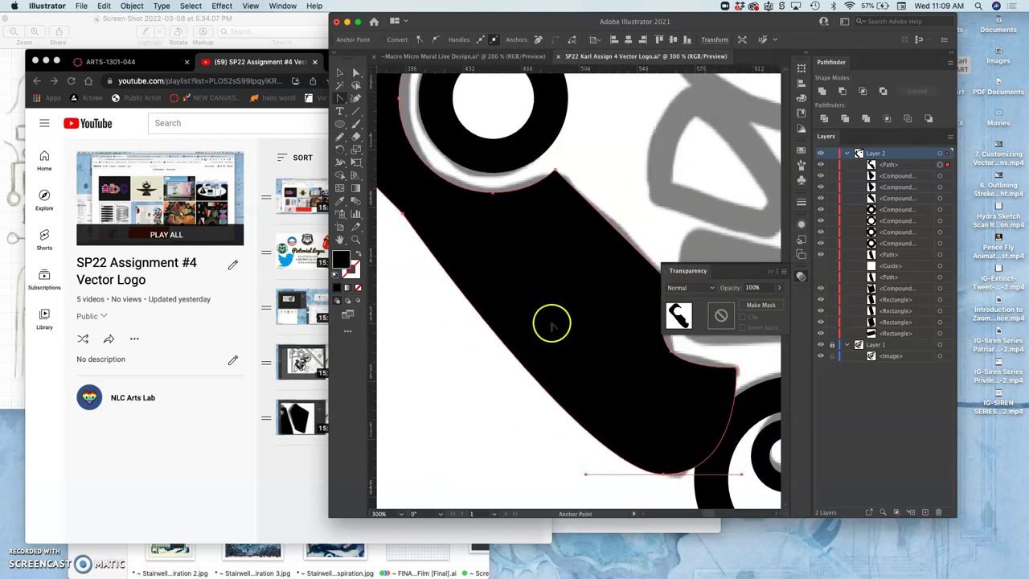
key(super+z)
scroll(608, 375, down, 3)
scroll(608, 374, right, 4)
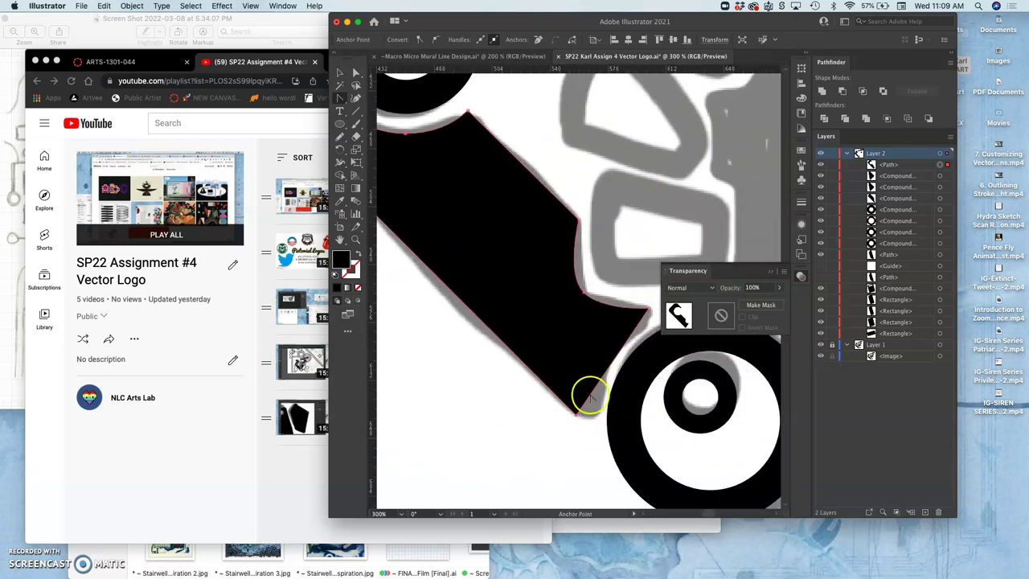
Step: Round the arm's bottom end corner to about 14.9 pt and the pointed corner beside the lower ring to about 4.7 pt
click(356, 73)
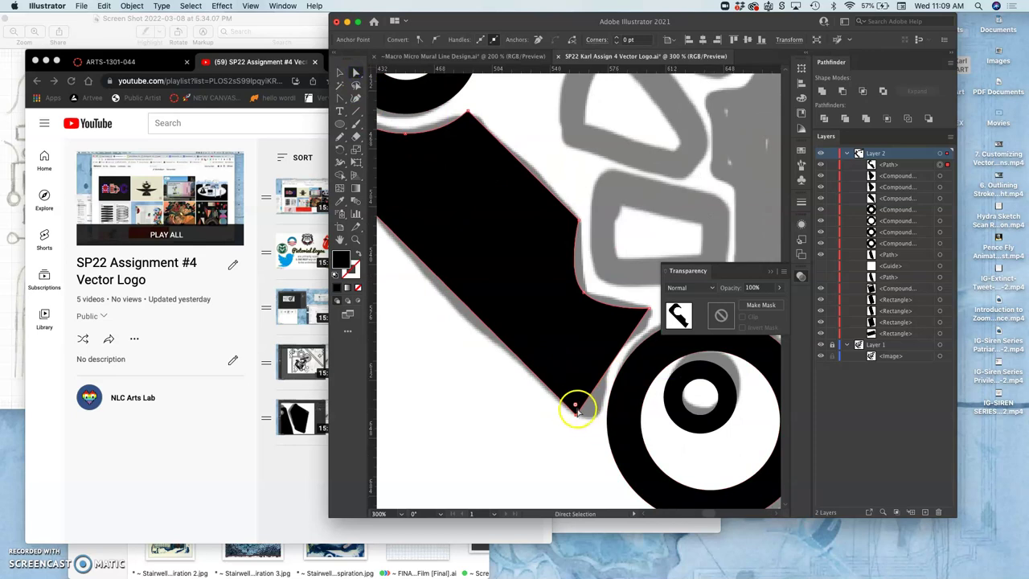
drag(576, 406, 572, 378)
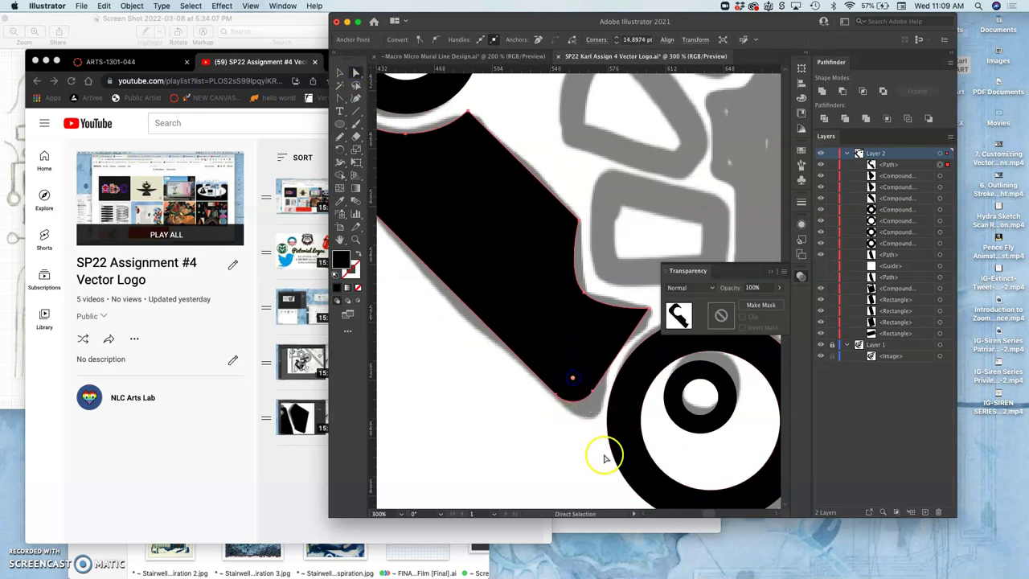
click(648, 310)
click(649, 285)
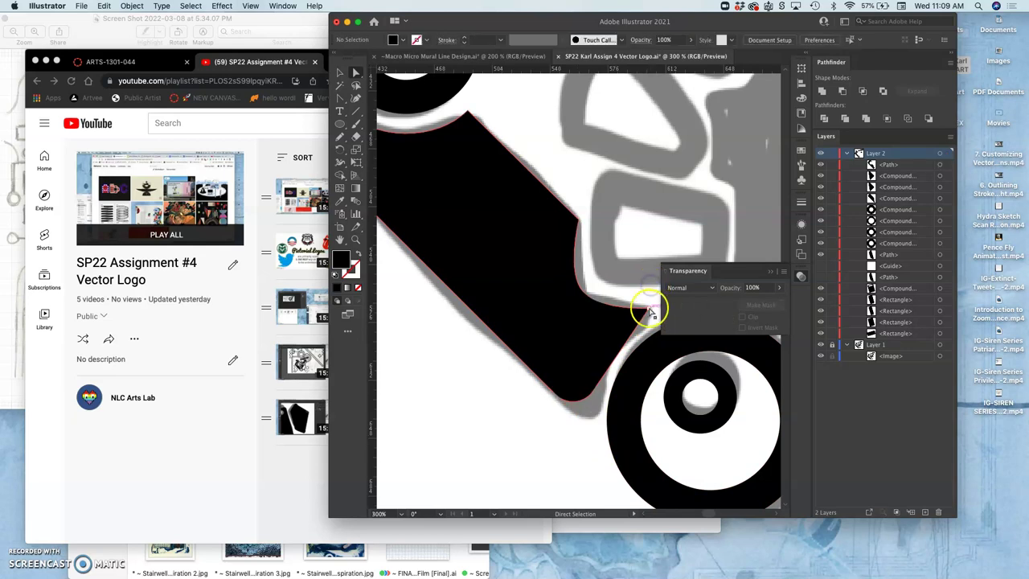
click(649, 309)
drag(640, 316, 634, 315)
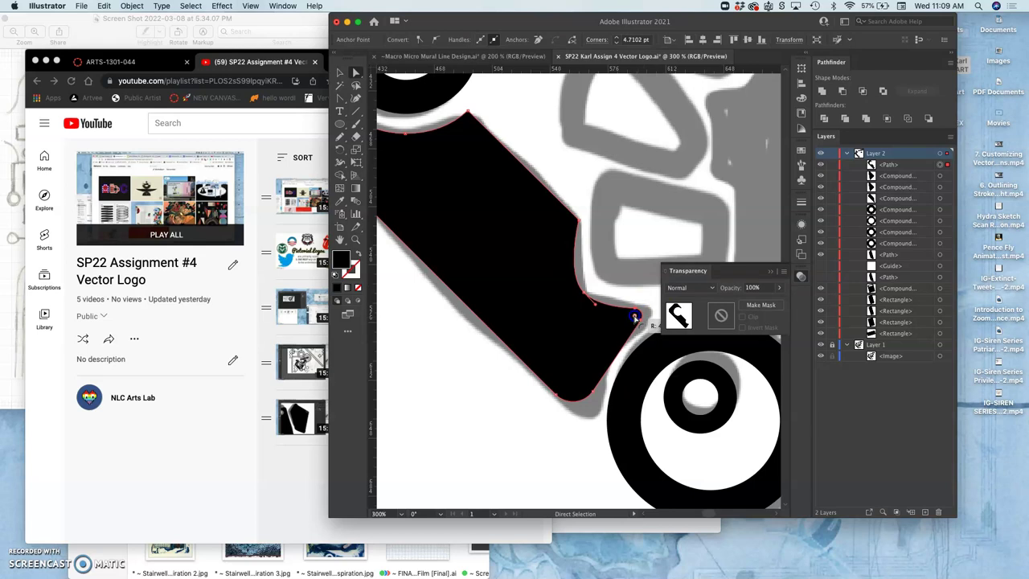
Step: Move the inner corner's curved anchor slightly down and right, and shorten its upper handle to straighten the edge above it
click(584, 294)
drag(584, 294, 595, 308)
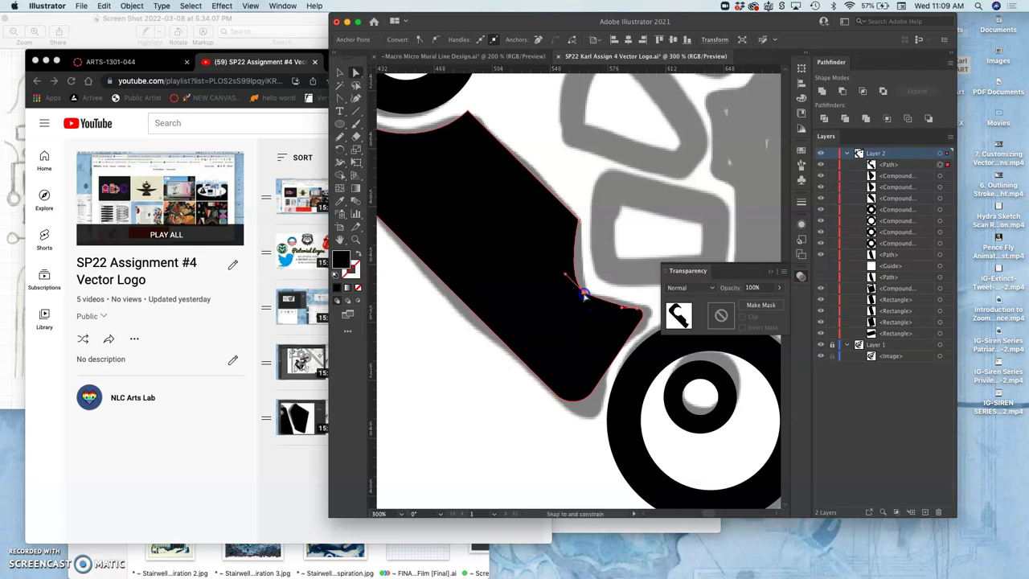
drag(591, 299, 592, 306)
click(566, 278)
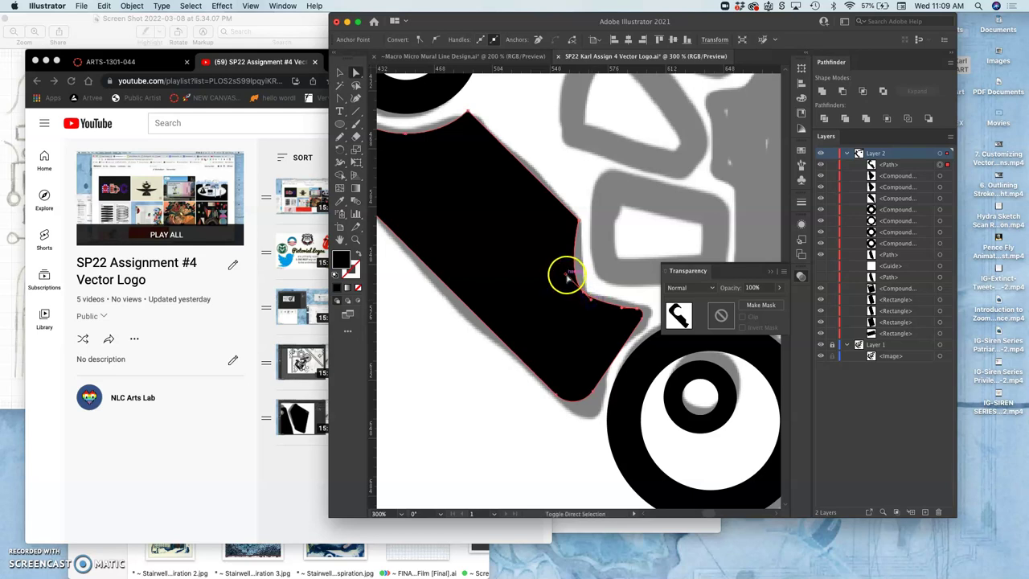
drag(566, 277, 568, 279)
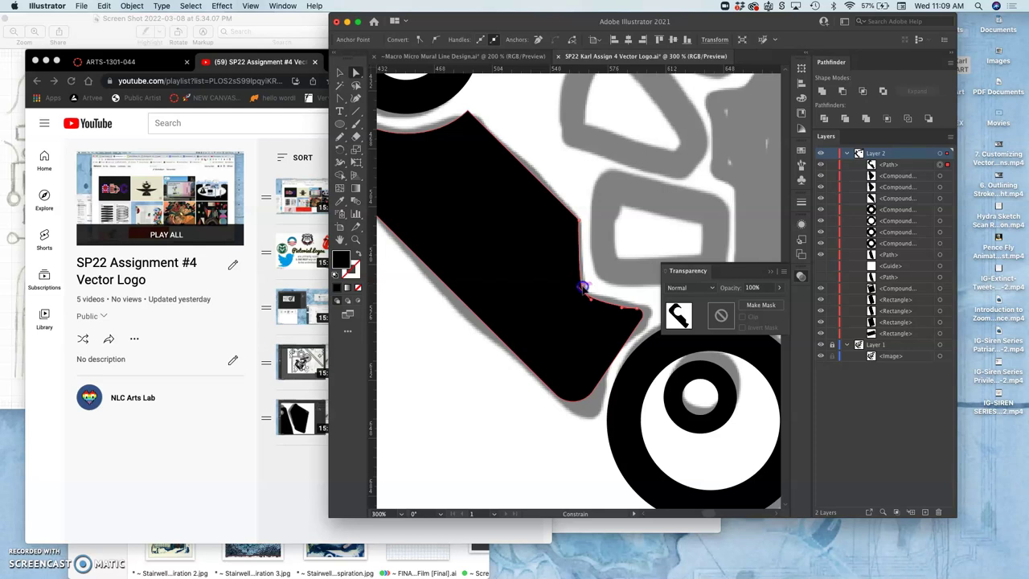
drag(582, 287, 579, 286)
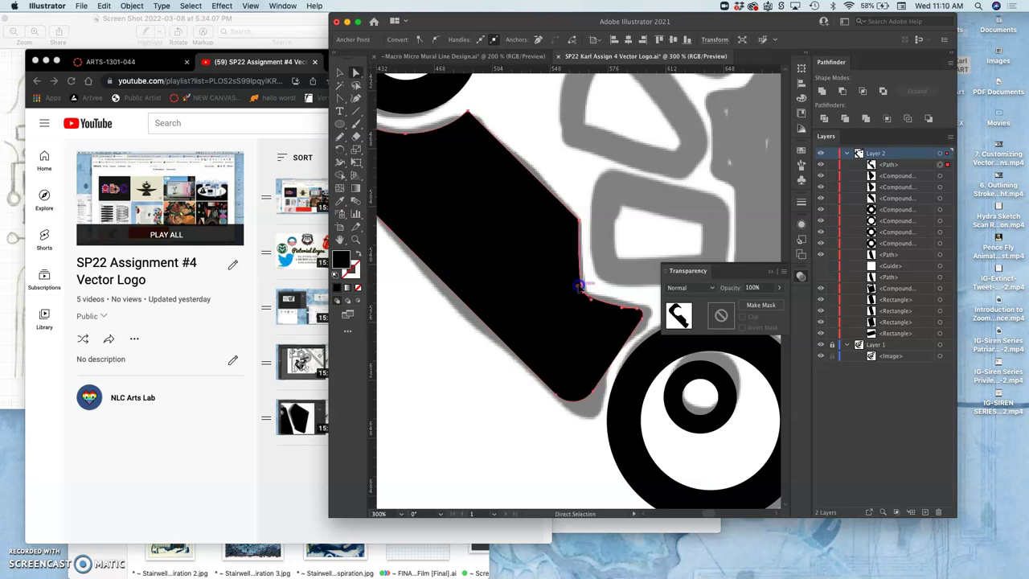
Step: Round the outer corner on the arm's right edge, directly above the curved inner corner
click(579, 219)
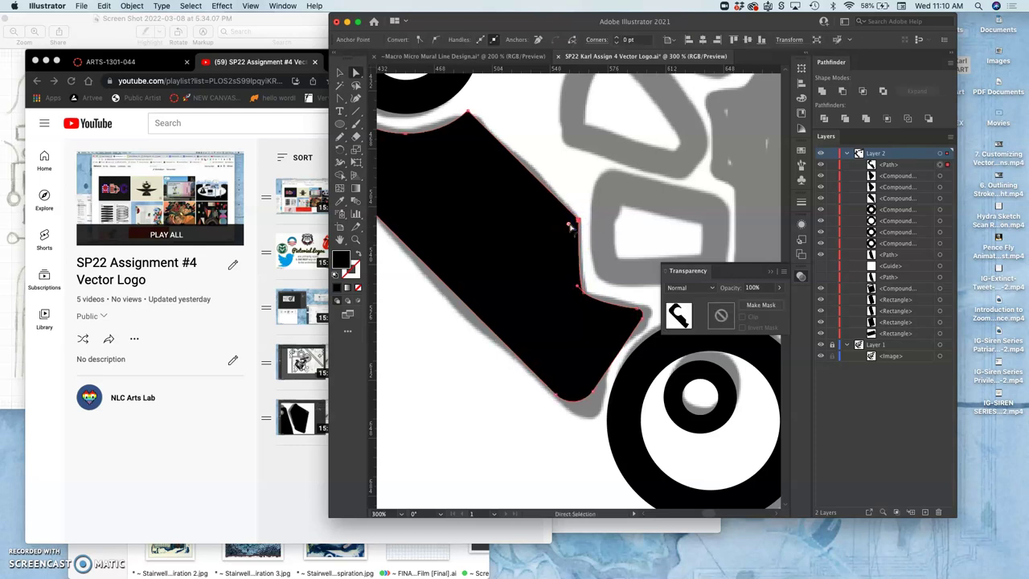
drag(569, 228, 556, 231)
click(576, 204)
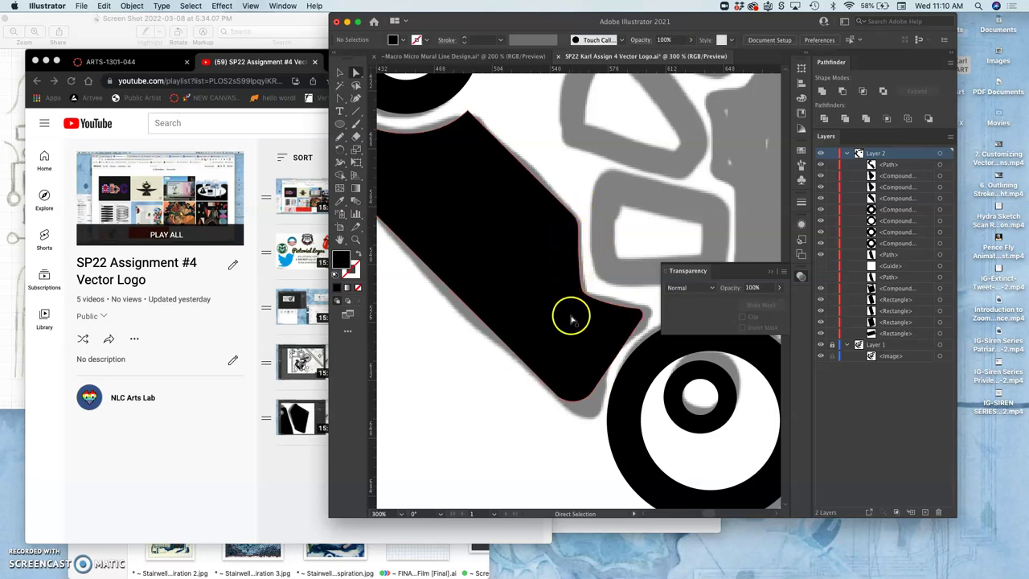
Step: Round the peaked corner where the circular cut's lower end meets the arm's straight edge
scroll(555, 342, up, 5)
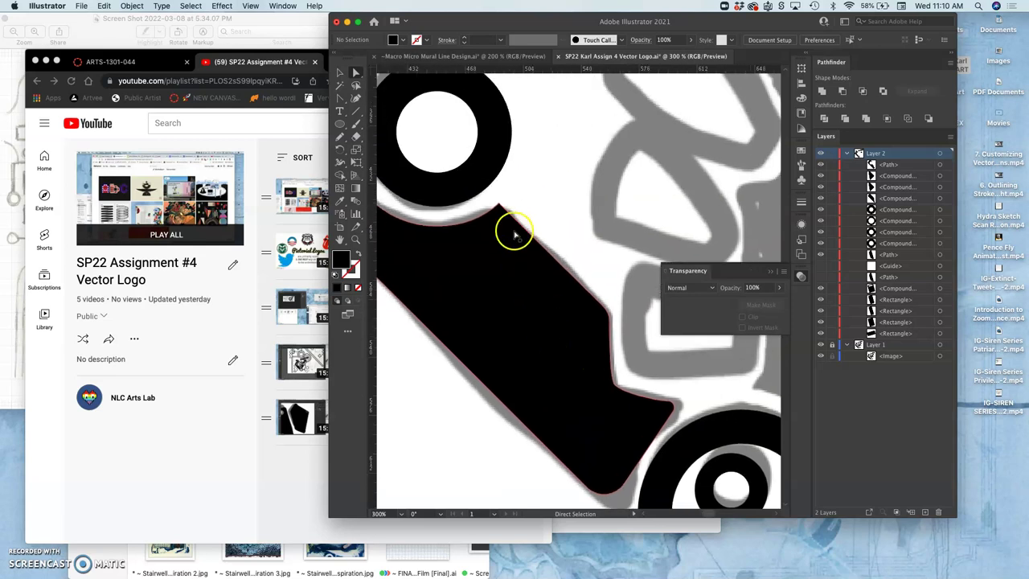
click(498, 211)
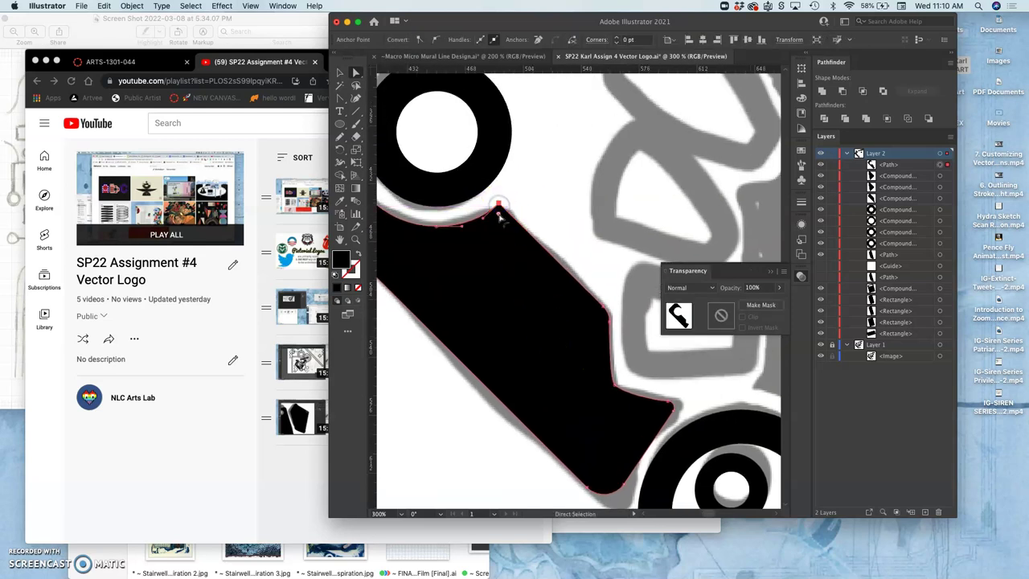
drag(499, 215, 500, 228)
click(531, 192)
Step: Round the arm's corner at the upper end of the circular cut to about 4.75 pt
scroll(551, 181, up, 5)
scroll(551, 181, left, 4)
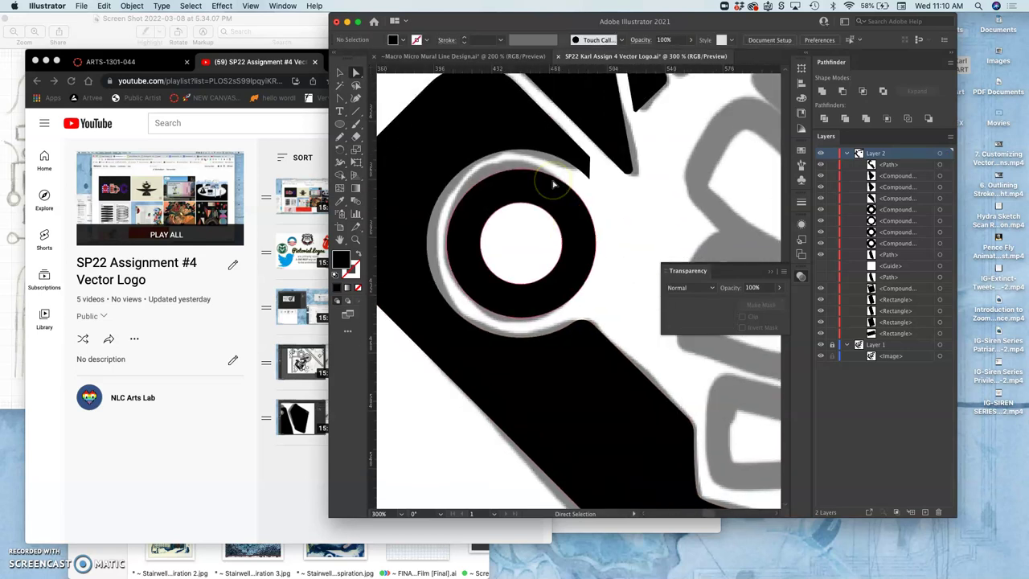
mouse_move(591, 169)
mouse_down()
mouse_move(597, 189)
mouse_move(588, 177)
mouse_up()
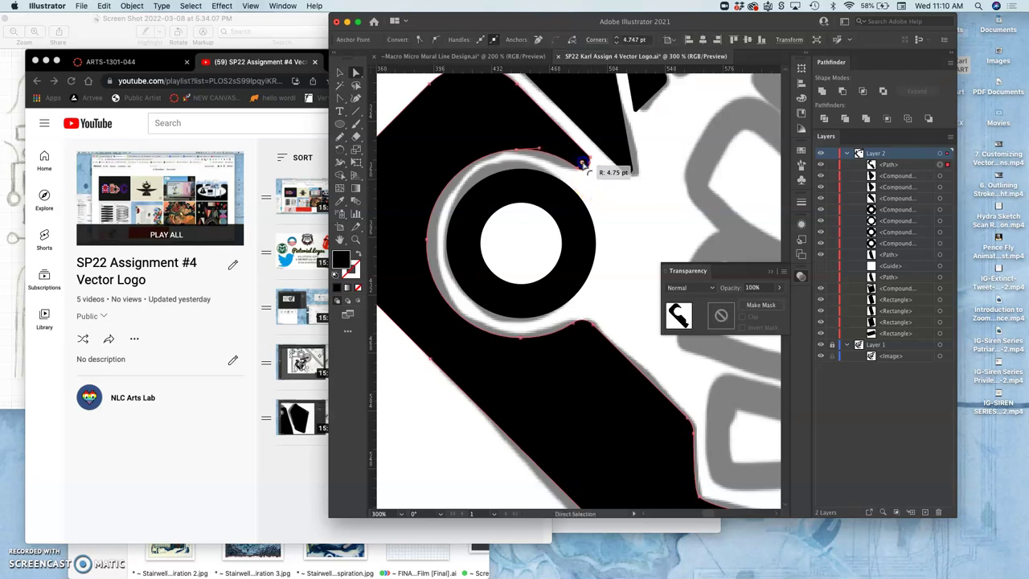
Step: Increase the rounding of the arm's corner at the upper end of the circular cut to about 8 pt
drag(584, 164, 585, 166)
click(603, 190)
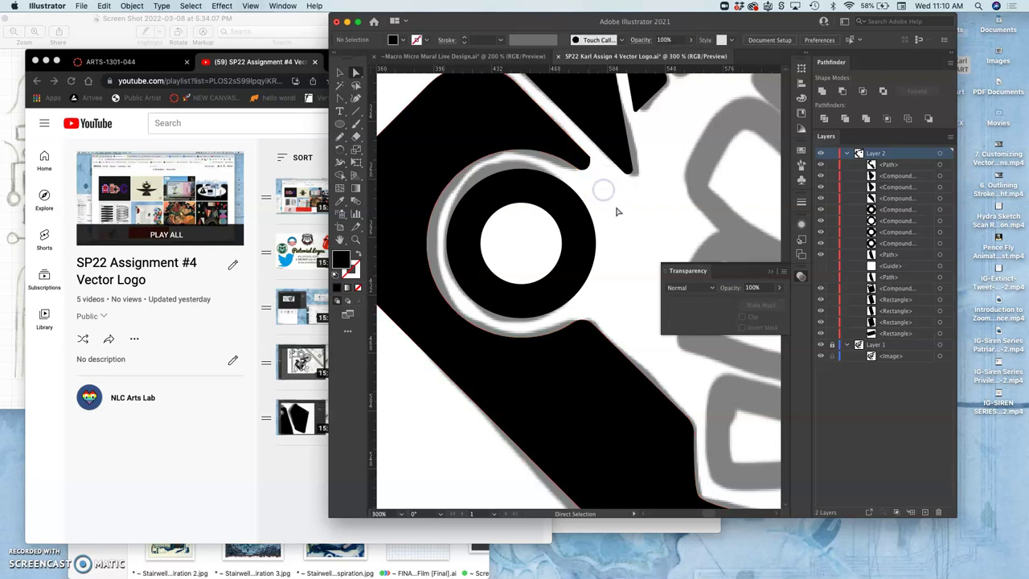
click(588, 161)
click(598, 167)
drag(590, 159, 584, 162)
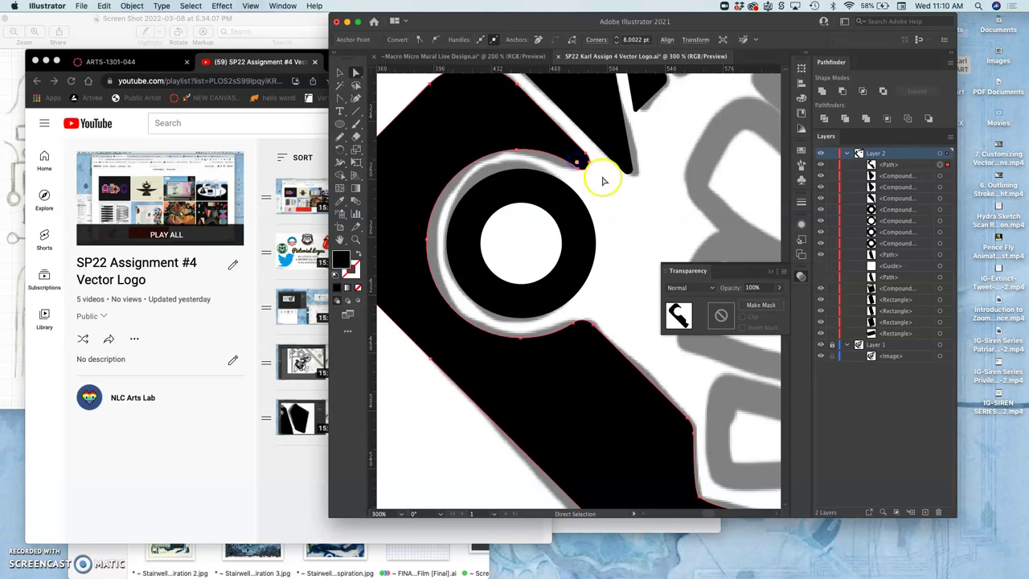
click(603, 177)
Step: Adjust the curved anchor of the arm's inner corner near its lower end to smooth the edge there
scroll(624, 228, up, 2)
scroll(623, 228, left, 2)
scroll(624, 228, up, 3)
scroll(624, 228, down, 5)
scroll(624, 228, down, 3)
scroll(624, 228, right, 3)
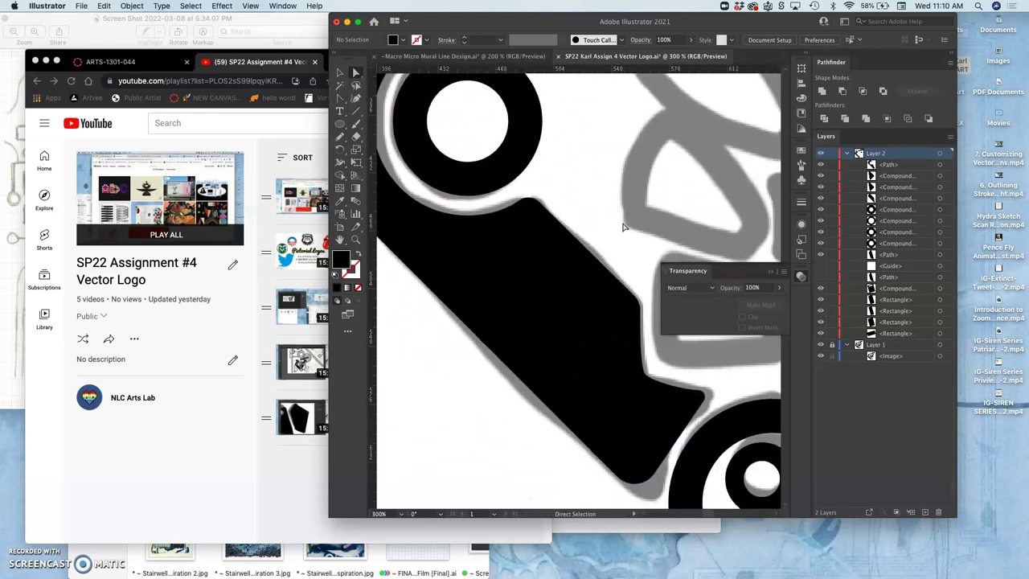
drag(593, 344, 591, 350)
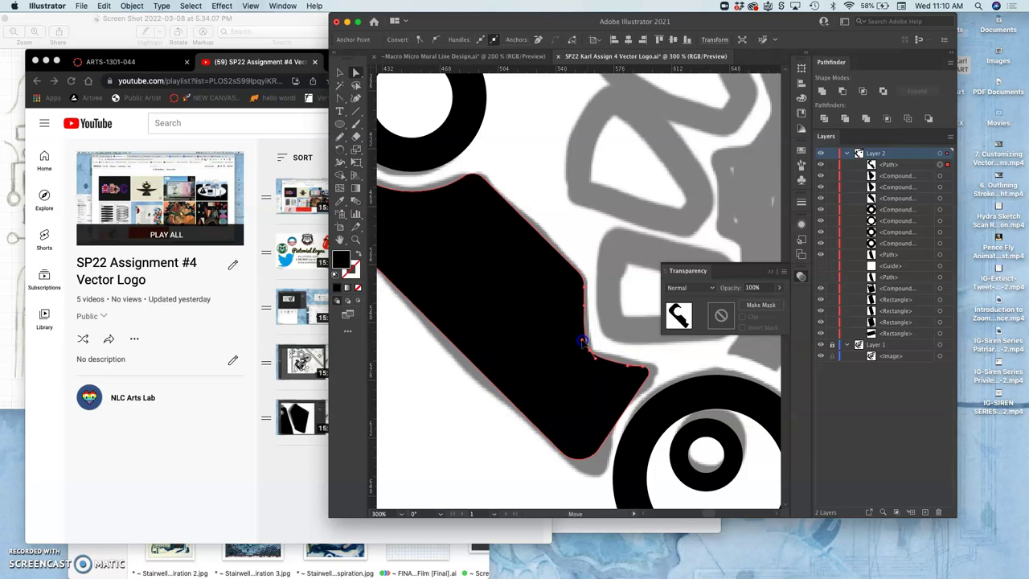
click(664, 370)
Step: Extend the arm's bottom tip down and right along the sketch, and move the anchor above it up toward the ring
key(super+minus)
key(super+minus)
key(super+minus)
key(super+minus)
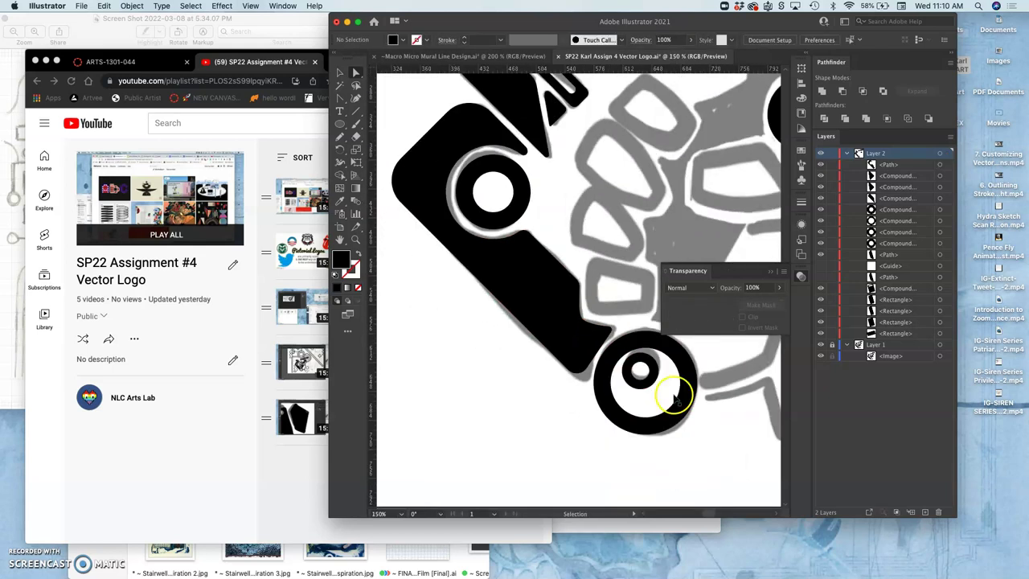
key(super+plus)
key(super+plus)
key(super+plus)
key(super+plus)
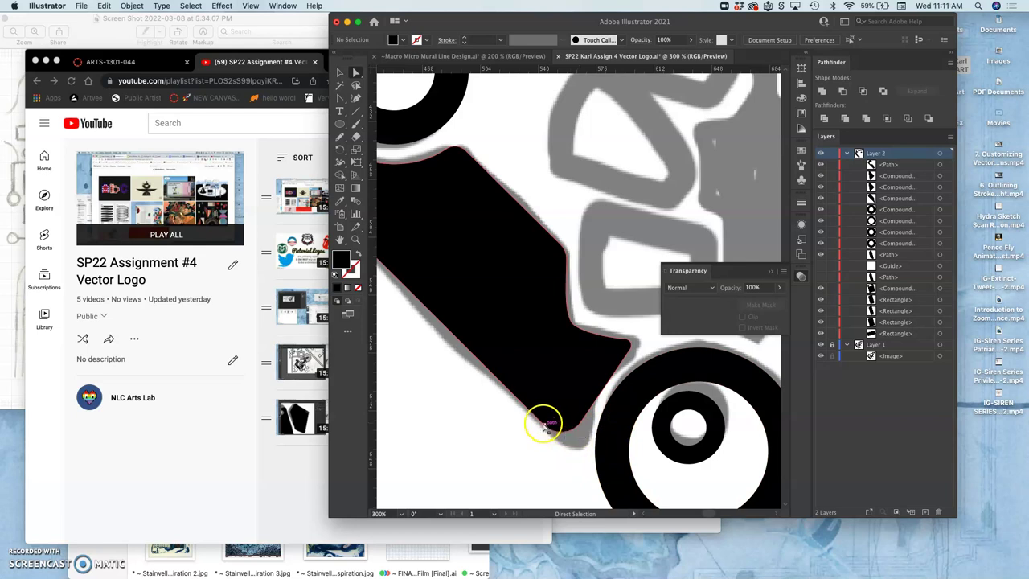
drag(546, 426, 594, 438)
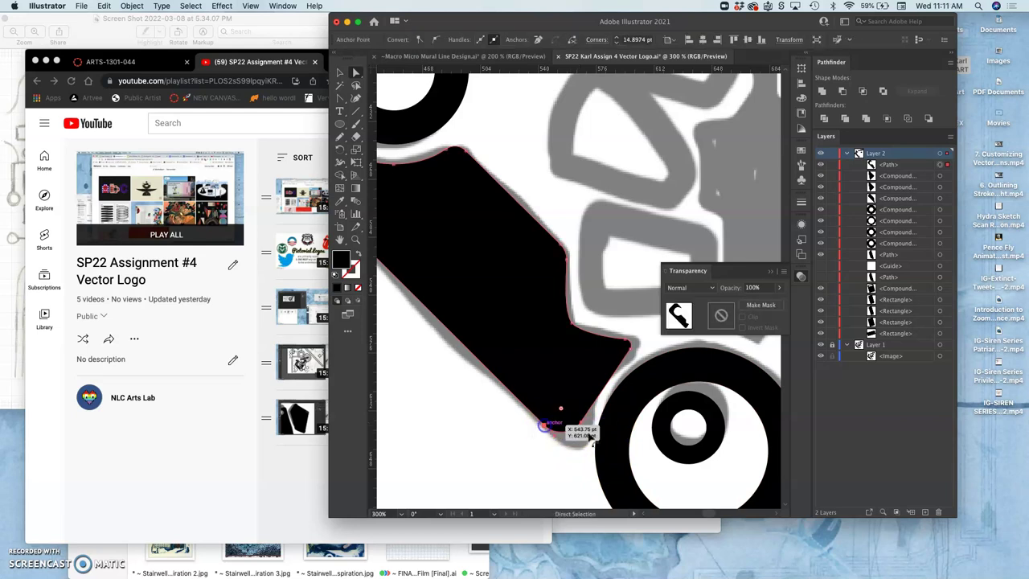
click(538, 438)
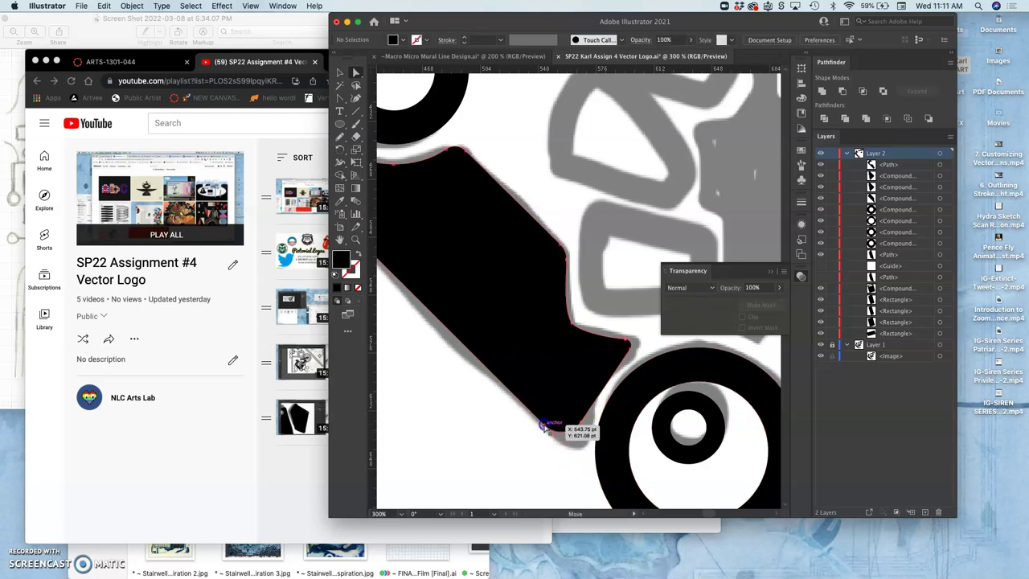
drag(544, 426, 573, 462)
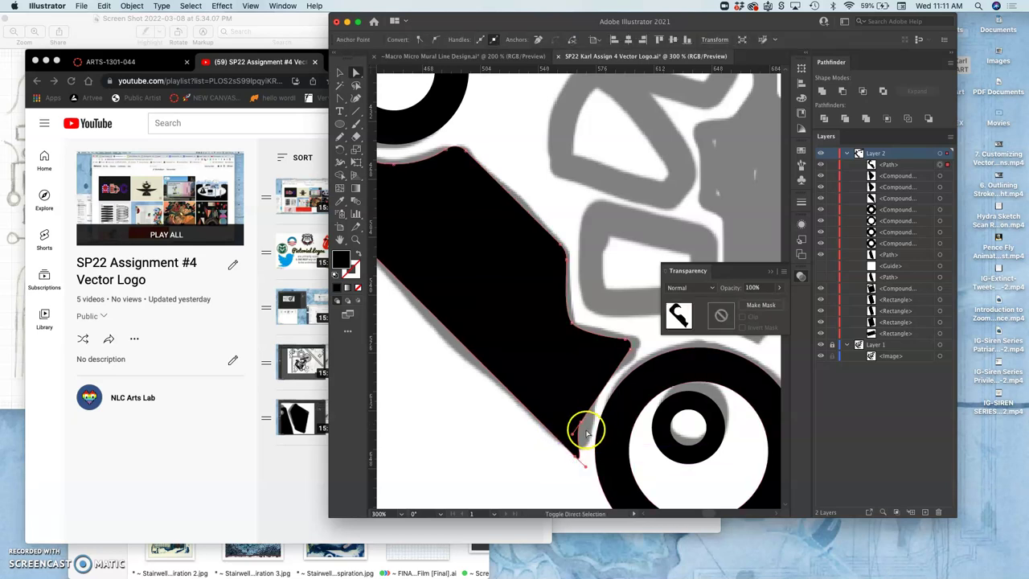
click(582, 426)
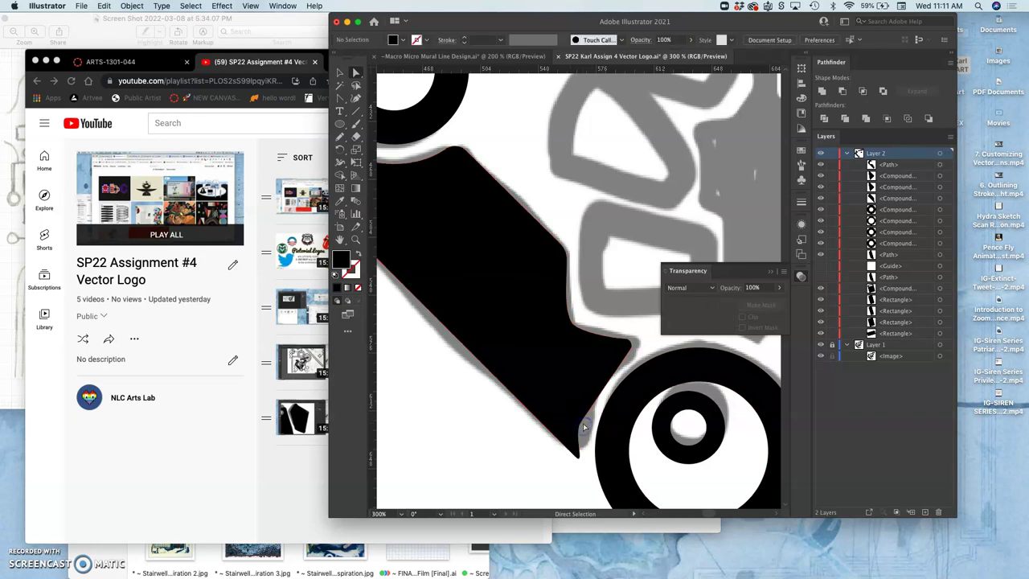
drag(582, 423, 596, 396)
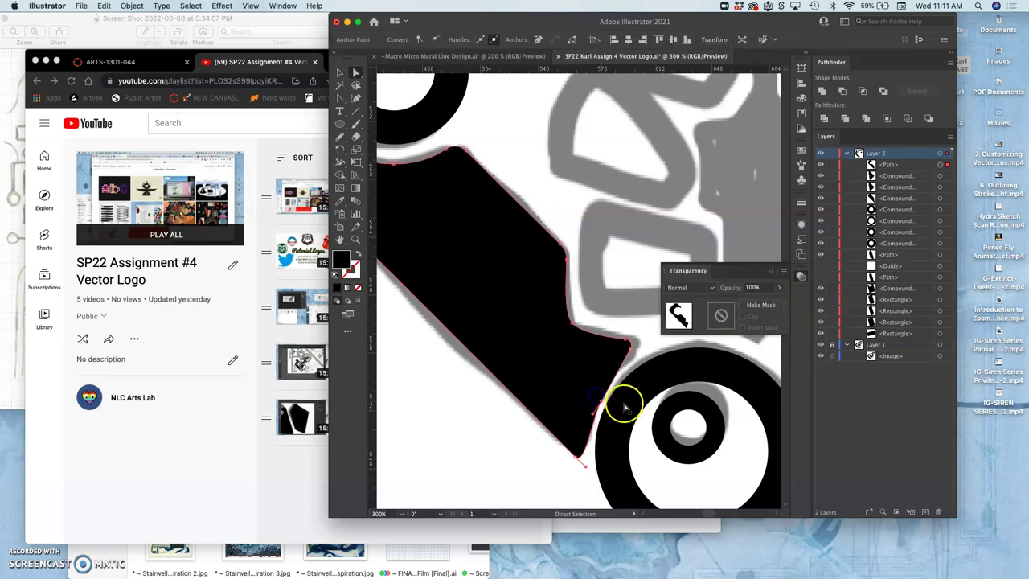
Step: Duplicate the large outer ring at the arm's lower end
click(660, 386)
key(super+c)
key(super+v)
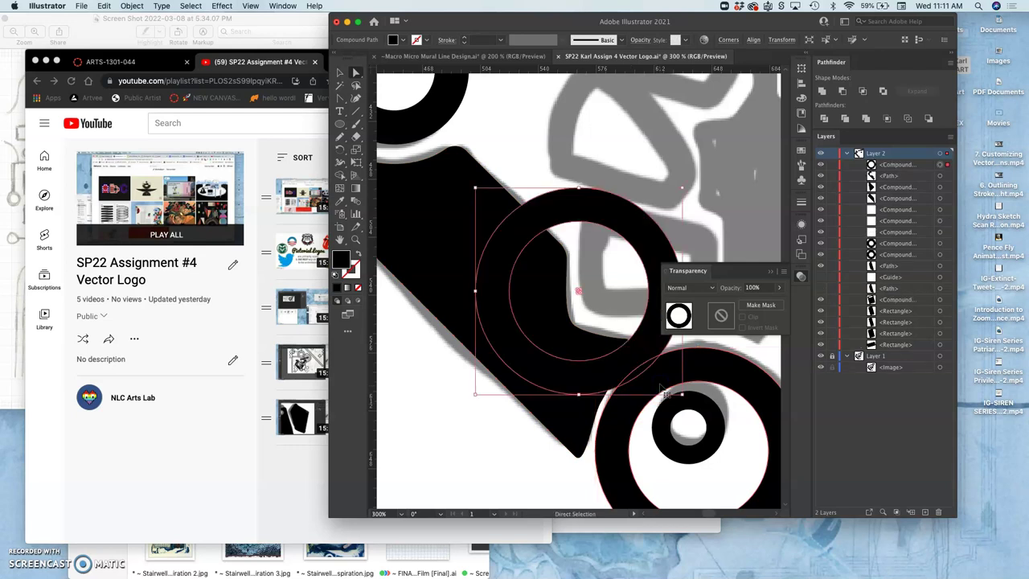
Step: Move the ring copy over the arm's lower end and fill it with white, FFFFFF
drag(565, 215, 659, 352)
click(634, 363)
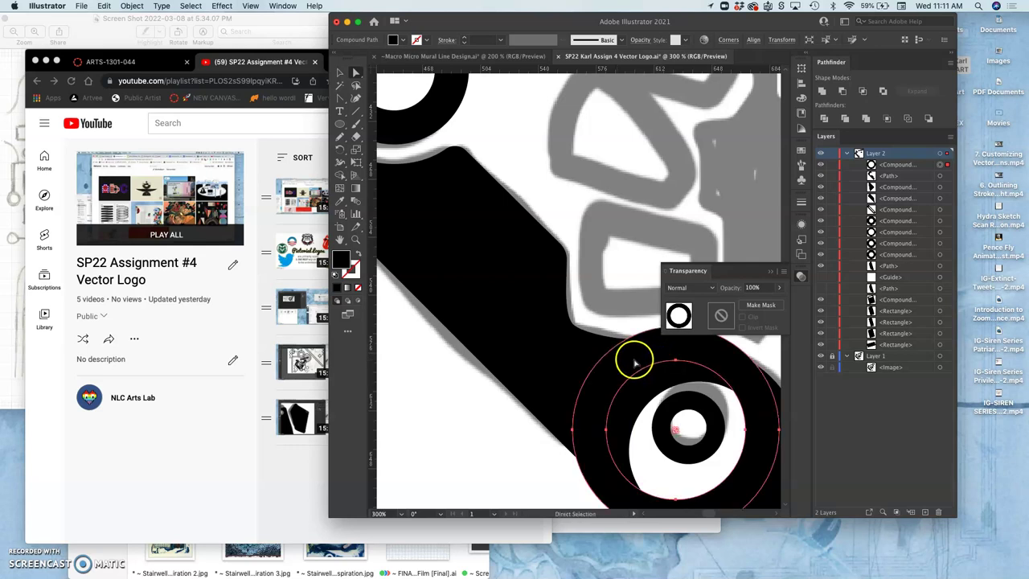
double_click(341, 259)
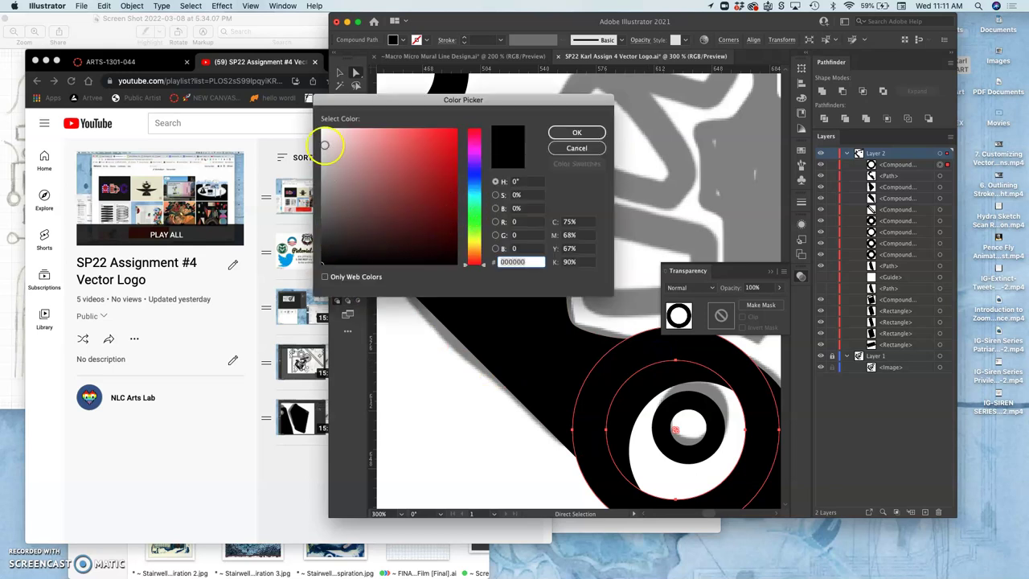
drag(325, 139, 319, 119)
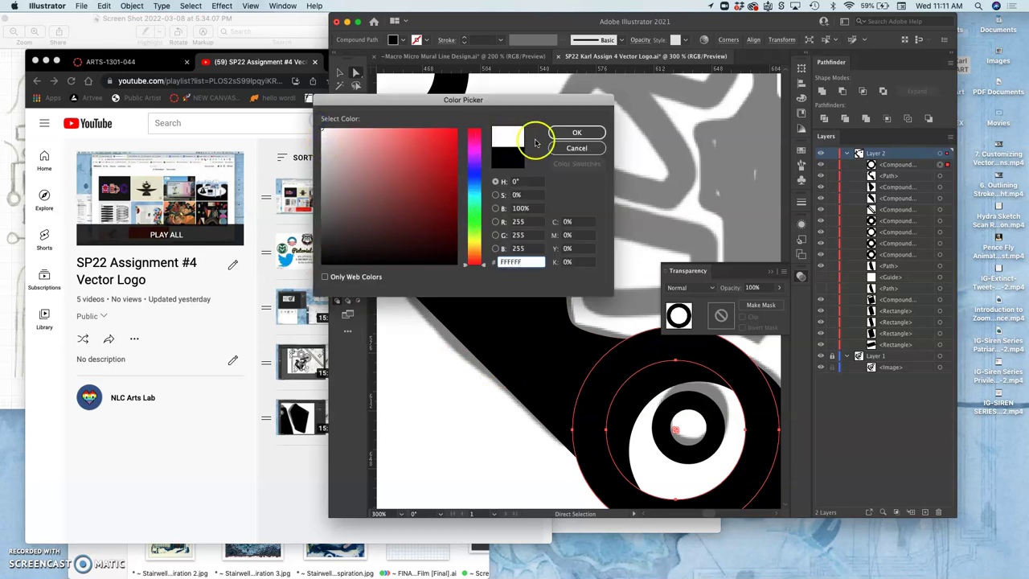
click(576, 132)
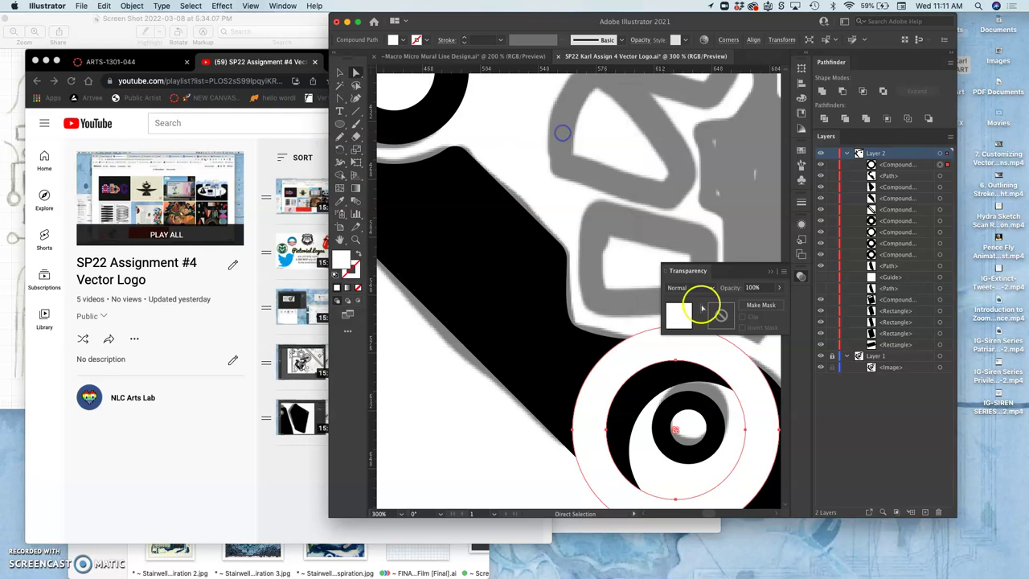
Step: Subtract the white ring copy from the arm, and undo the cut, the fill and the move
shift+click(571, 370)
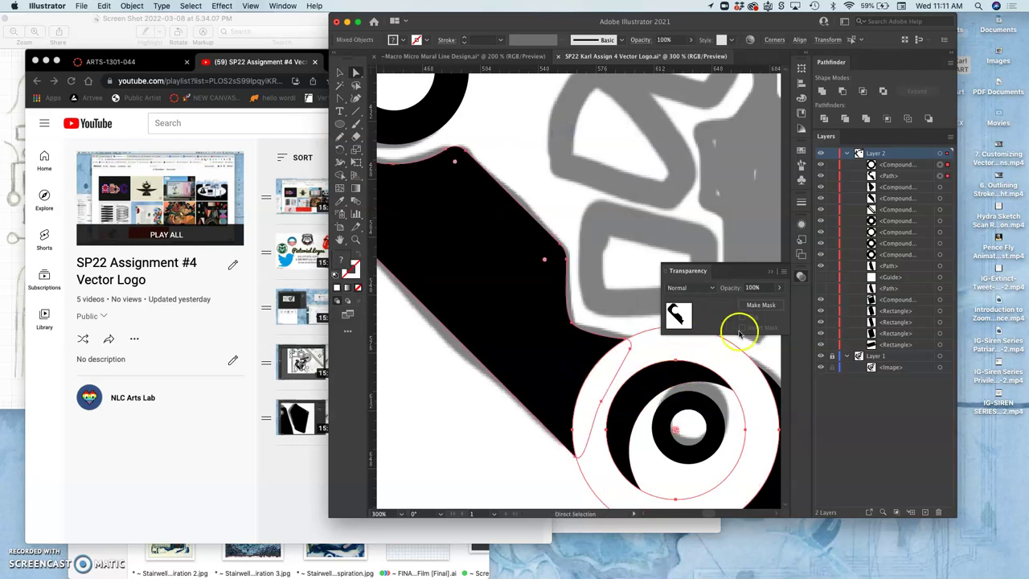
click(842, 90)
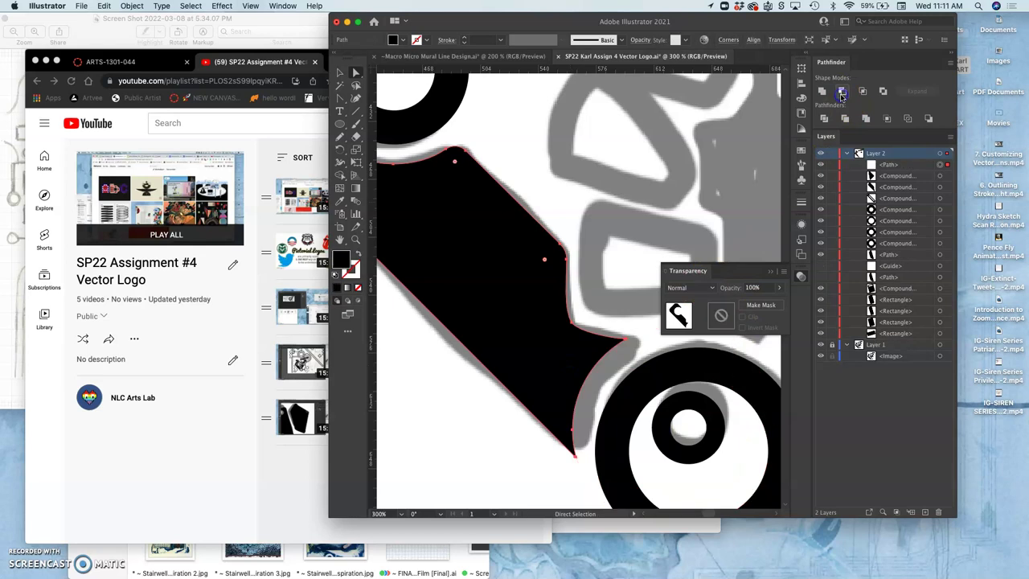
click(502, 446)
key(super+z)
key(super+z)
key(super+z)
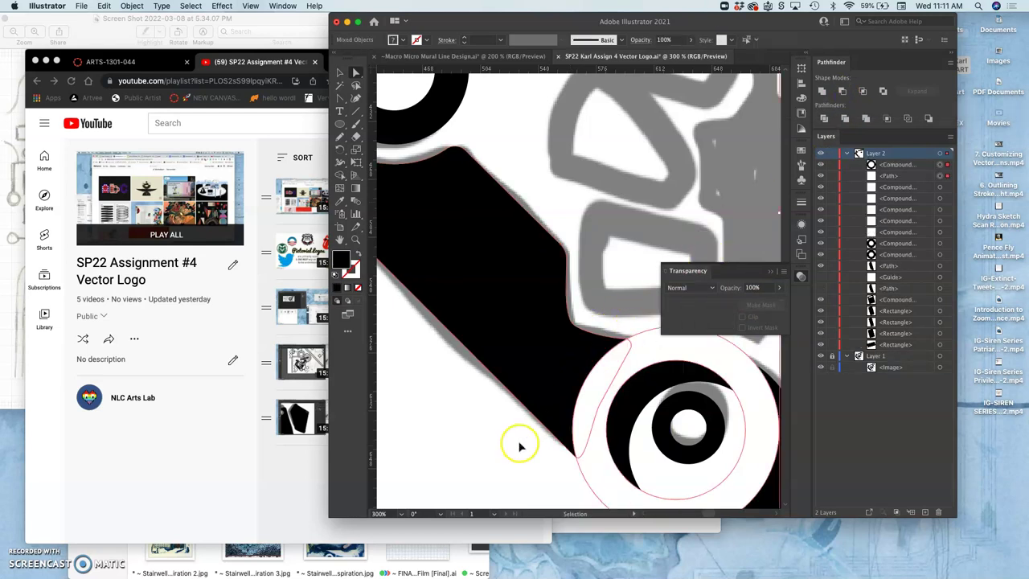
key(a)
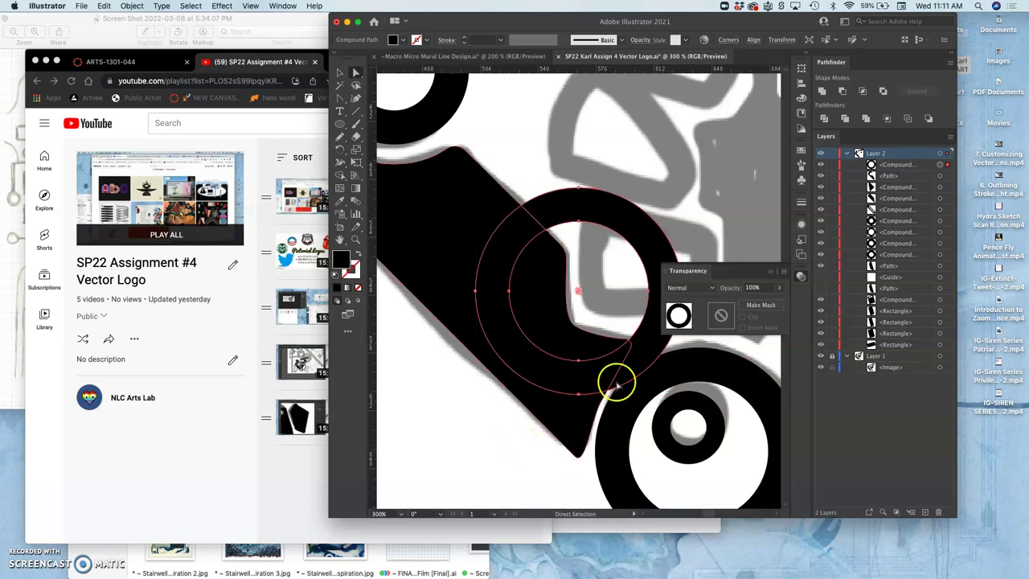
Step: Fill the ring copy with white and lower its opacity to 57%
shift+click(413, 294)
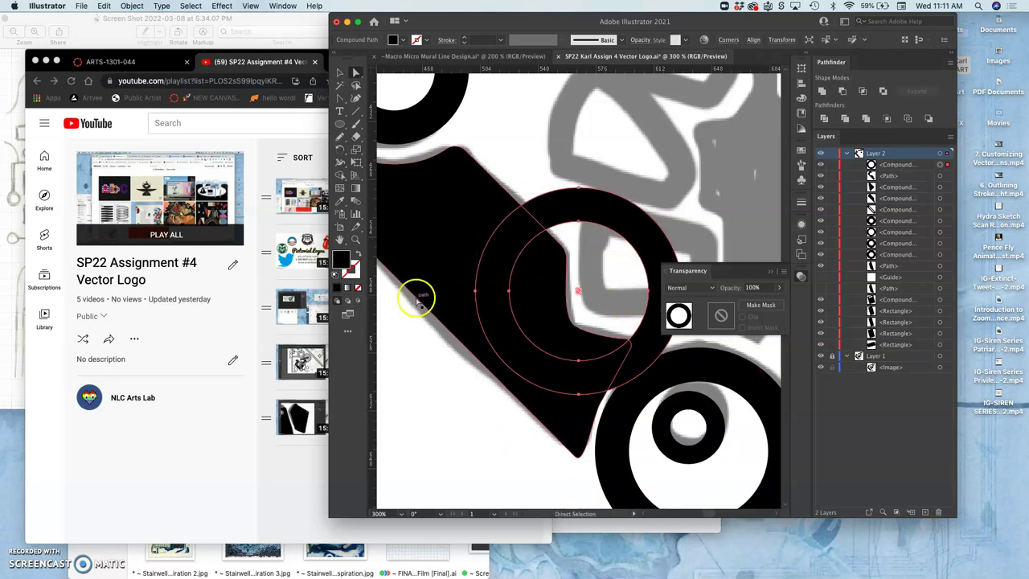
double_click(340, 259)
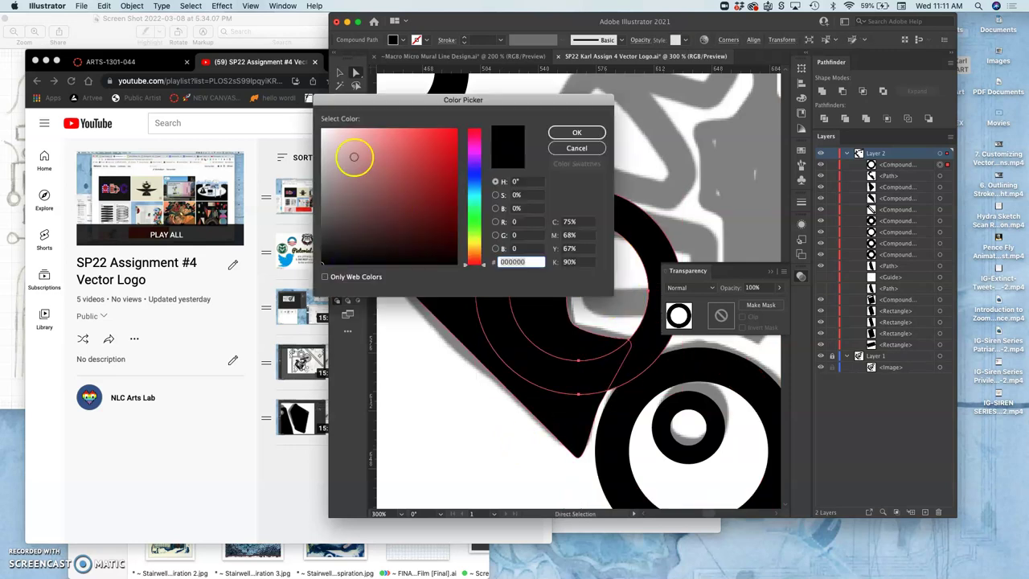
click(331, 137)
click(576, 132)
click(779, 287)
click(760, 301)
click(579, 207)
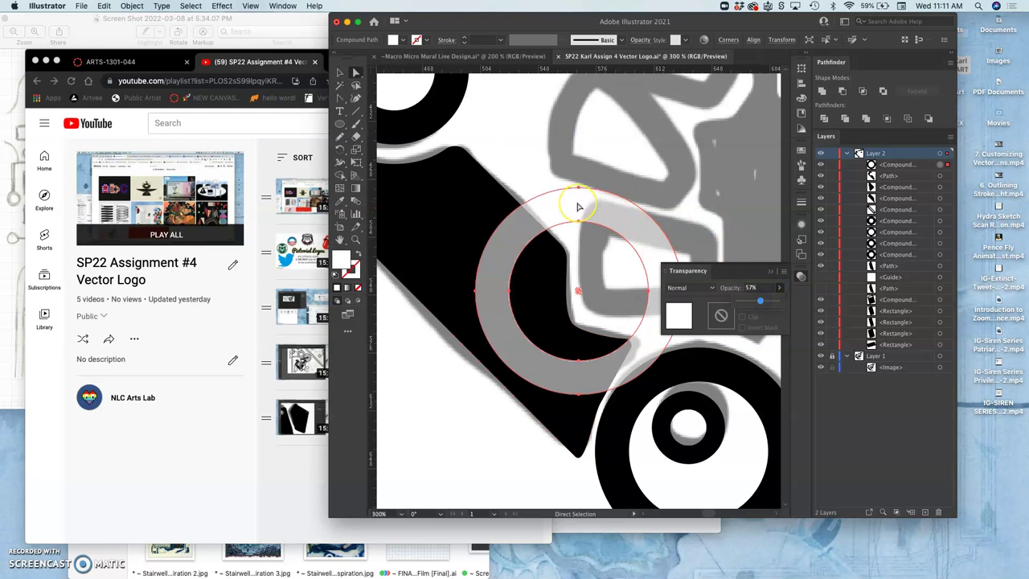
Step: Move the translucent ring copy onto the lower ring and nudge it left and up against the arm's end
click(339, 72)
click(569, 180)
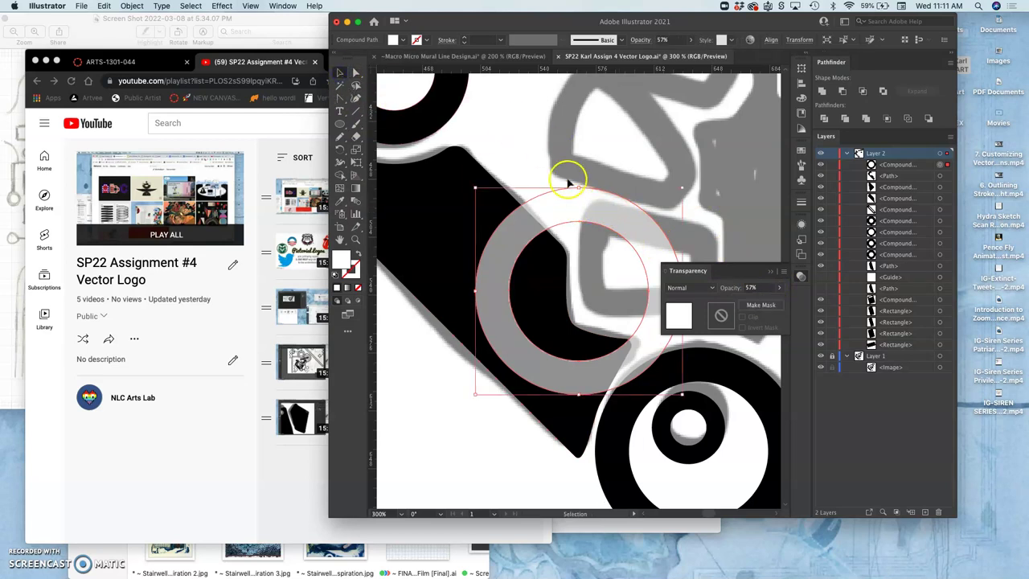
drag(564, 203, 681, 362)
key(Left)
key(Left)
key(Left)
key(Left)
key(Left)
key(Left)
key(Left)
key(Left)
key(Left)
key(Left)
key(Up)
key(Up)
key(Up)
key(Up)
key(Up)
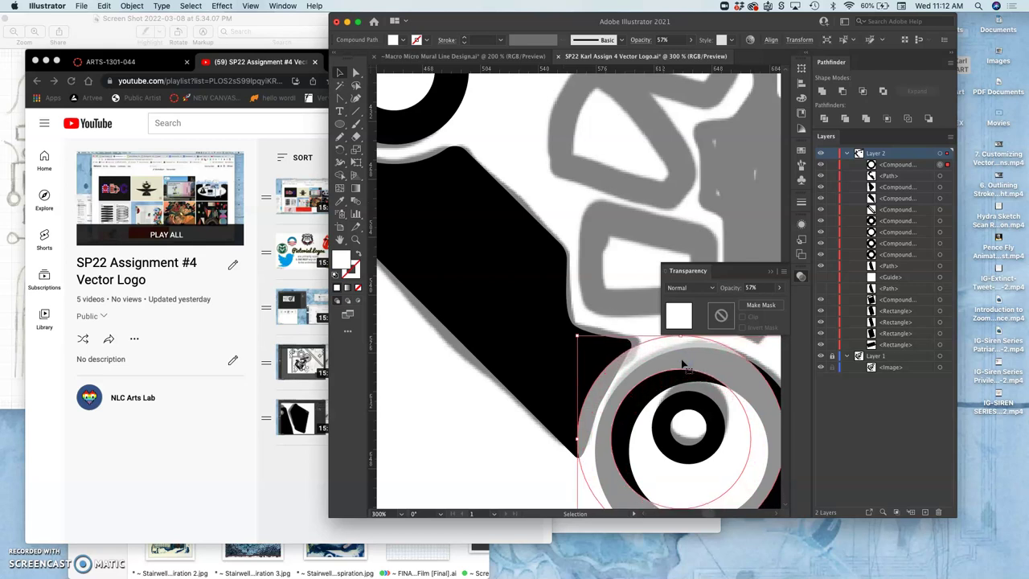
Step: Enlarge the translucent ring copy proportionally and center it on the lower ring so it overlaps the arm's end
key(super+minus)
key(super+minus)
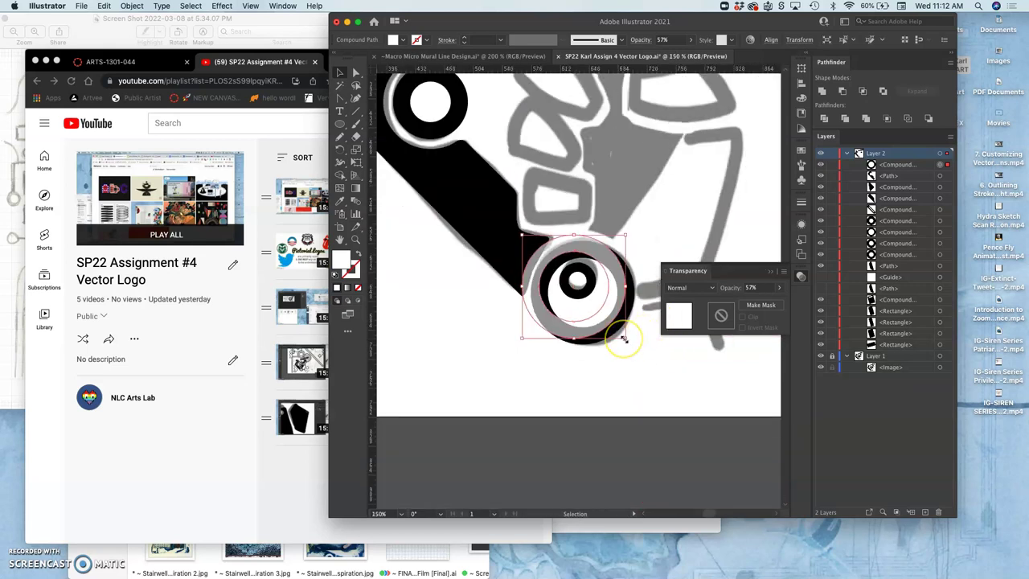
drag(625, 338, 633, 357)
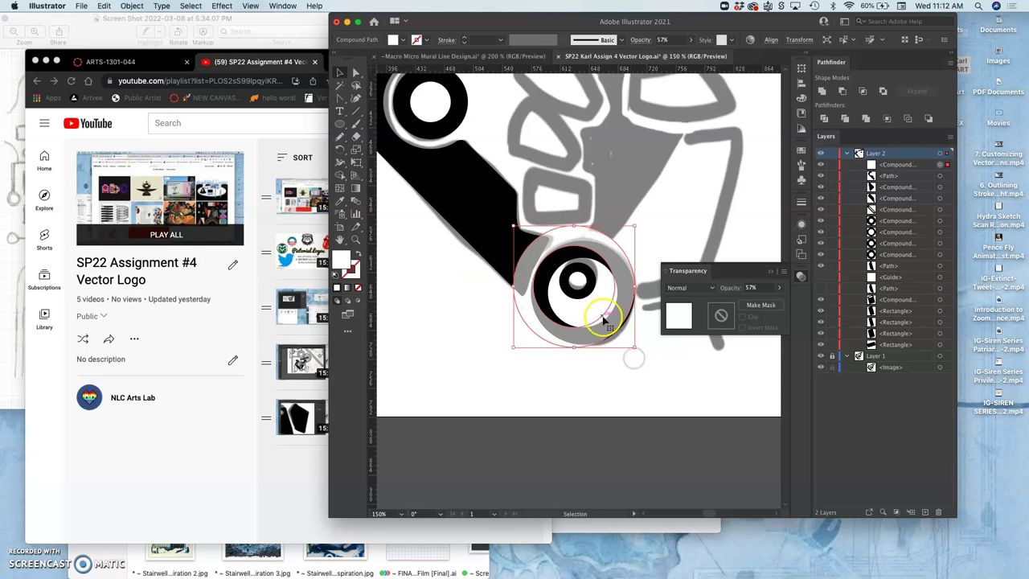
drag(602, 320, 612, 330)
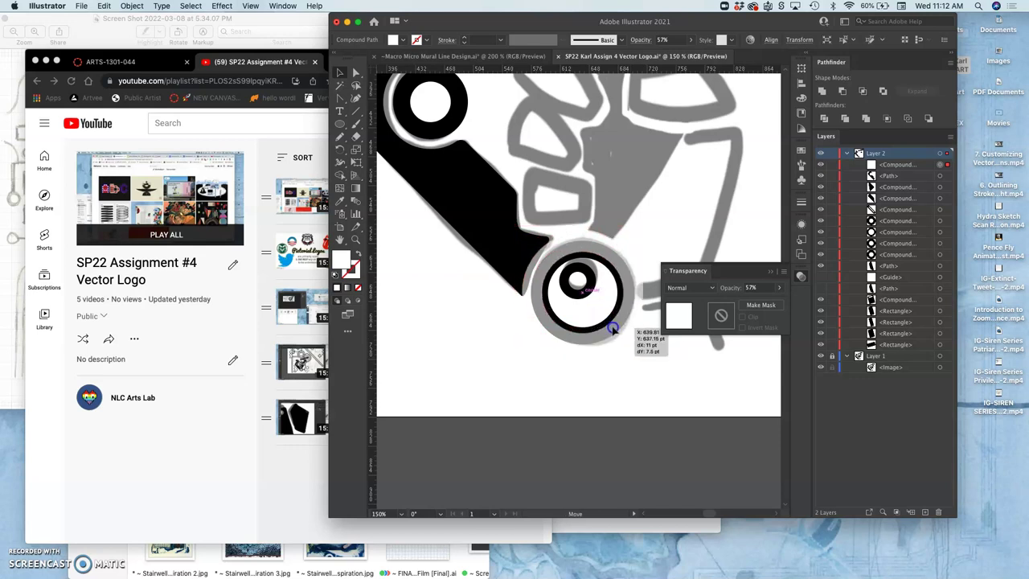
drag(612, 330, 616, 325)
key(super+equal)
key(super+equal)
key(super+equal)
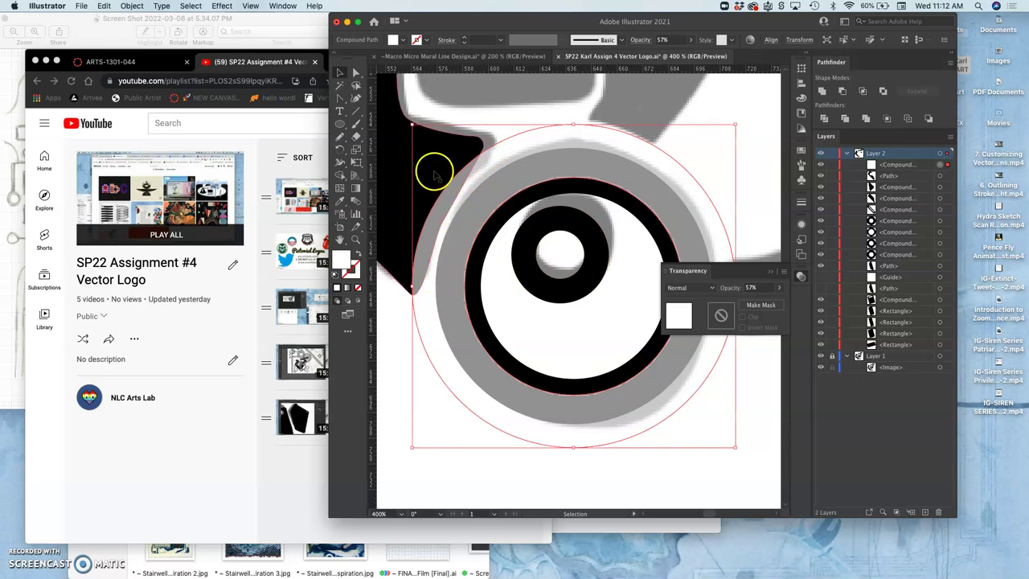
Step: Restore the ring copy's opacity to 100% and subtract it from the arm to cut a curved lower end
click(778, 287)
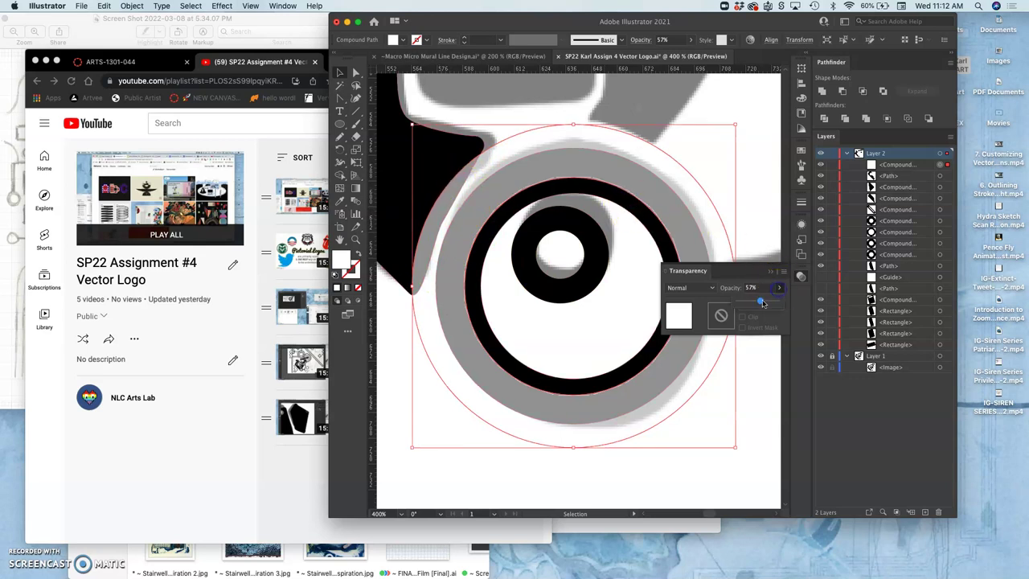
drag(761, 303, 776, 300)
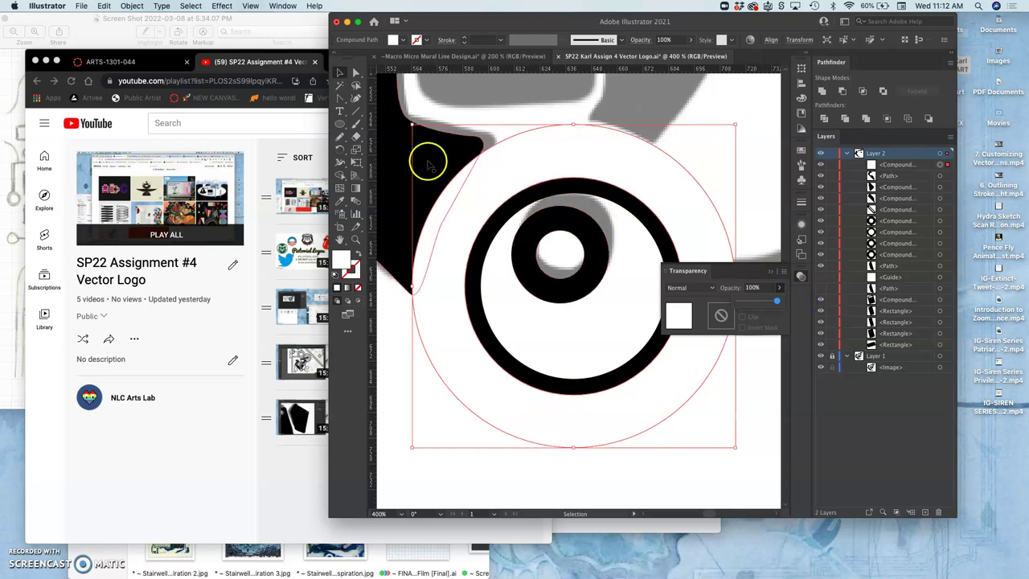
shift+click(404, 161)
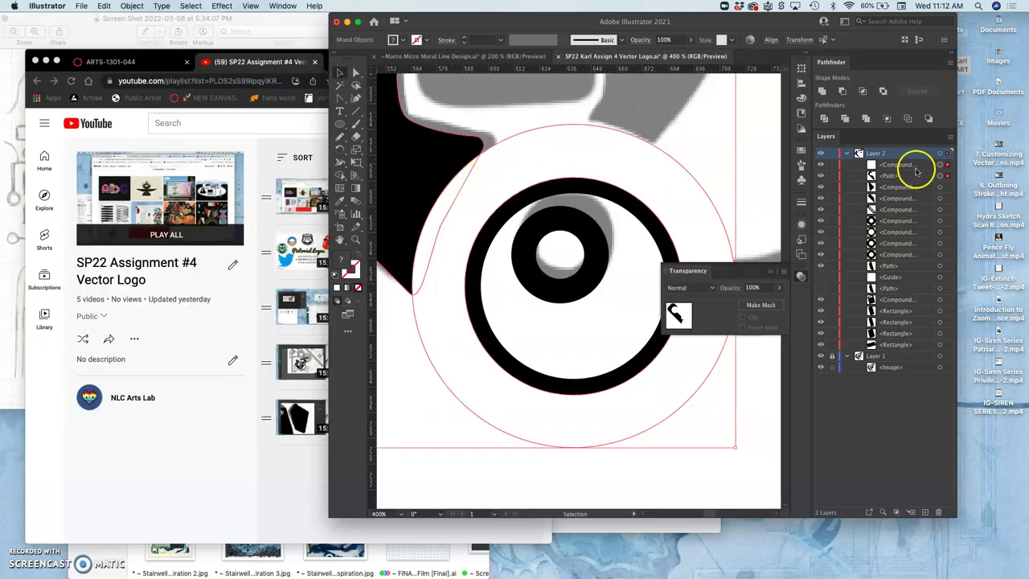
click(843, 92)
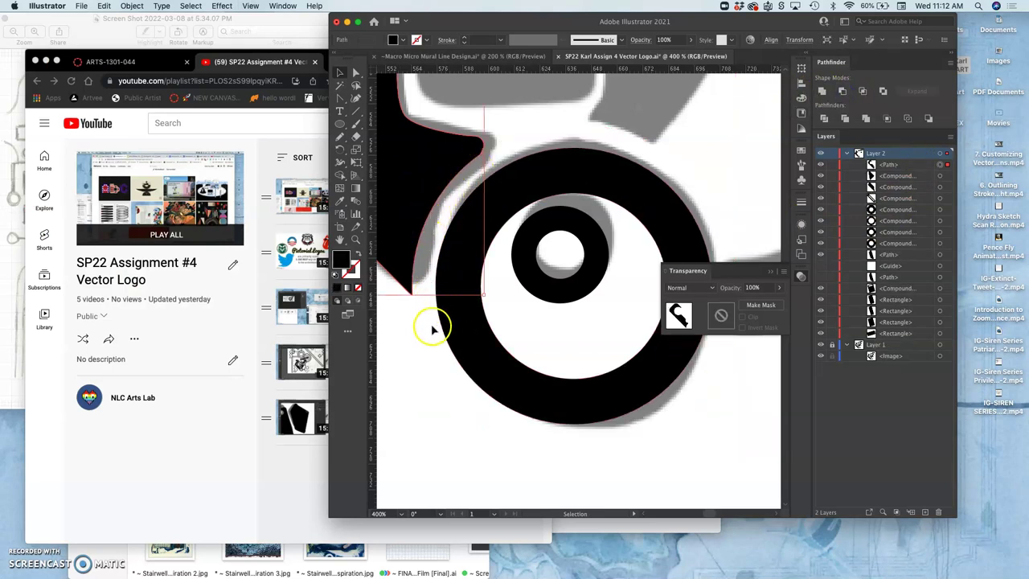
click(424, 344)
scroll(420, 342, left, 5)
scroll(420, 342, up, 4)
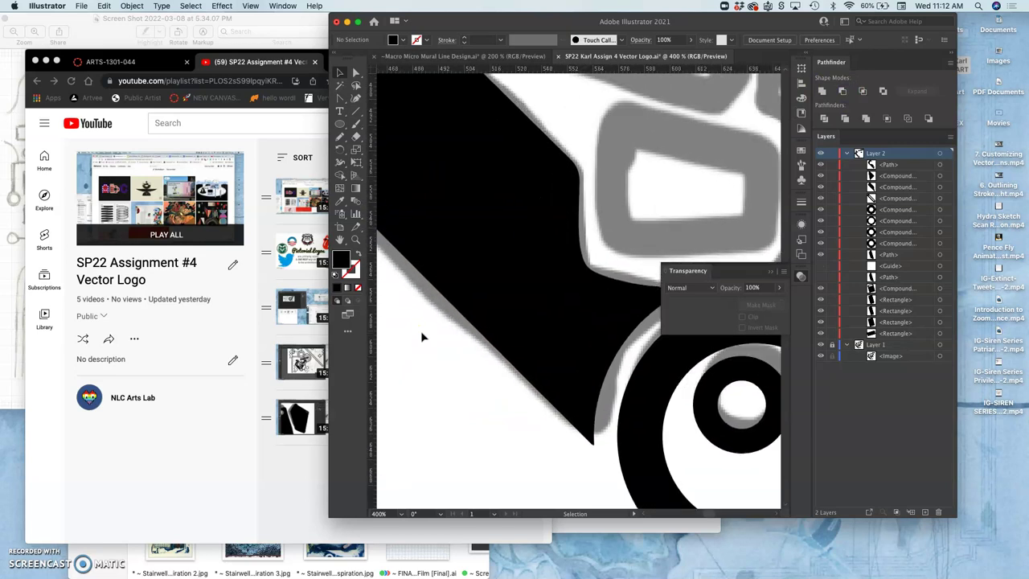
scroll(421, 337, right, 5)
scroll(420, 337, down, 1)
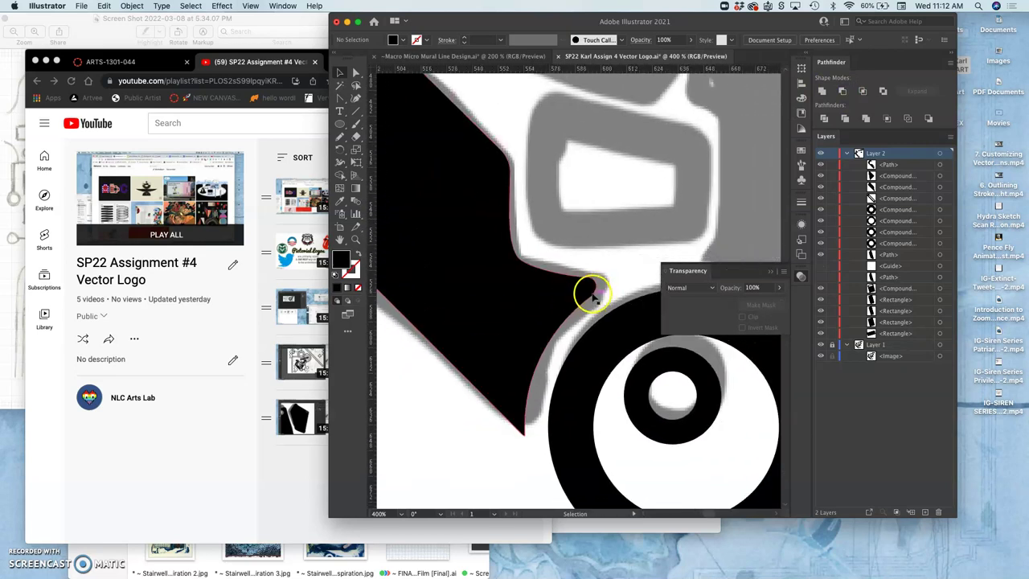
Step: Select the arm's corner beside the top of the lower ring and increase its rounding to the maximum
click(567, 297)
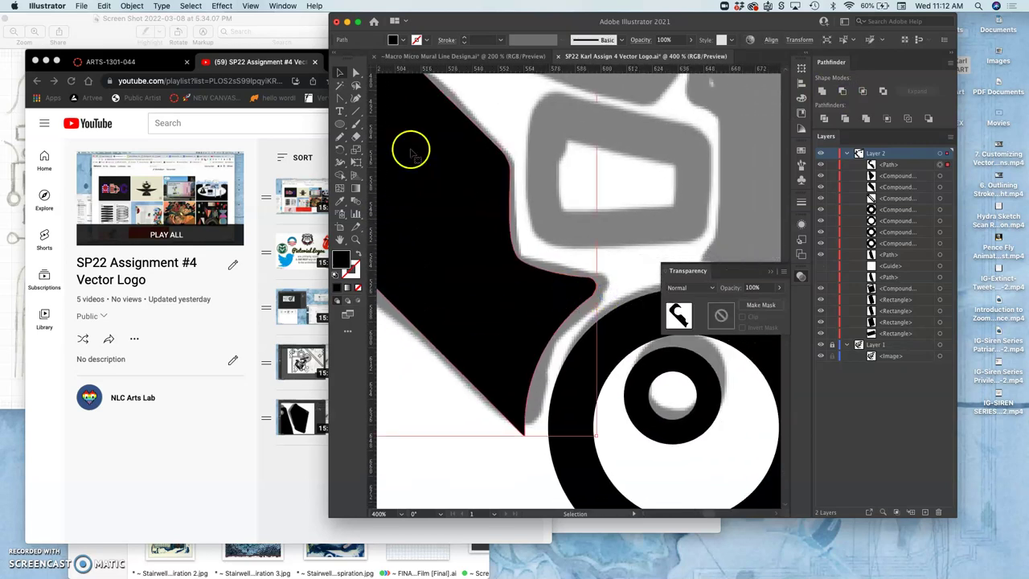
click(357, 73)
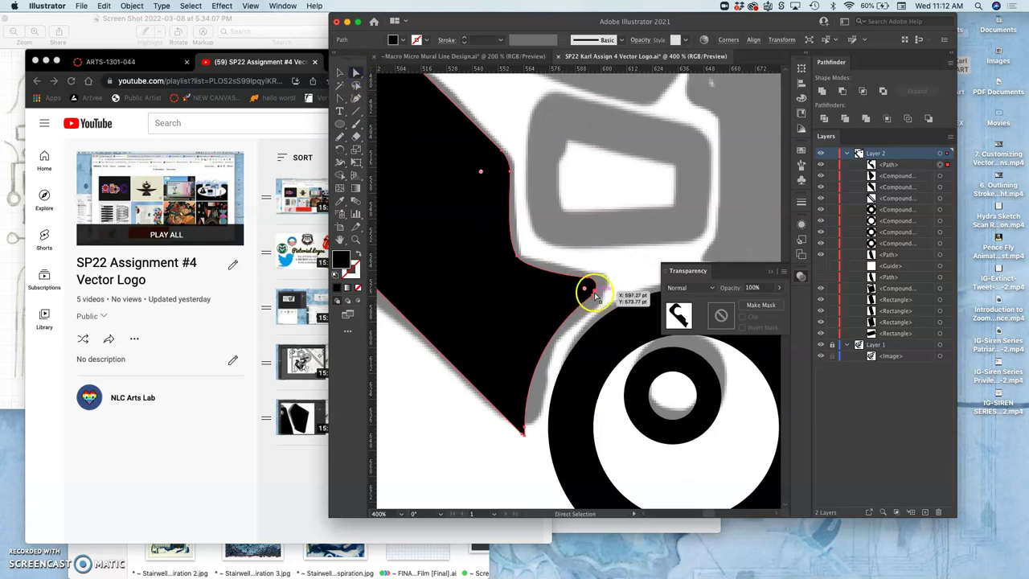
key(super+equal)
key(super+equal)
key(super+equal)
scroll(594, 295, right, 4)
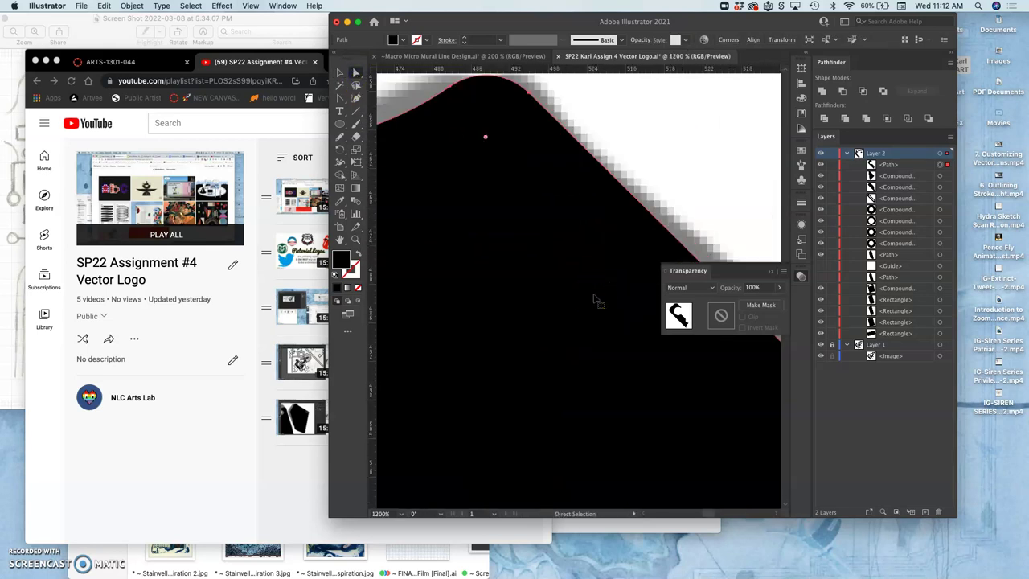
scroll(594, 295, right, 6)
scroll(594, 295, down, 8)
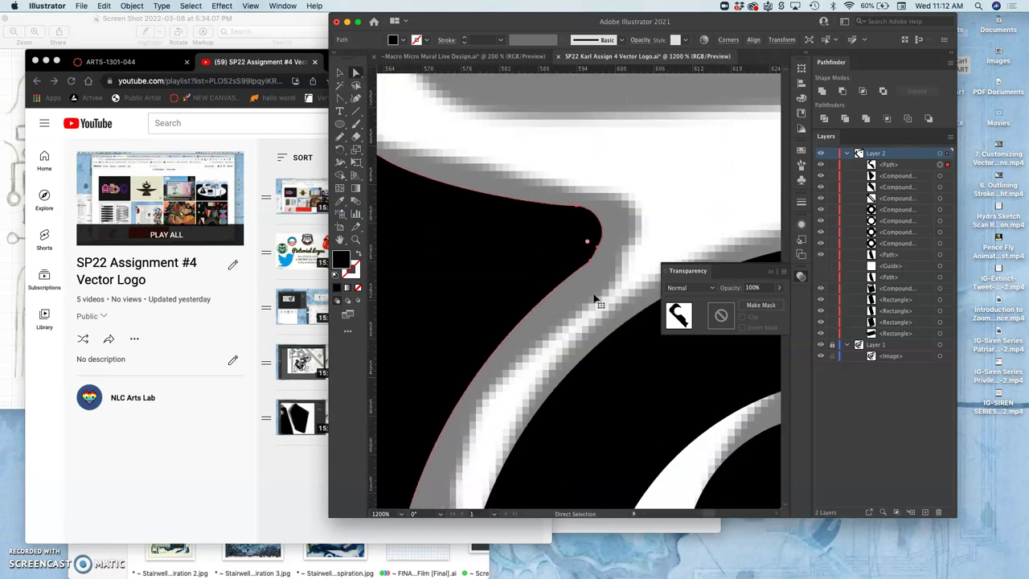
scroll(594, 298, down, 1)
scroll(594, 298, left, 1)
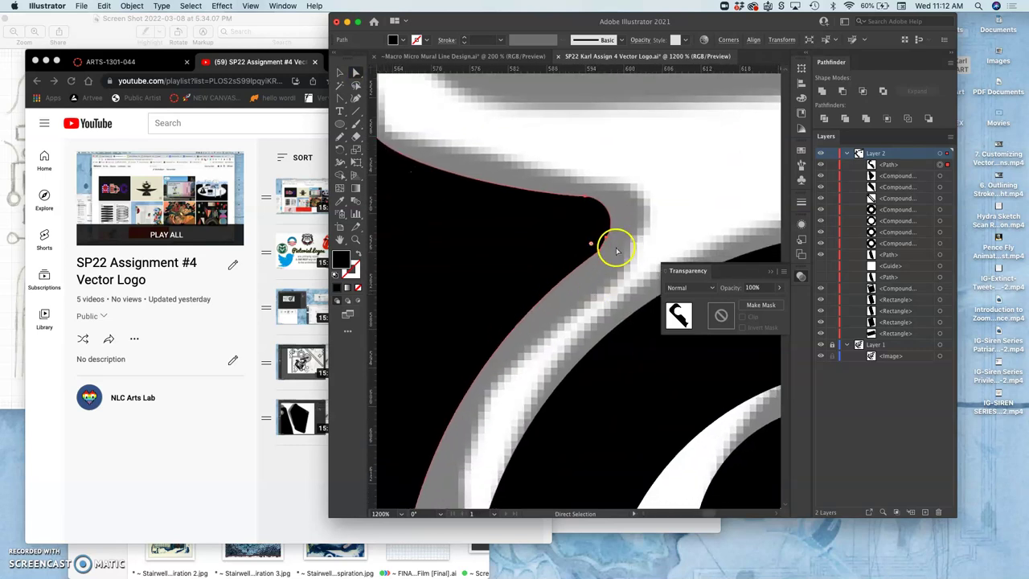
click(615, 248)
click(598, 250)
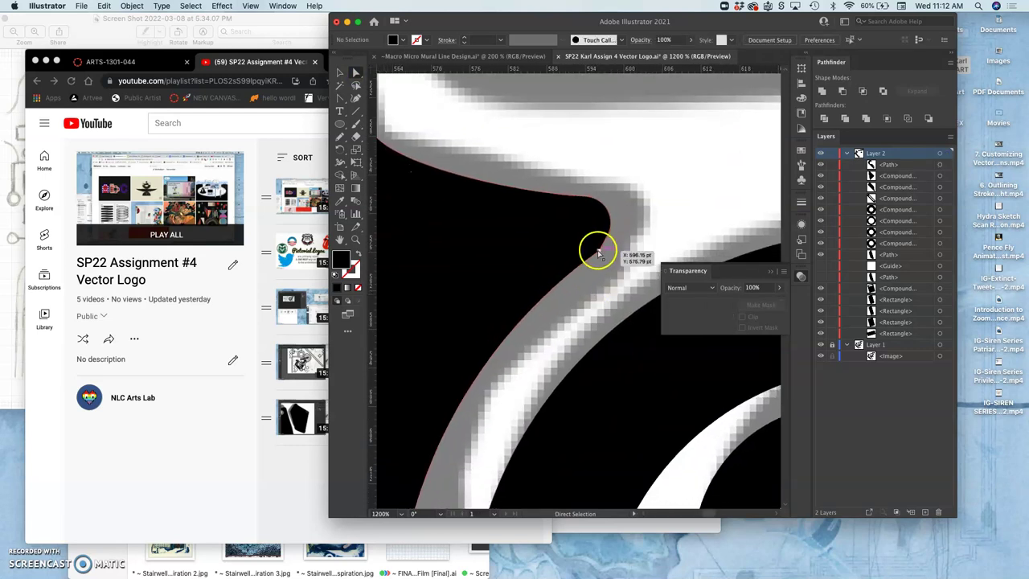
click(592, 243)
drag(591, 245, 481, 225)
click(585, 259)
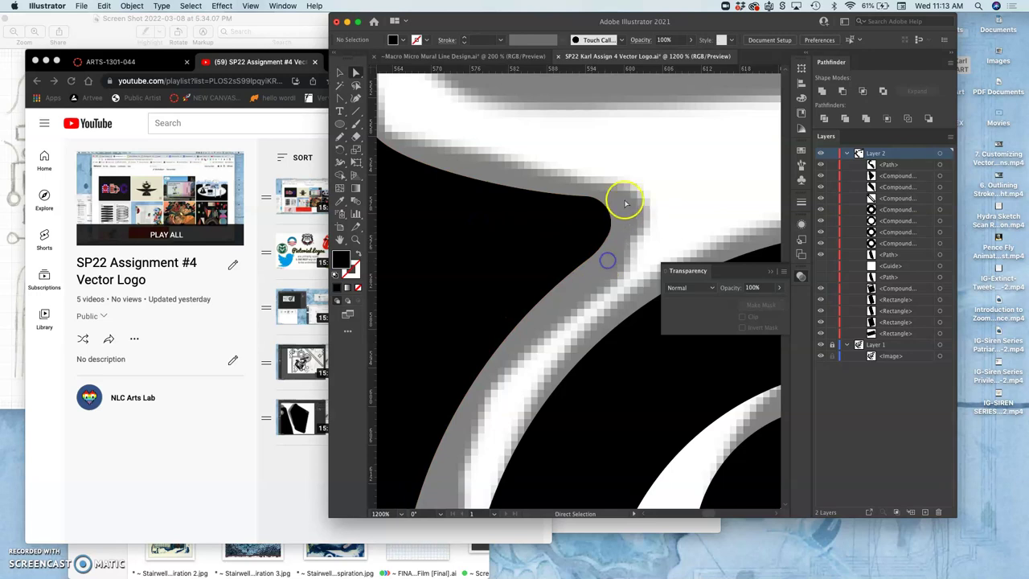
Step: Delete the anchor point at the very end of the arm's sharp lower tip so the remaining points form a curve
scroll(516, 363, down, 5)
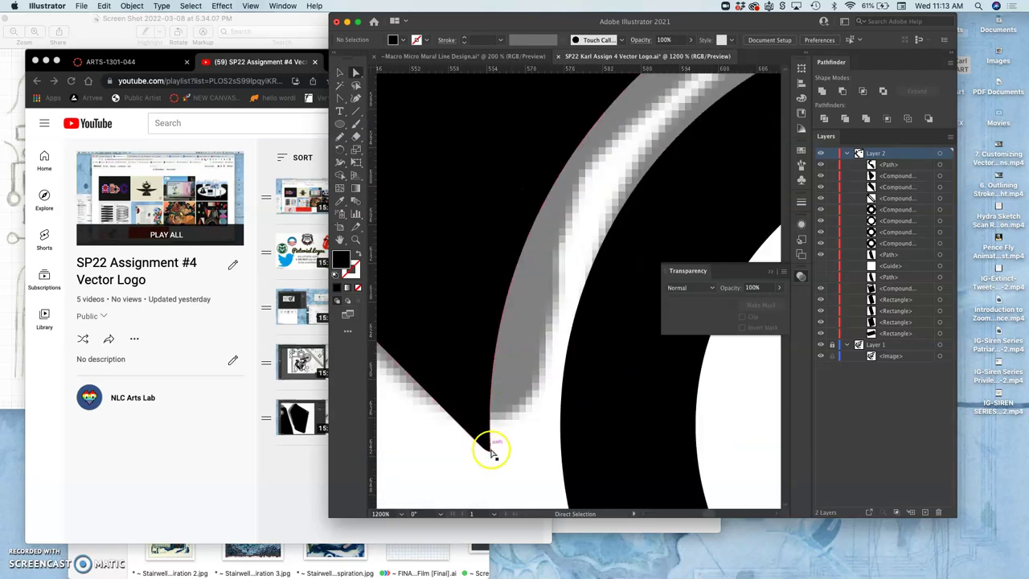
click(489, 454)
click(498, 458)
click(489, 454)
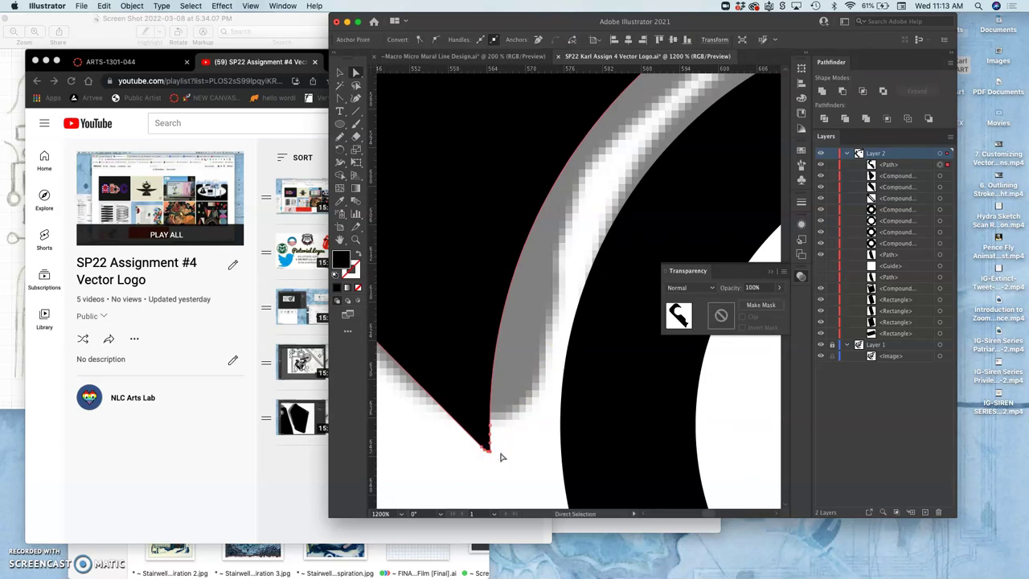
key(super+equal)
key(super+equal)
click(577, 311)
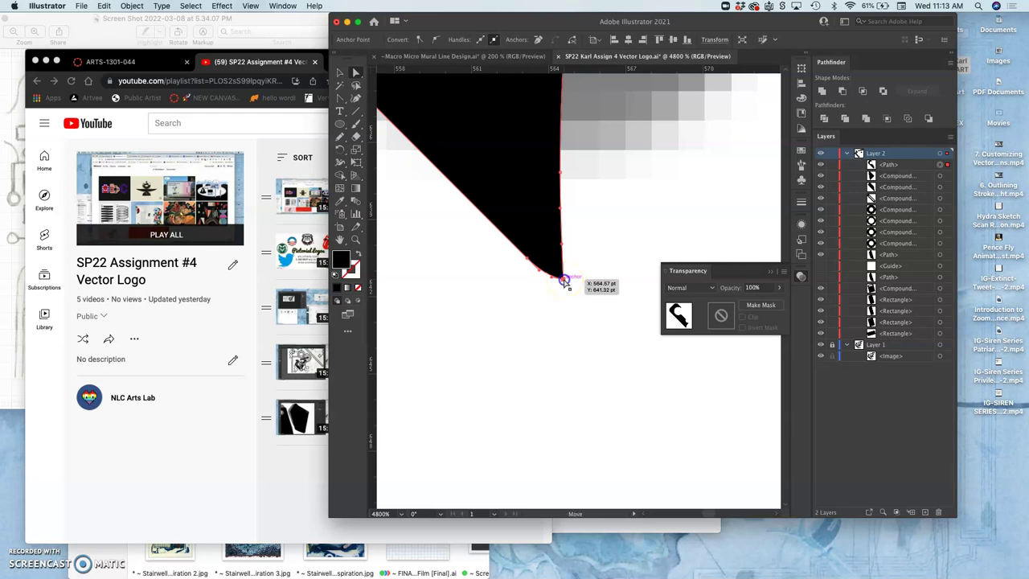
click(564, 281)
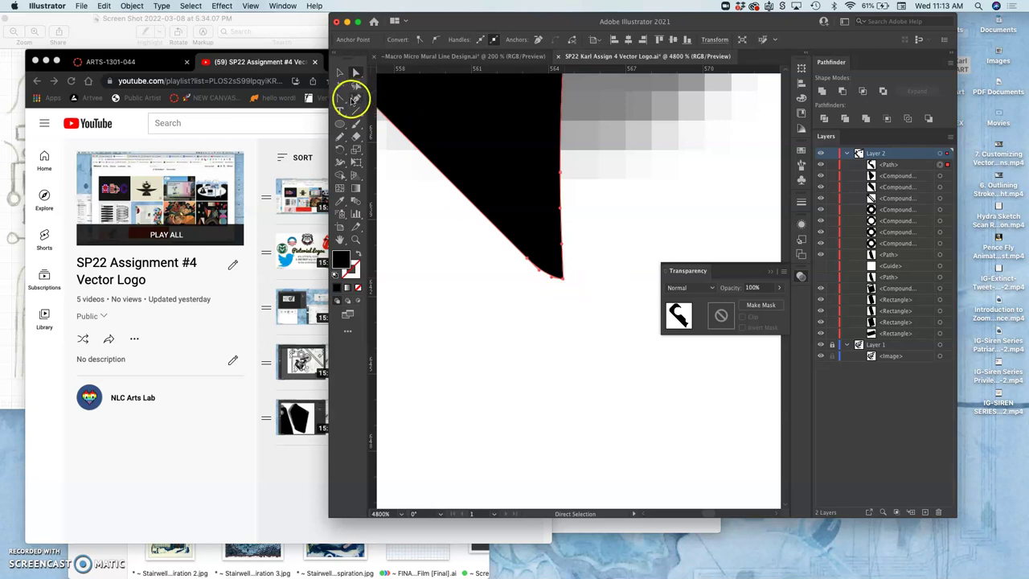
drag(341, 99, 380, 126)
click(562, 278)
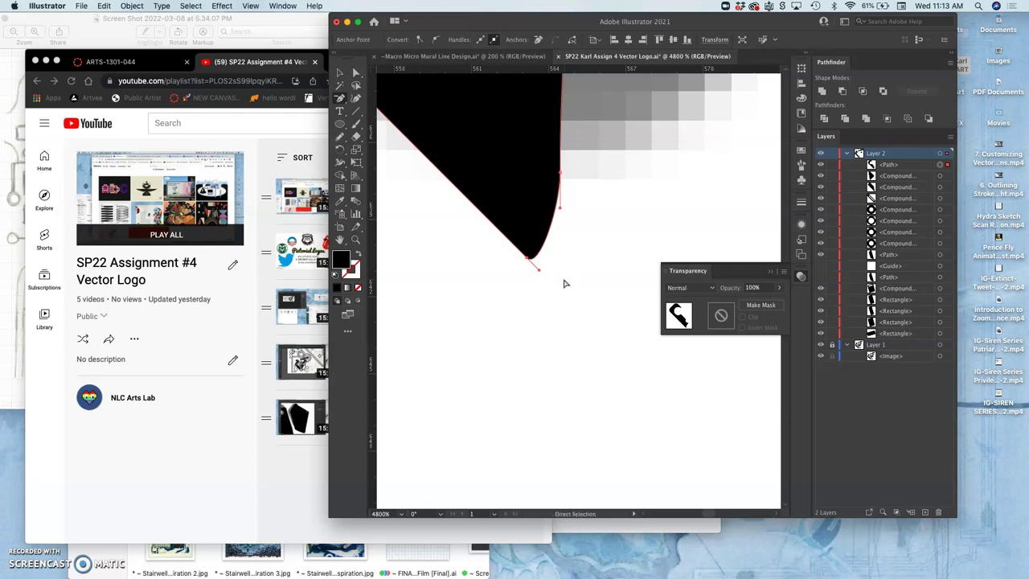
Step: Lengthen the curve handle of the anchor on the tip's diagonal edge to extend the arm's rounded lower end
click(356, 72)
click(550, 280)
drag(539, 269, 583, 295)
key(super+minus)
key(super+minus)
key(super+minus)
key(super+minus)
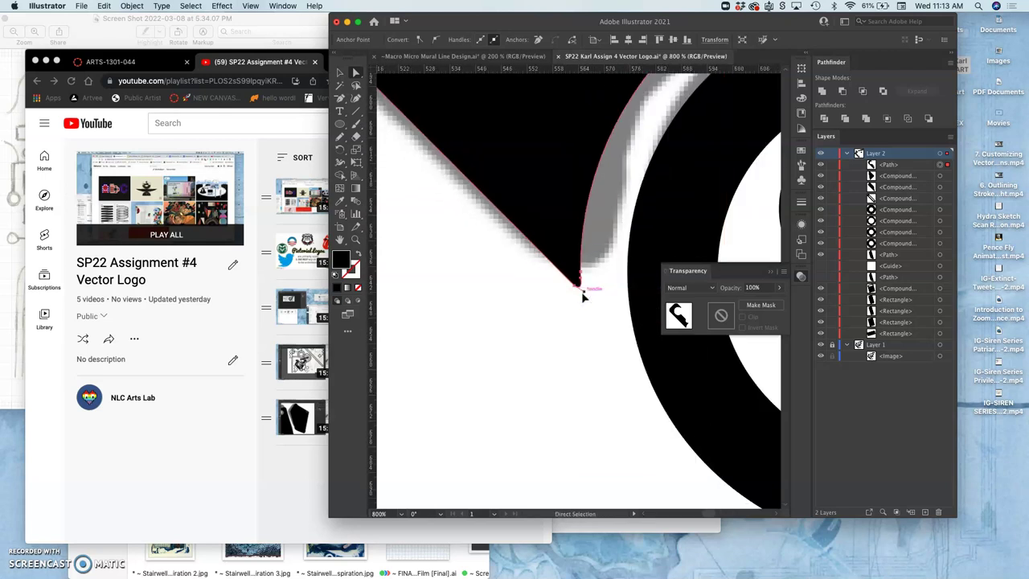
click(585, 306)
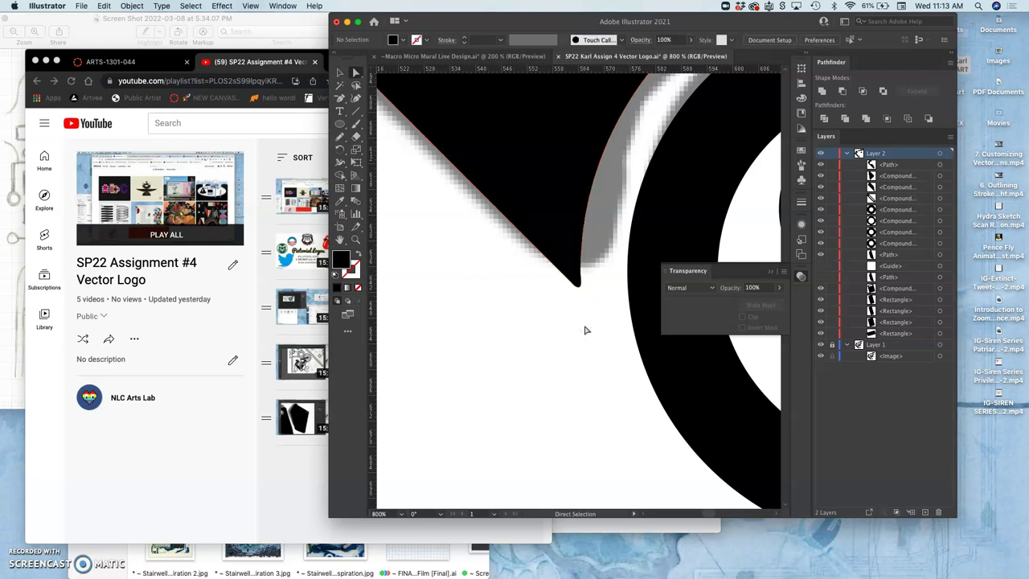
key(super+minus)
key(super+minus)
key(super+minus)
key(super+minus)
key(super+minus)
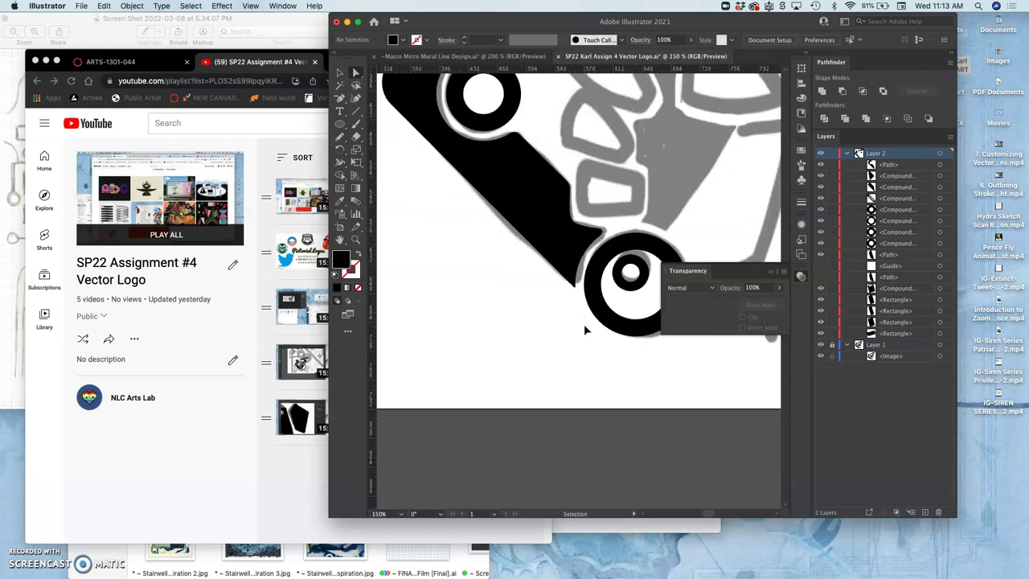
key(super+minus)
key(super+minus)
Step: Shorten the diagonal-edge anchor's curve handle at the arm's lower tip and angle it to soften the rounded end
key(super+plus)
key(super+plus)
key(super+plus)
key(super+plus)
key(super+plus)
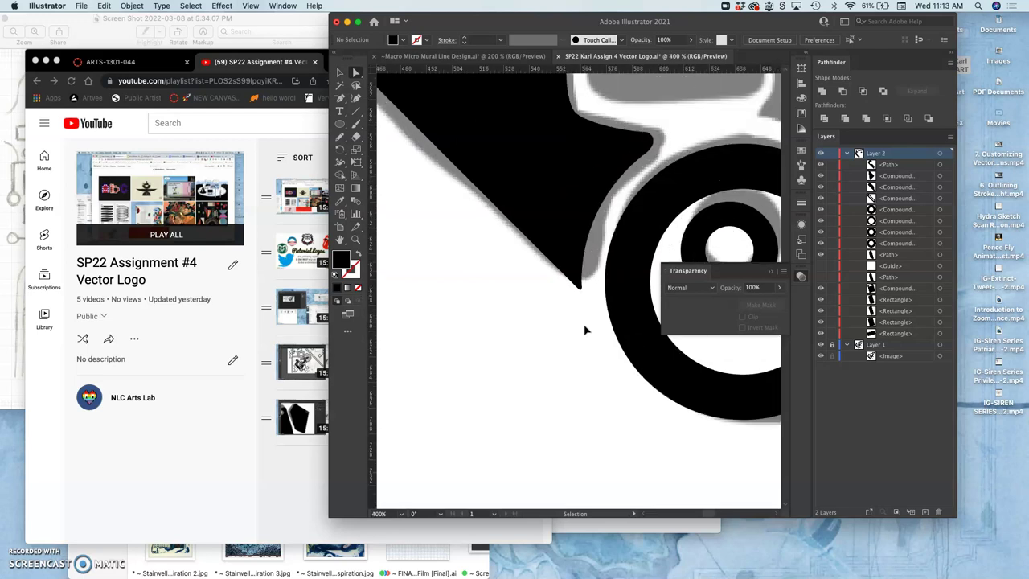
key(super+plus)
key(super+plus)
key(super+plus)
key(super+plus)
key(super+plus)
key(super+plus)
key(super+plus)
key(a)
click(633, 291)
click(634, 289)
scroll(634, 290, right, 2)
scroll(633, 290, down, 1)
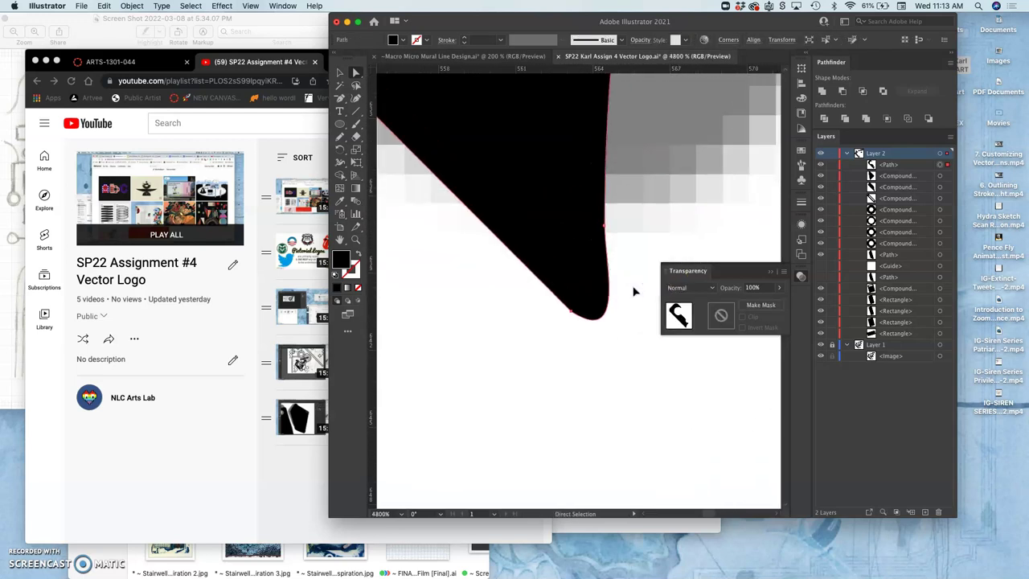
click(572, 312)
drag(629, 349, 610, 327)
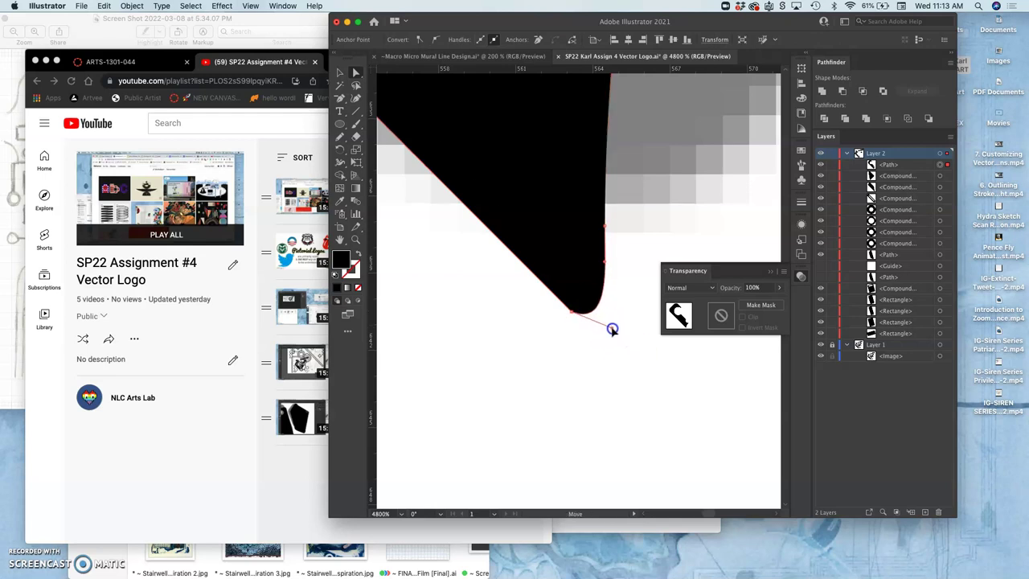
click(602, 374)
click(628, 394)
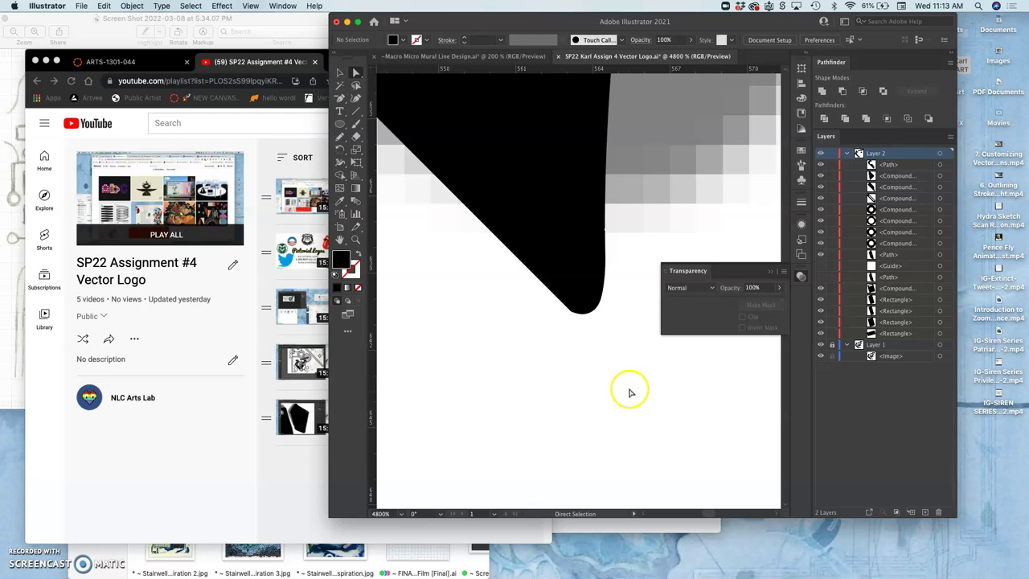
Step: Move the tip's lower anchor up along the diagonal edge and lengthen the opposite anchor's handle downward to reshape the rounding
click(597, 272)
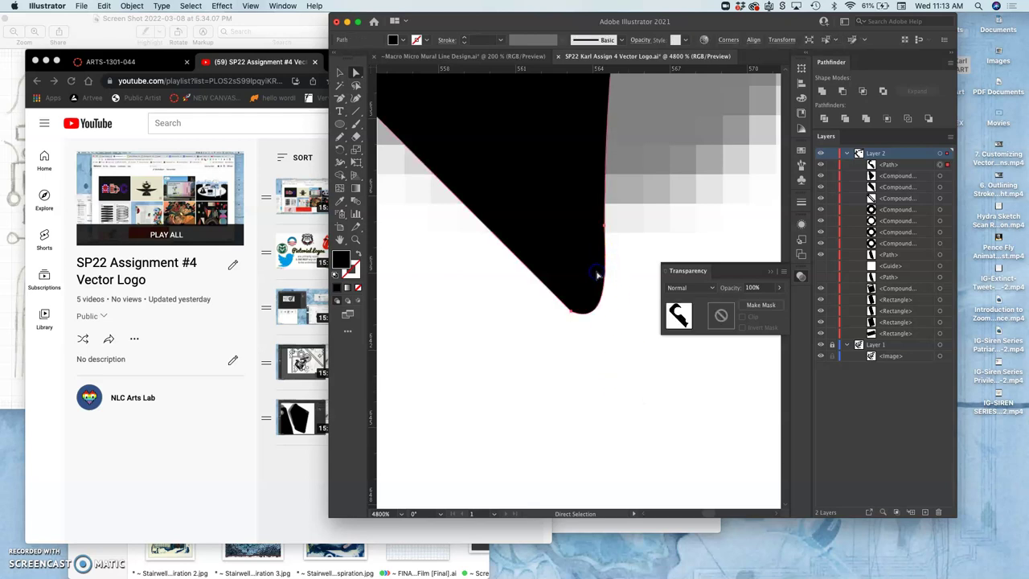
click(570, 320)
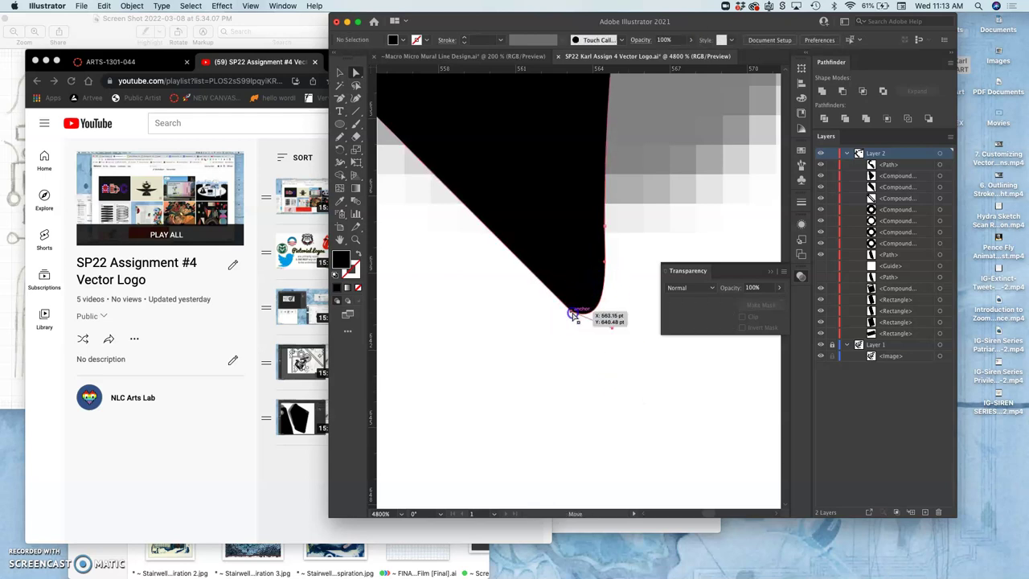
drag(572, 313, 557, 298)
click(604, 260)
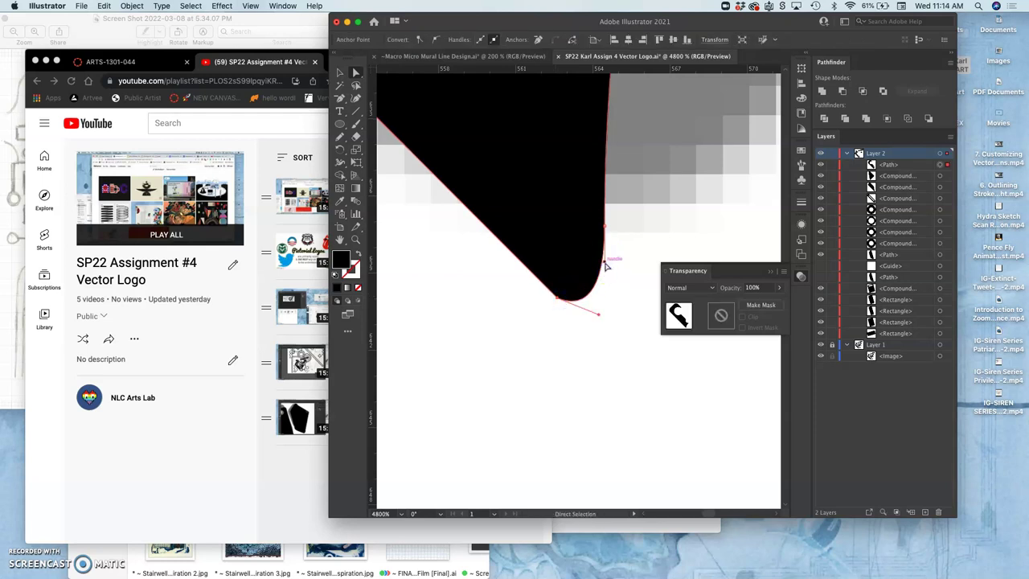
drag(605, 265, 609, 302)
click(627, 291)
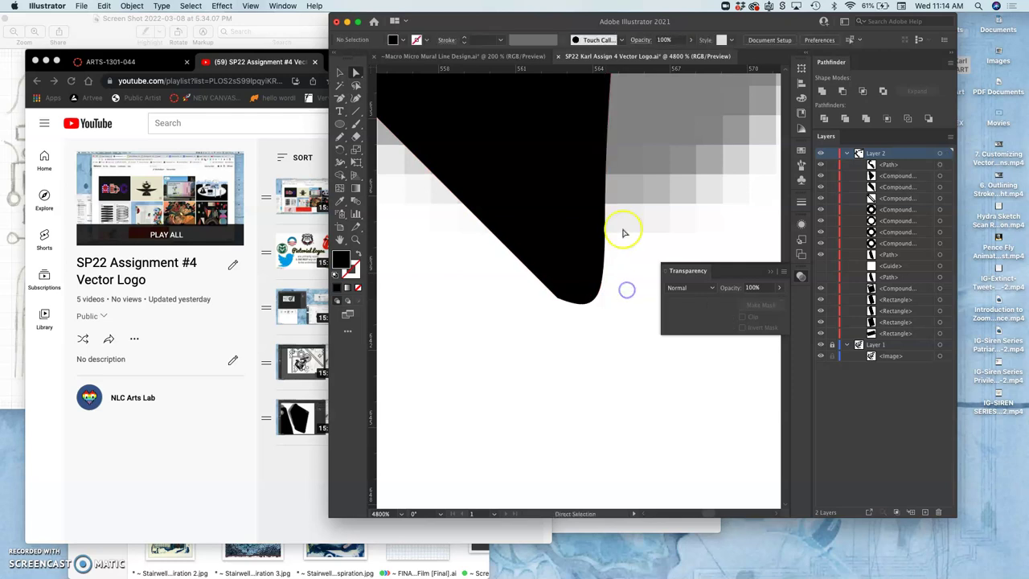
Step: Hide the sketch on Layer 1 to review the black vector shapes on the artboard, and show it again
scroll(624, 231, up, 5)
scroll(624, 233, down, 10)
scroll(624, 233, down, 3)
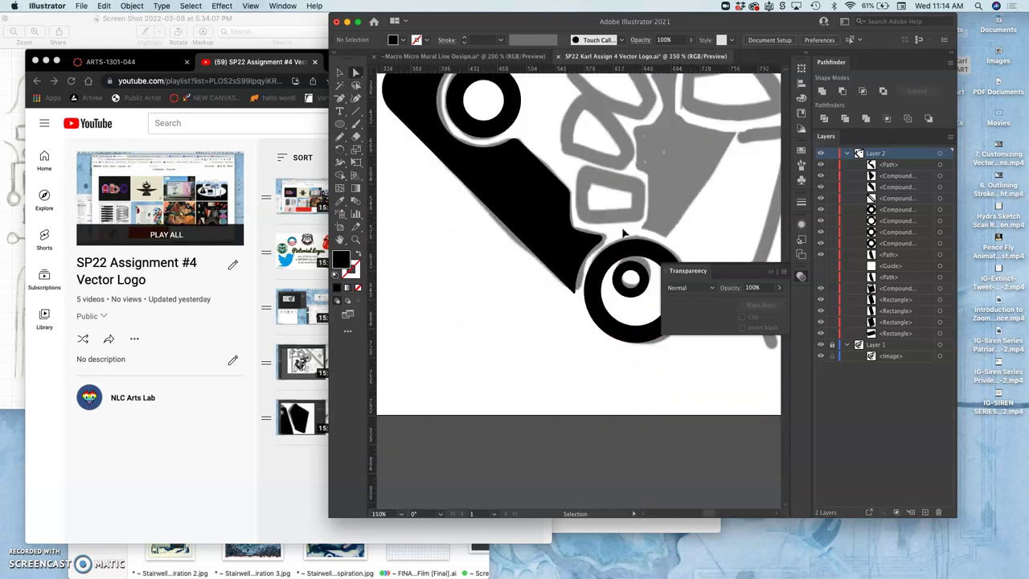
scroll(624, 233, up, 3)
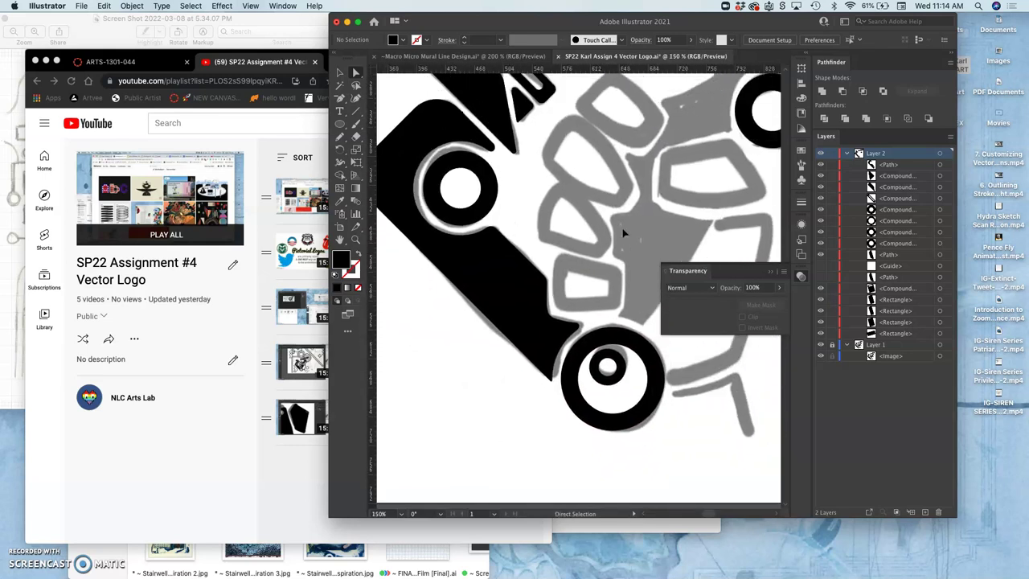
scroll(624, 233, down, 2)
scroll(624, 233, right, 2)
click(820, 346)
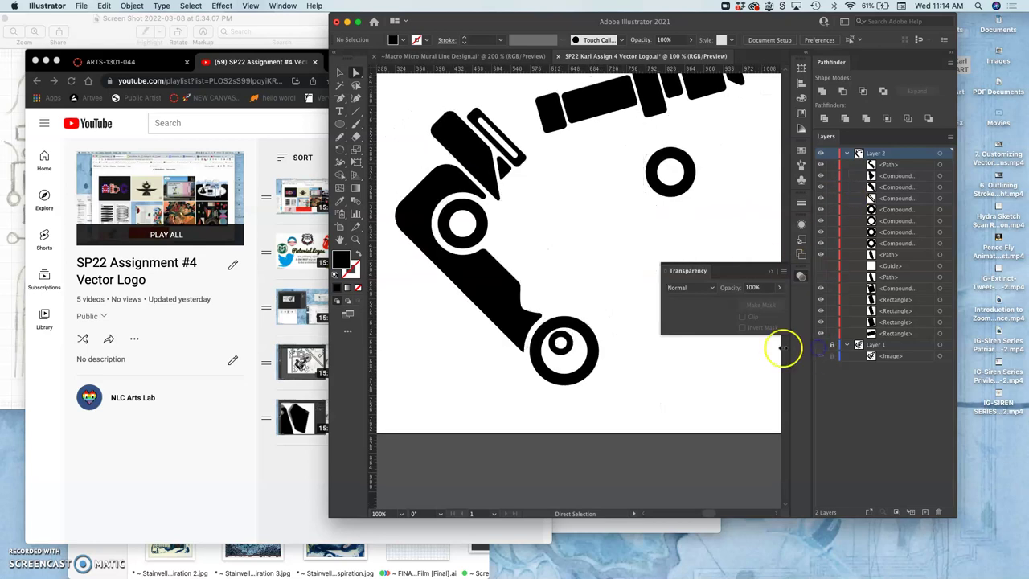
scroll(649, 292, down, 2)
scroll(644, 291, down, 1)
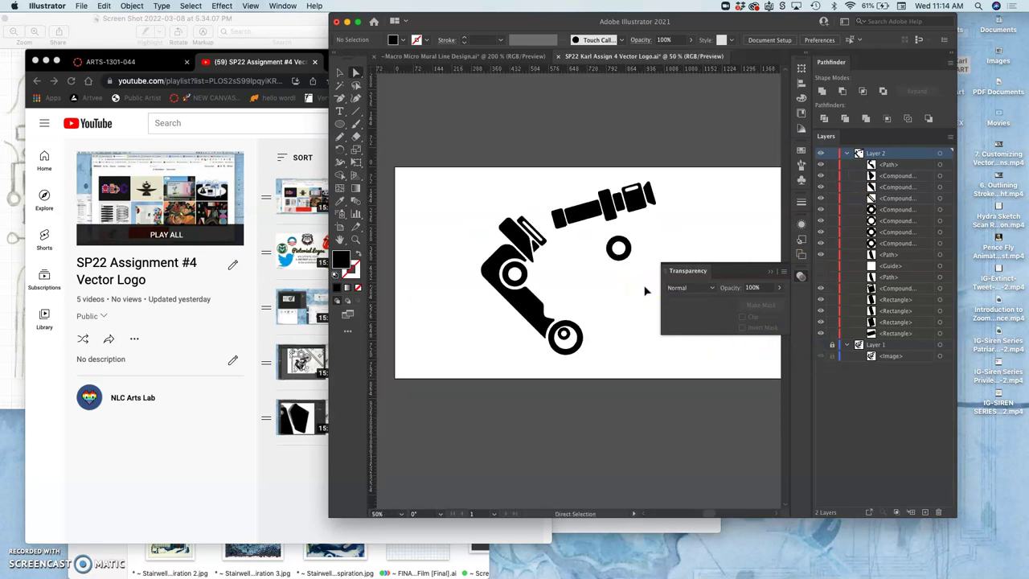
scroll(645, 291, up, 2)
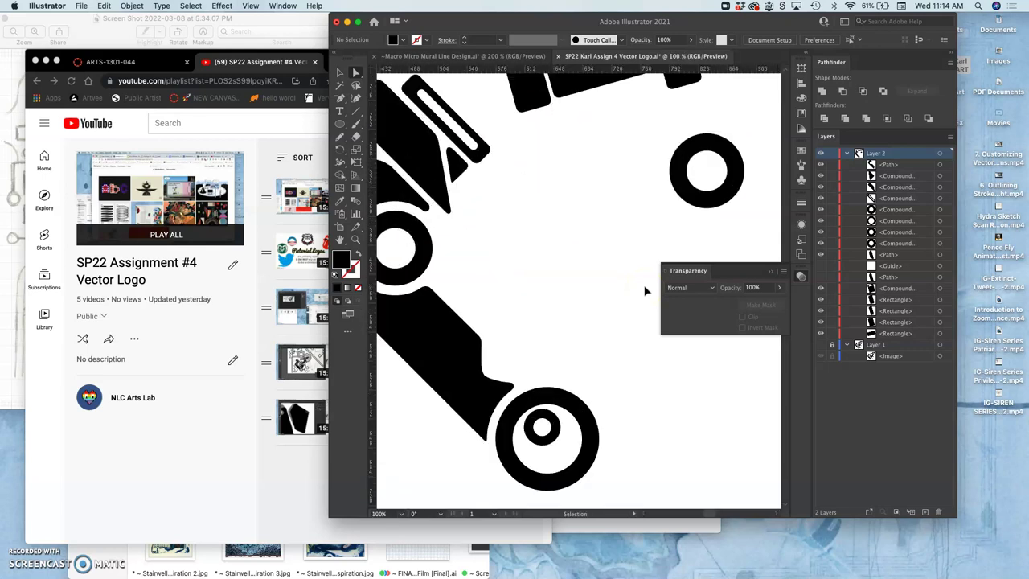
click(820, 344)
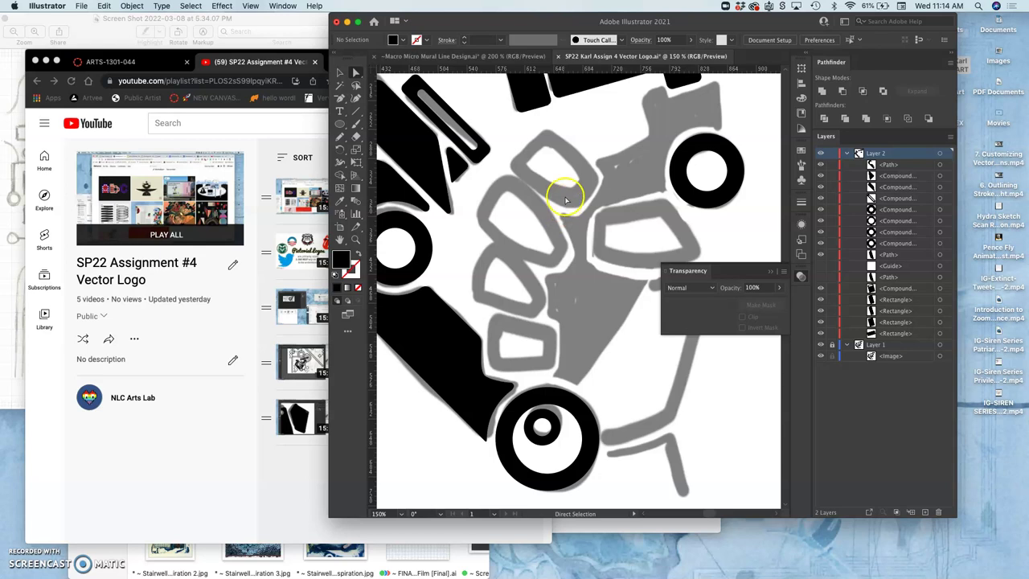
Step: Activate the Pencil tool and adjust its fidelity between accurate and smooth in the tool options
click(340, 138)
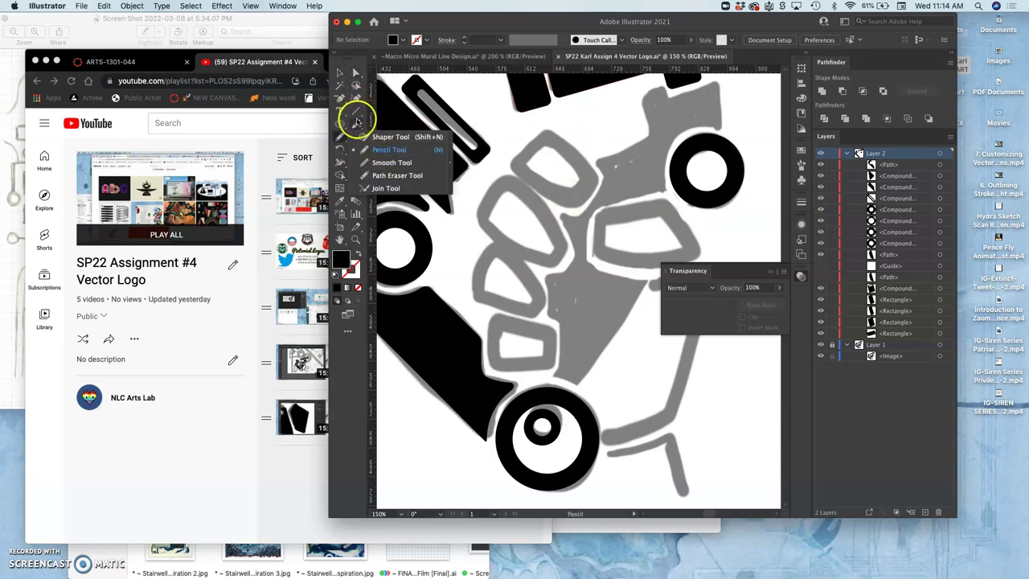
click(340, 138)
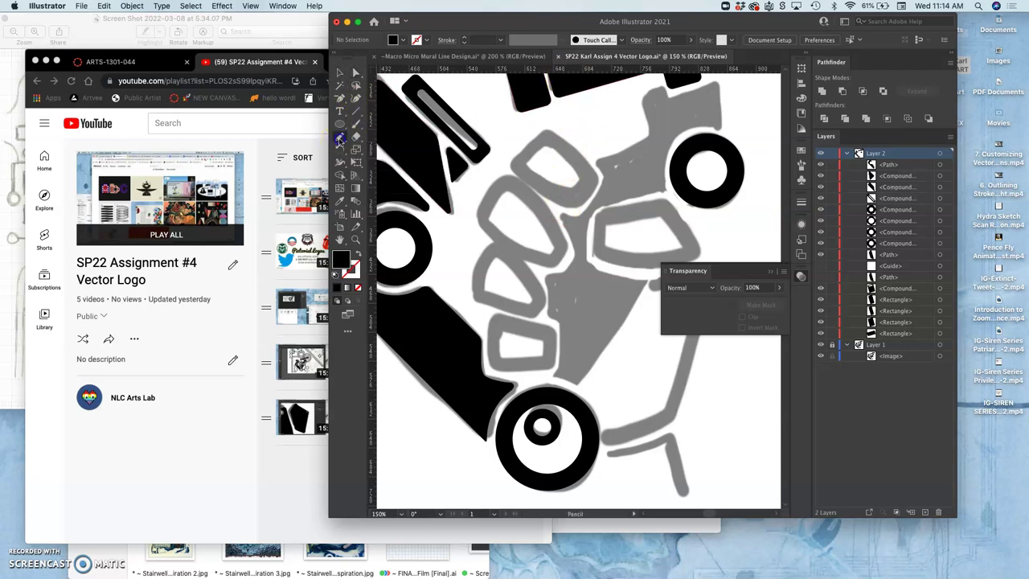
click(348, 331)
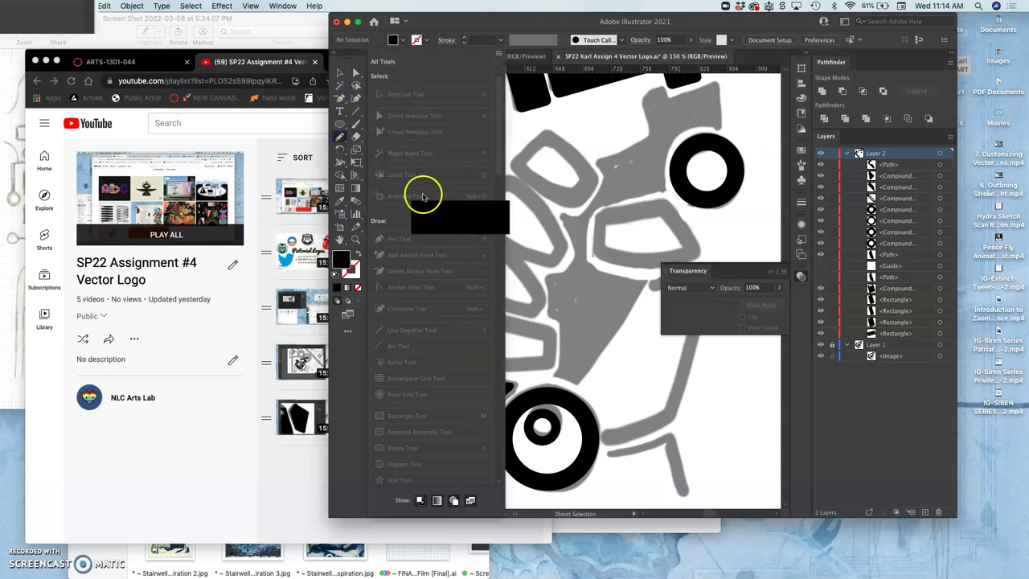
scroll(426, 249, down, 10)
scroll(427, 251, up, 10)
click(341, 138)
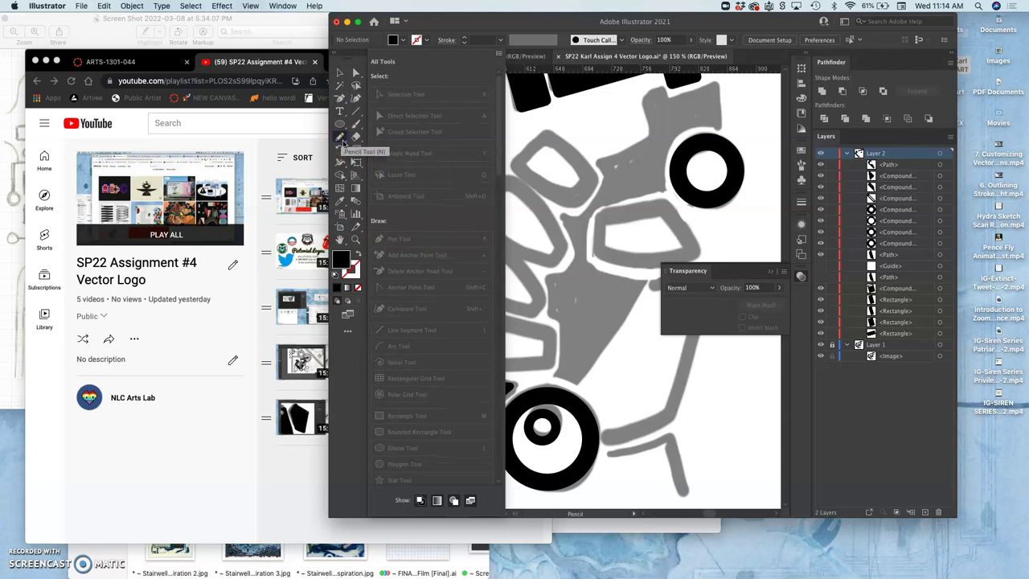
click(642, 340)
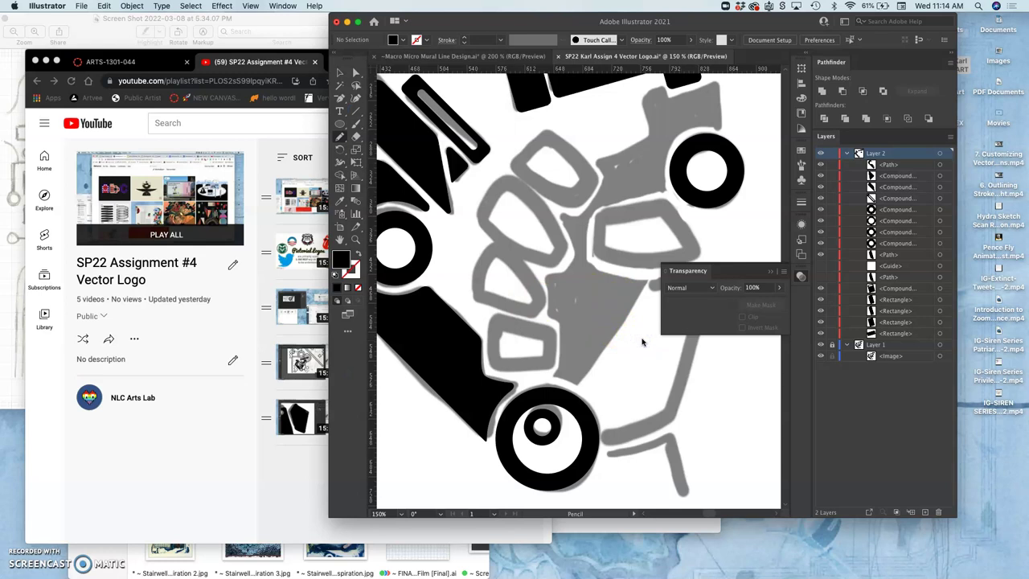
double_click(341, 136)
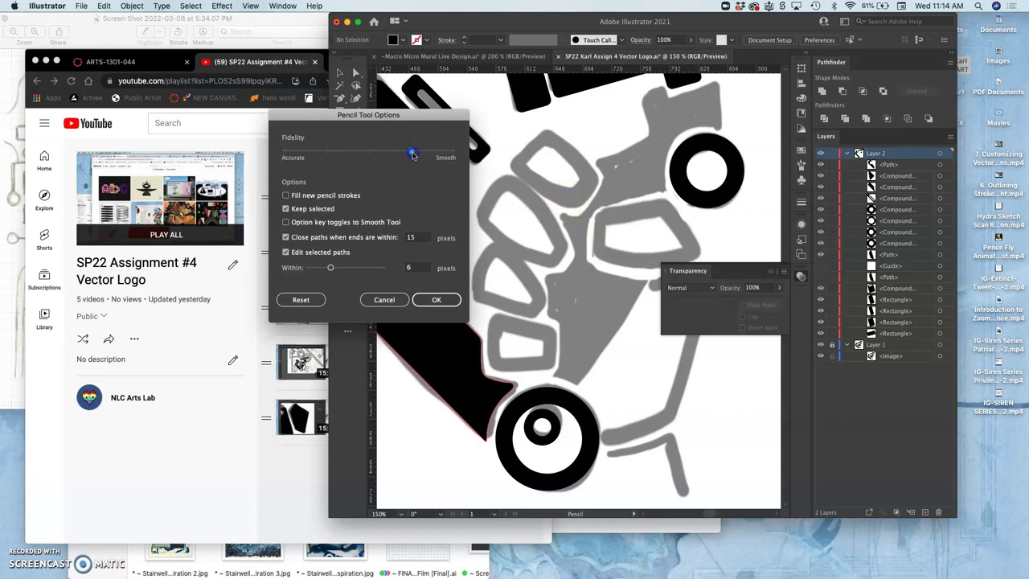
drag(308, 163, 287, 164)
click(435, 299)
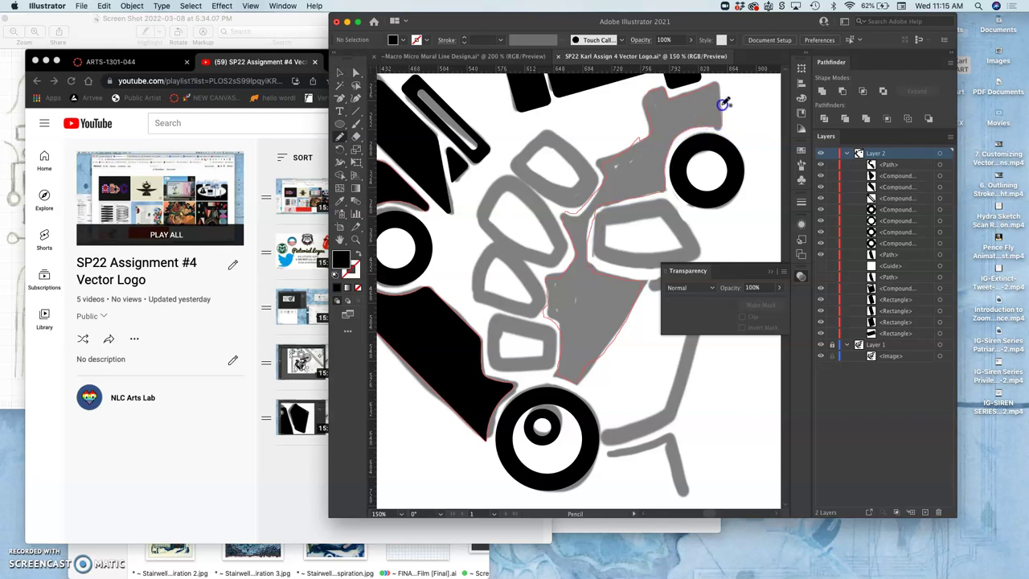
Step: Trace the grey central body of the sketch as a closed freehand outline and fill it with solid black
mouse_move(718, 86)
mouse_down()
mouse_move(715, 112)
mouse_move(657, 173)
mouse_move(659, 224)
mouse_move(631, 273)
mouse_up()
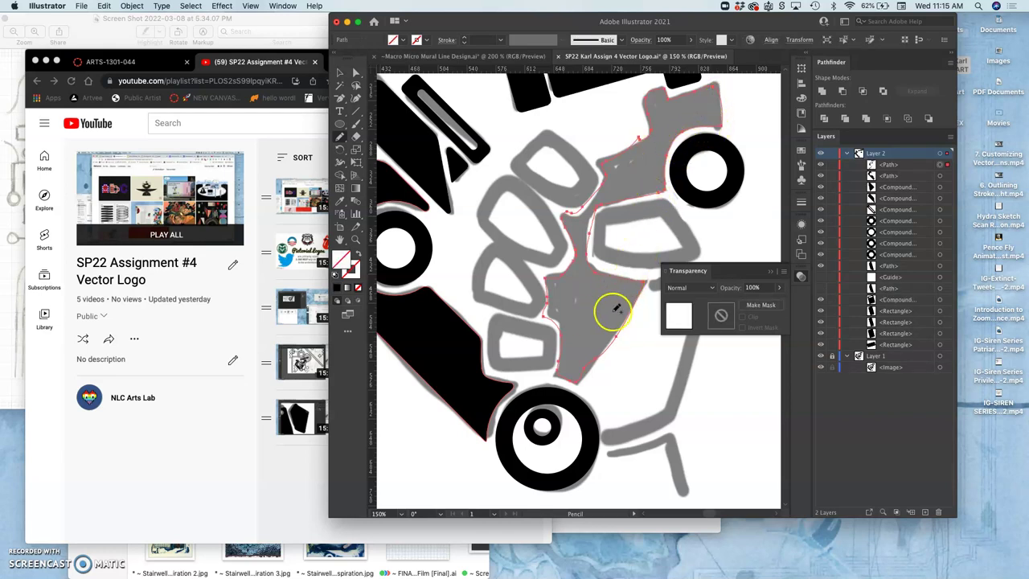
key(super)
click(340, 291)
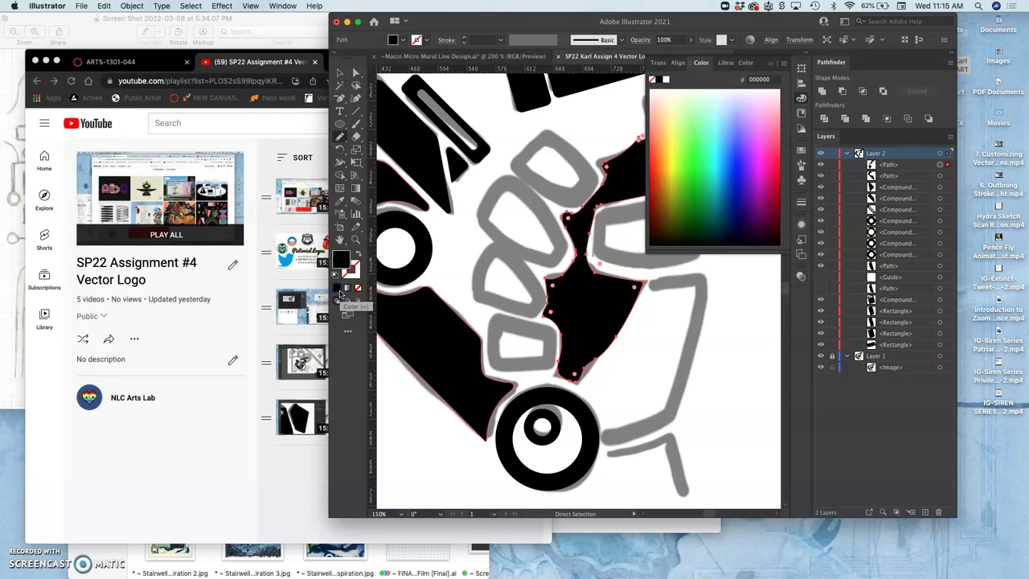
click(770, 64)
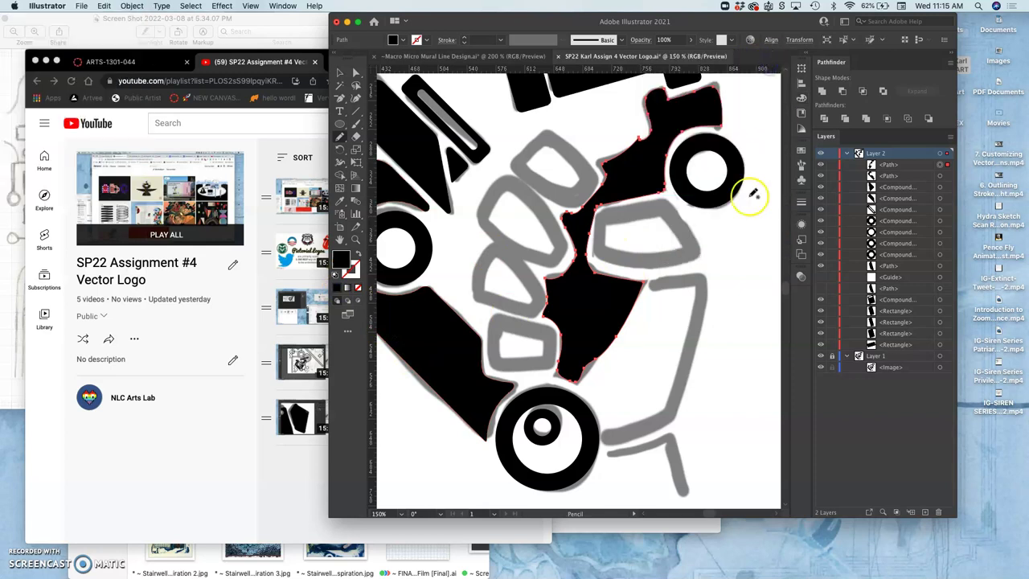
Step: Deselect the traced body and hide the sketch on Layer 1 to examine the black shapes up close and as a whole
scroll(747, 195, up, 5)
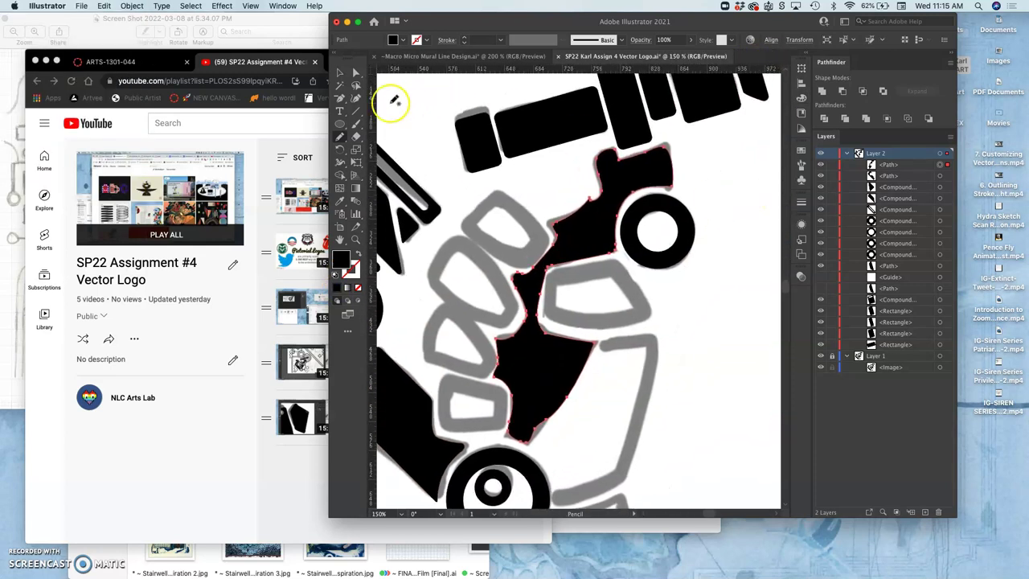
click(356, 71)
click(404, 112)
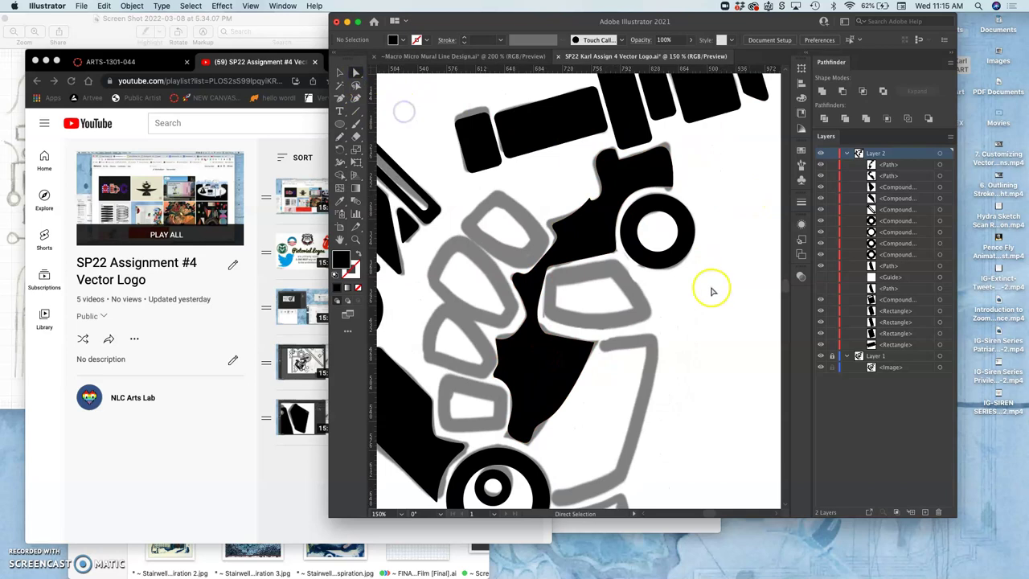
click(821, 357)
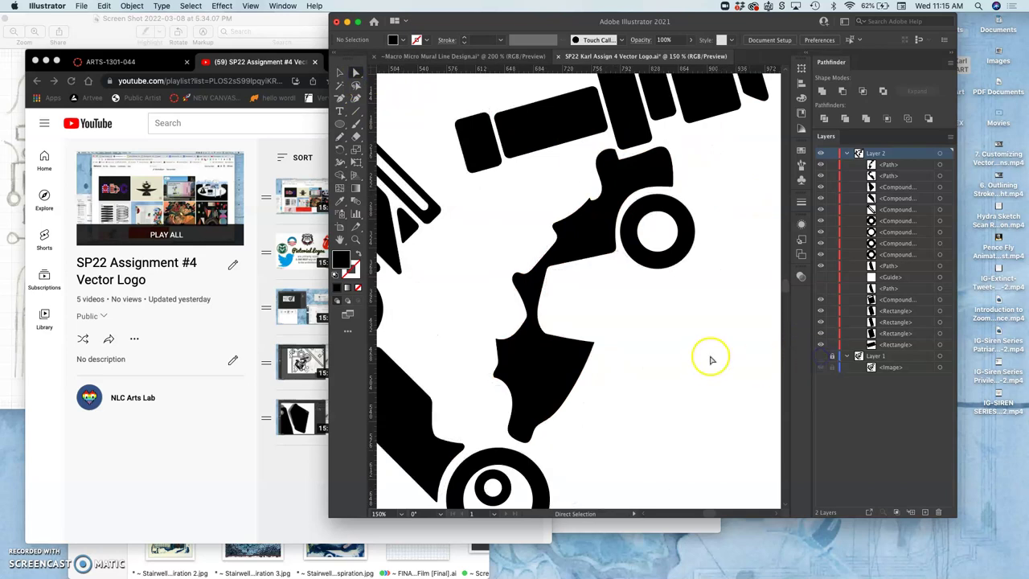
key(super+equal)
key(super+minus)
key(super+minus)
key(super+minus)
key(super+minus)
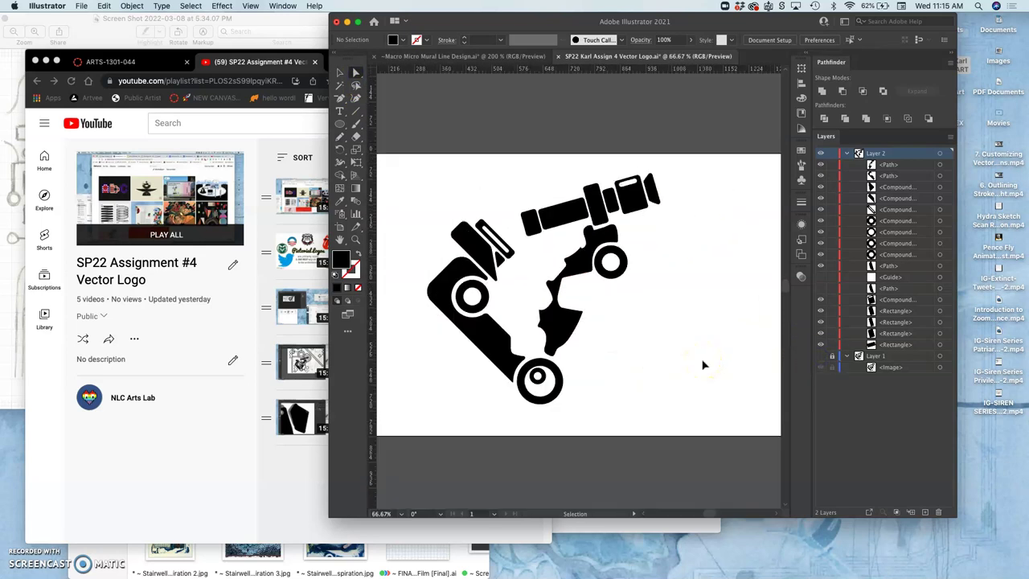
key(super+equal)
key(super+equal)
key(super+equal)
key(super+equal)
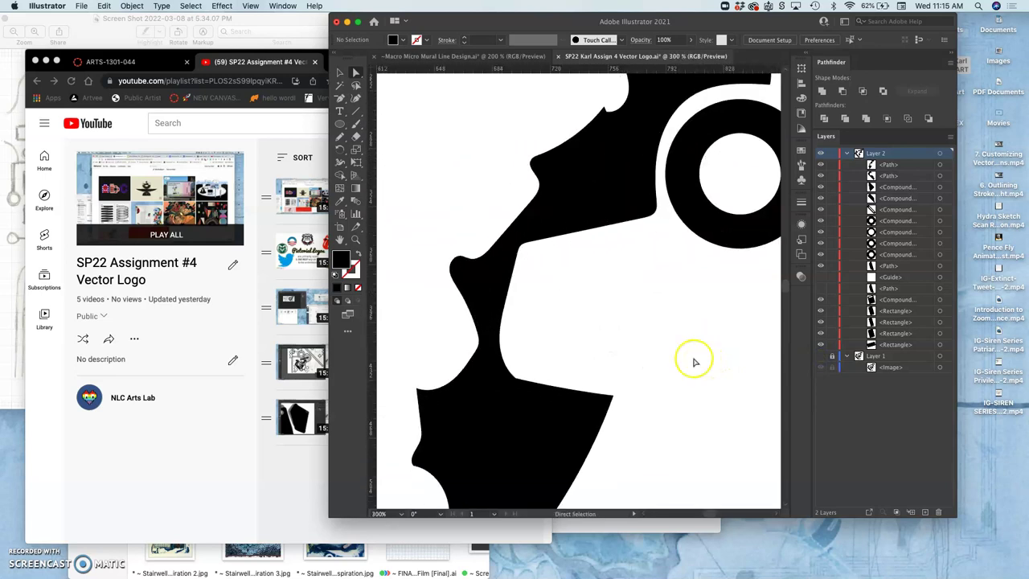
Step: Show the Layer 1 sketch again, select the black body and redraw its edge around the upper knob and notch with the Pencil tool
click(606, 193)
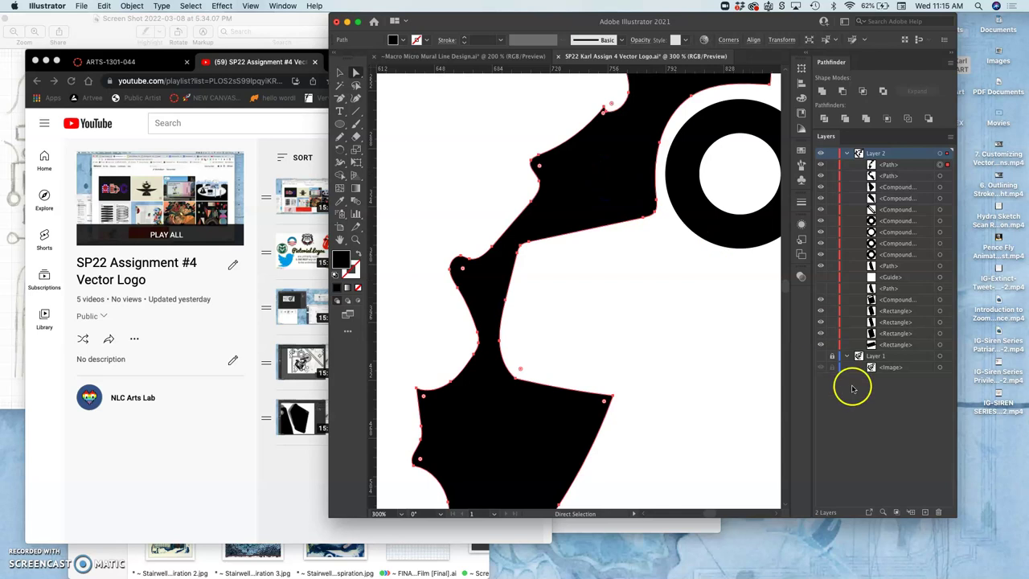
click(821, 355)
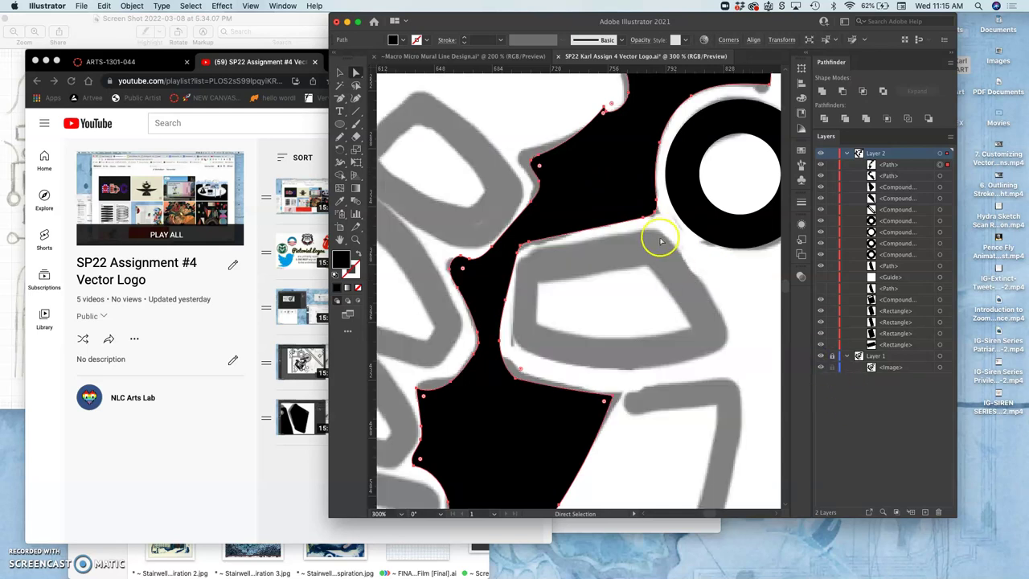
scroll(659, 239, up, 5)
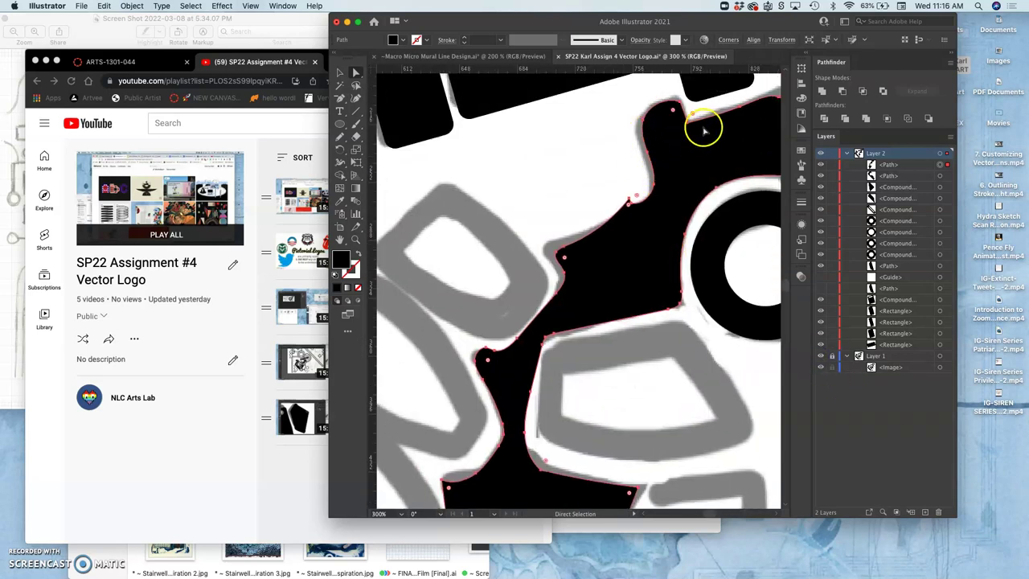
click(340, 136)
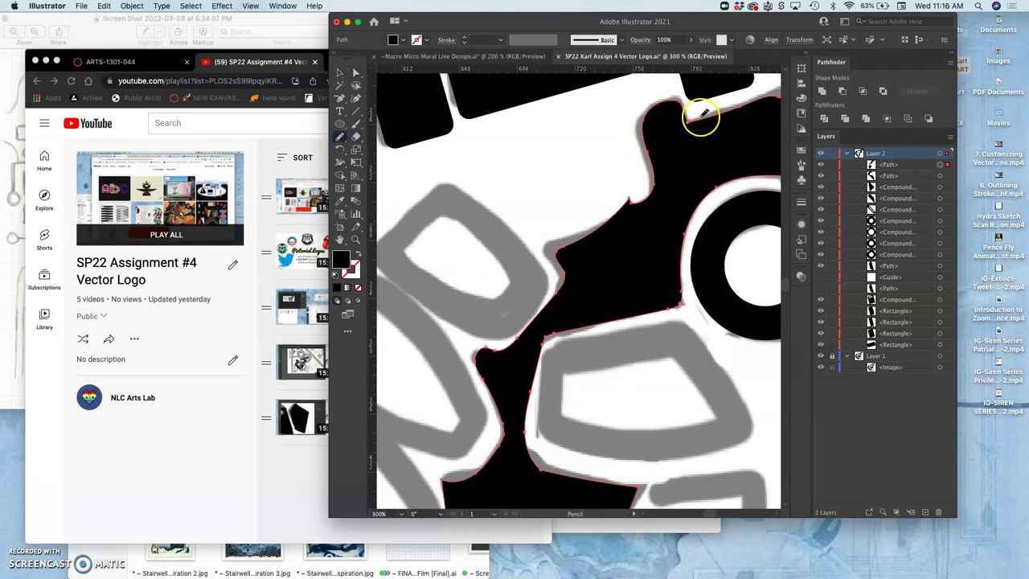
mouse_move(703, 116)
mouse_down()
mouse_move(697, 108)
mouse_move(684, 119)
mouse_move(654, 119)
mouse_move(653, 111)
mouse_up()
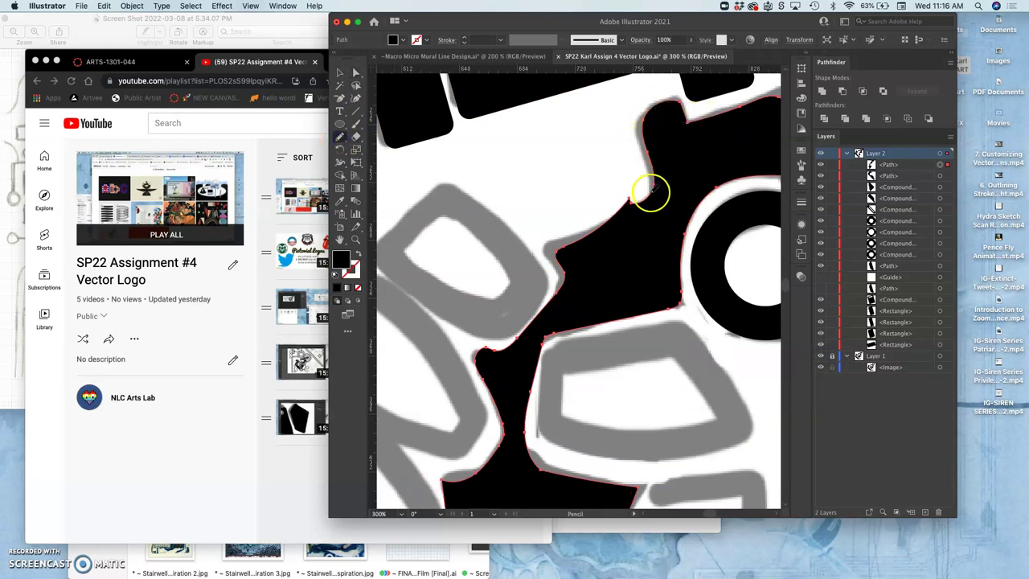
drag(651, 193, 652, 192)
Step: Redraw the body's left edge from below the knob, around the pointed corner and down to the neck, following the sketch
drag(573, 236, 549, 245)
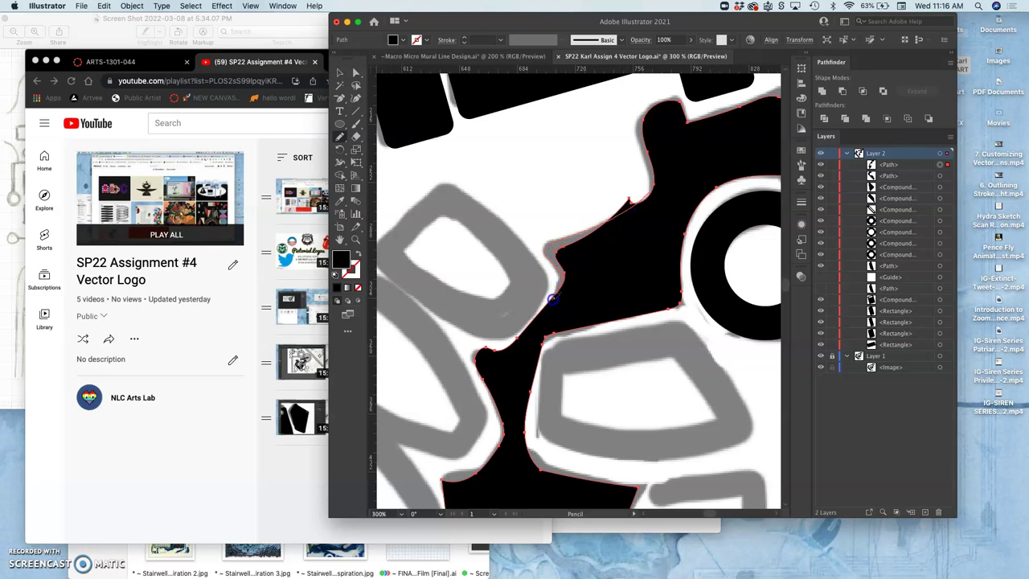
drag(553, 300, 552, 297)
scroll(605, 237, down, 1)
scroll(605, 233, down, 3)
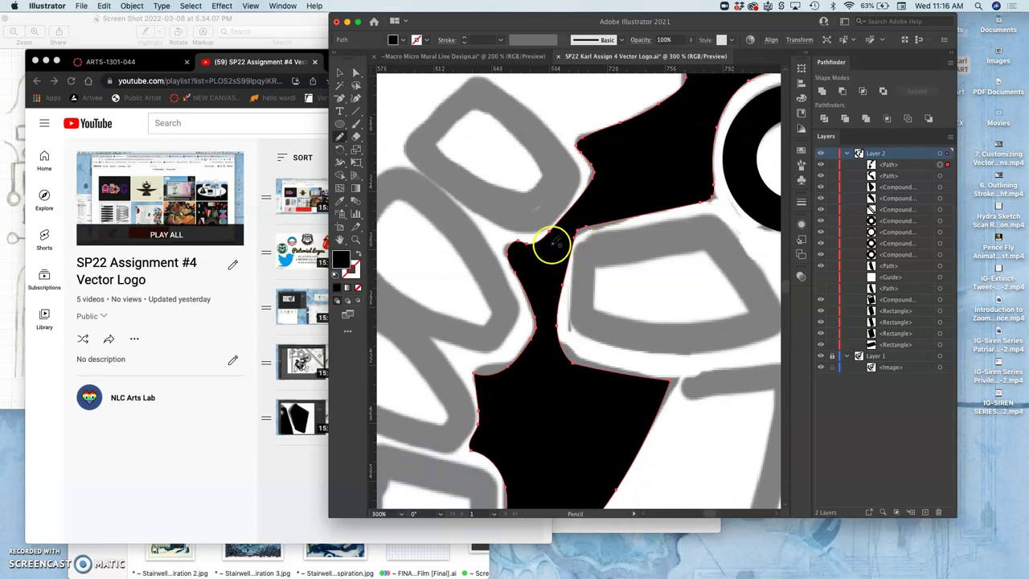
drag(554, 238, 590, 176)
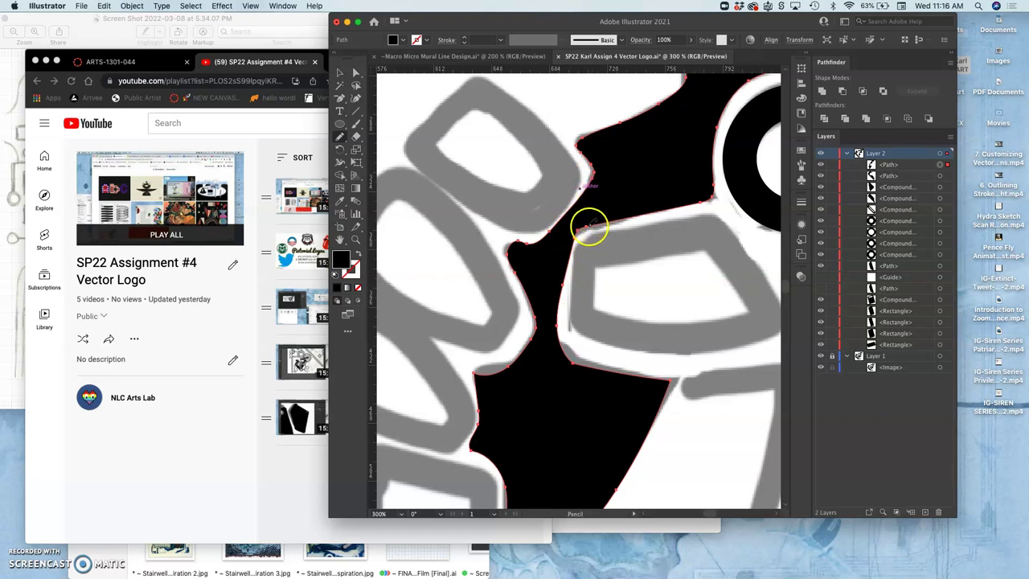
Step: Redraw the right side of the neck and the upper and right edges of the lower block to match the sketch
mouse_move(588, 229)
mouse_down()
mouse_move(583, 260)
mouse_move(588, 226)
mouse_move(560, 303)
mouse_up()
scroll(579, 344, down, 3)
mouse_move(580, 343)
mouse_down()
mouse_move(572, 264)
mouse_move(573, 274)
mouse_up()
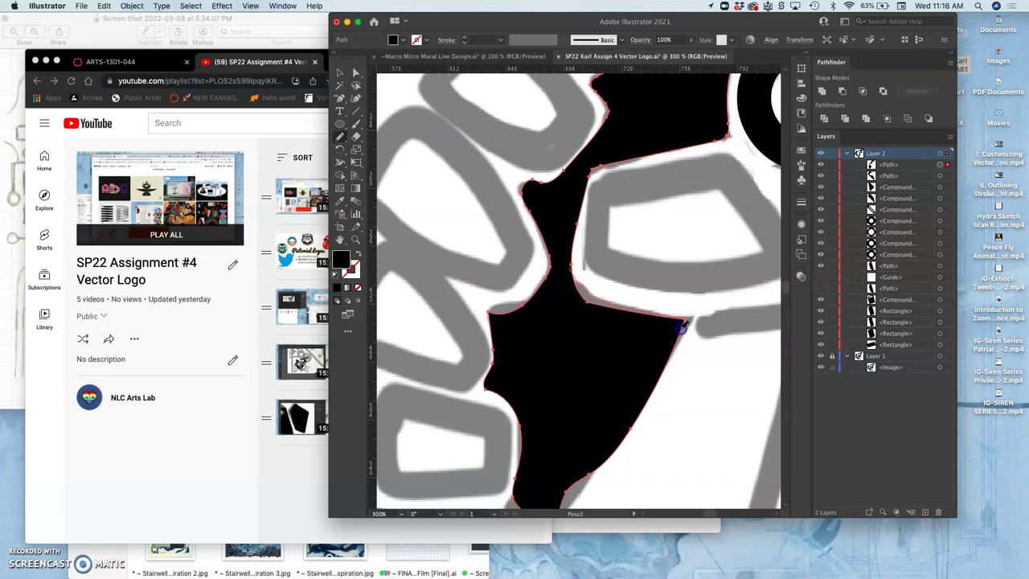
mouse_move(635, 377)
mouse_down()
mouse_move(572, 265)
mouse_move(576, 285)
mouse_up()
click(560, 368)
Step: Redraw the lower block's upper-left corner and the edge running down from it to follow the grey sketch
scroll(560, 369, down, 3)
scroll(560, 368, left, 2)
drag(562, 370, 536, 265)
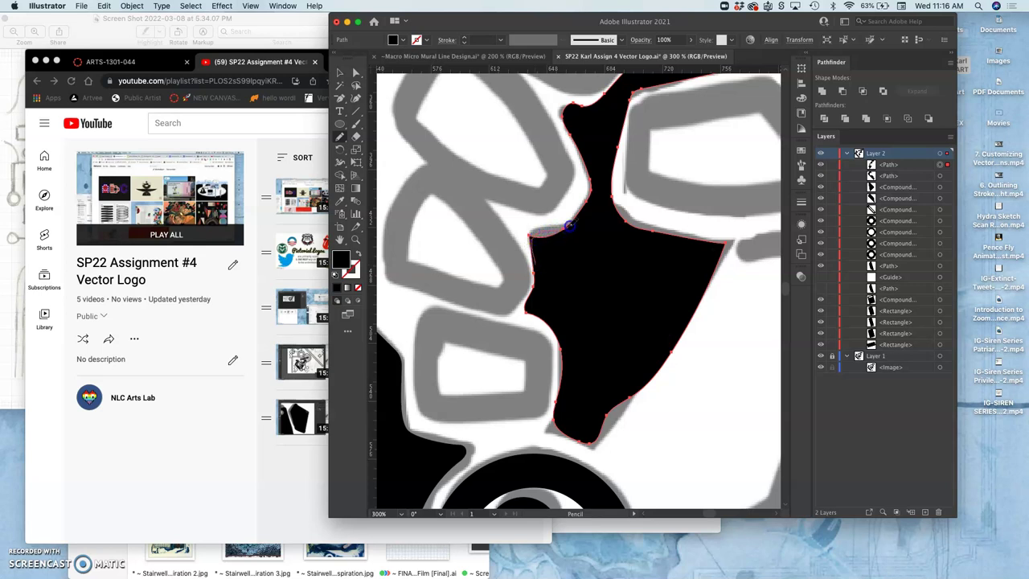
mouse_move(566, 251)
mouse_down()
mouse_move(593, 207)
mouse_move(580, 208)
mouse_up()
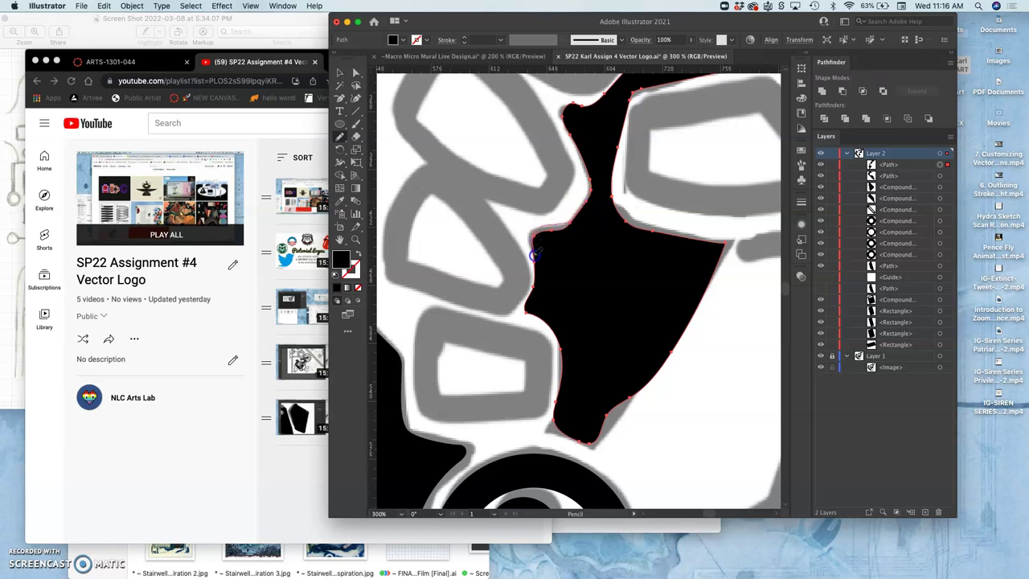
mouse_move(535, 255)
mouse_down()
mouse_move(561, 324)
mouse_move(533, 247)
mouse_up()
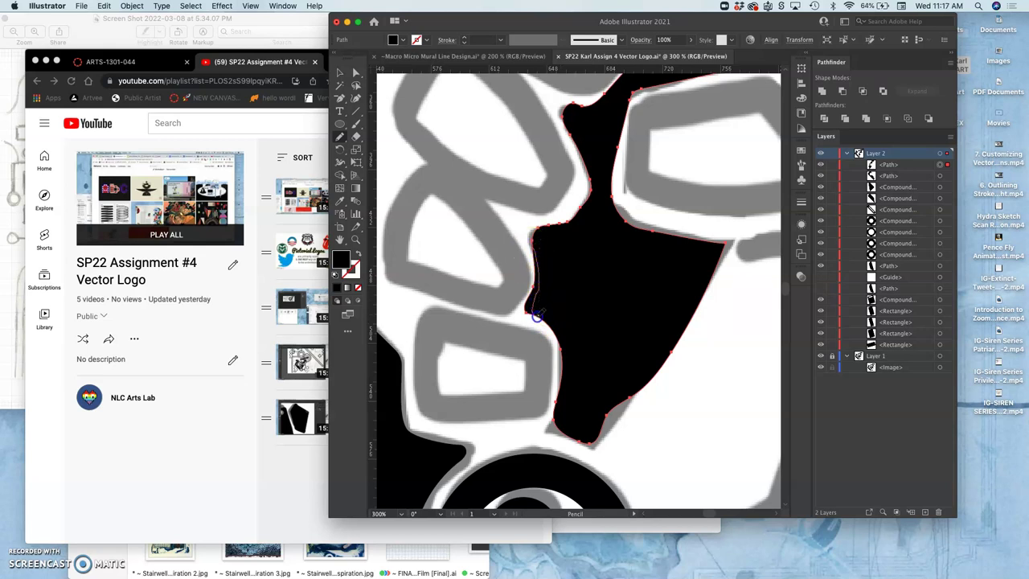
Step: Redraw the lower block's curved lower-left edge and its bottom tip up to the slanted right edge
scroll(578, 361, down, 3)
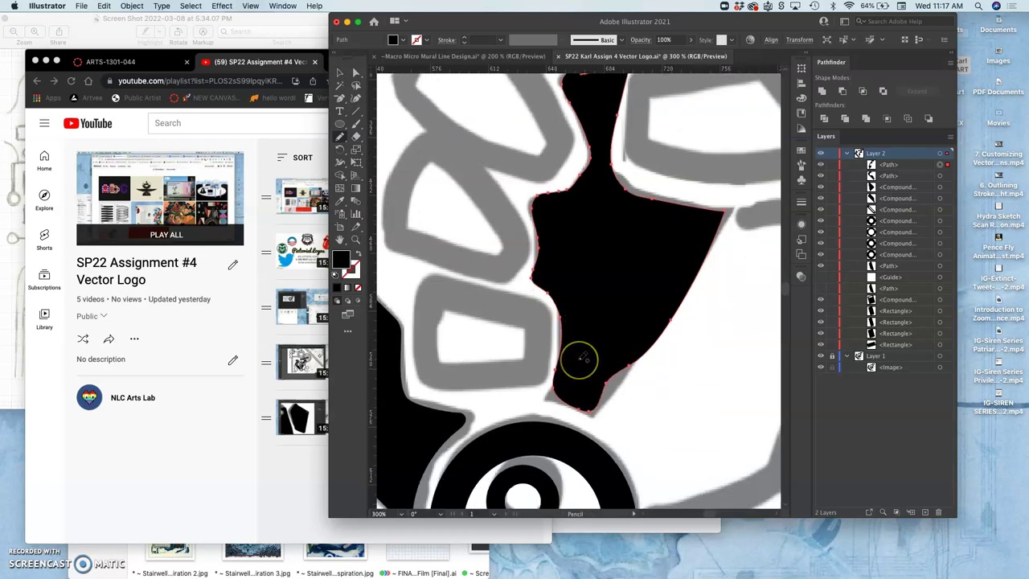
scroll(579, 360, down, 4)
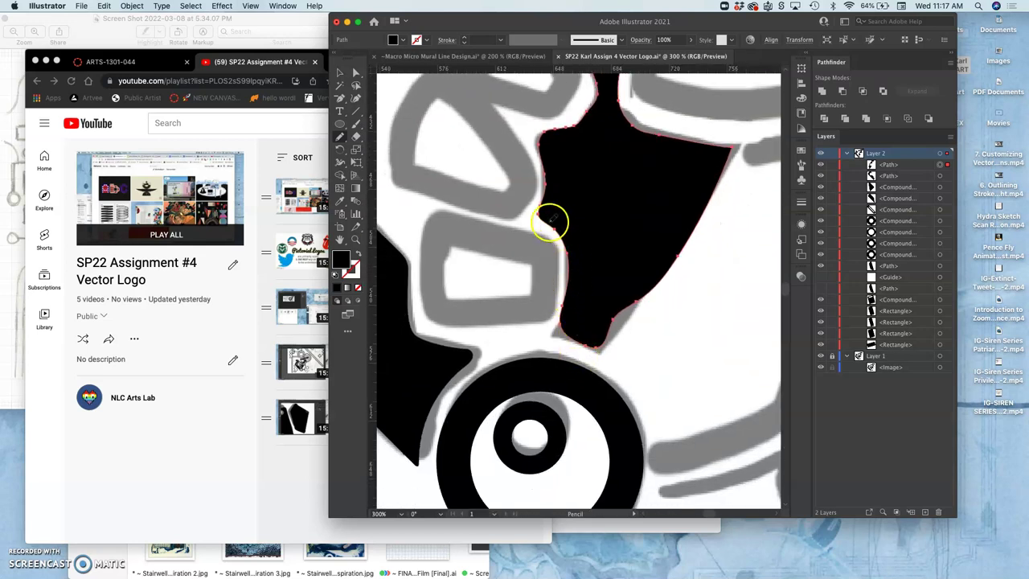
drag(548, 221, 546, 221)
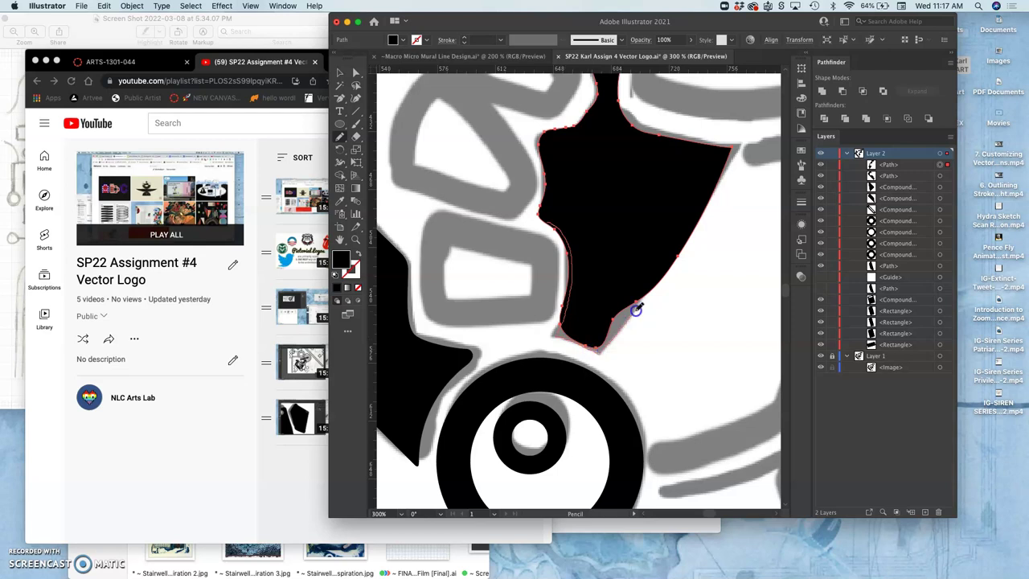
drag(658, 282, 661, 284)
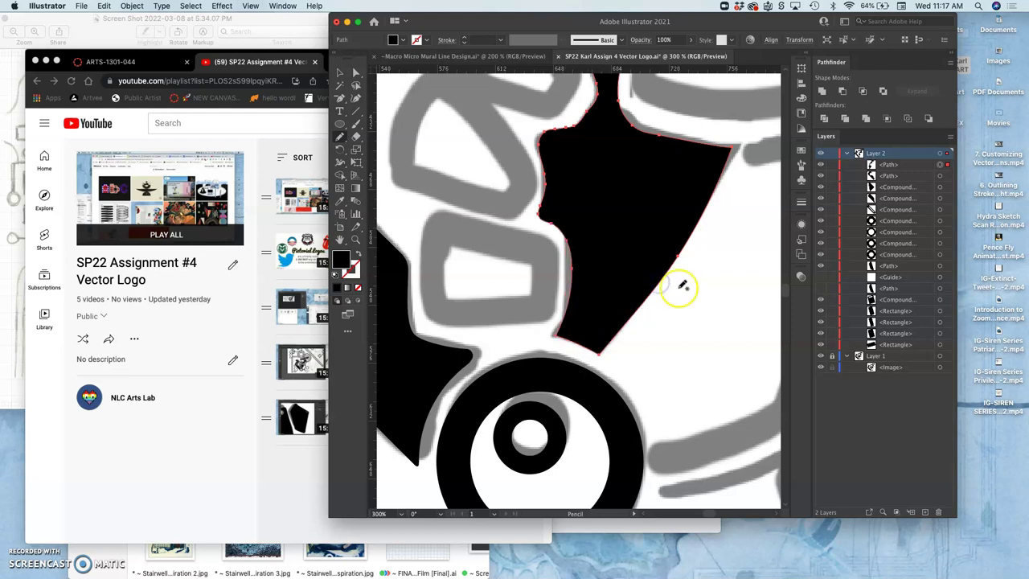
Step: Refine the body's left contour from the base of the neck down along the lower block with further pencil strokes
scroll(649, 313, up, 2)
scroll(653, 312, up, 2)
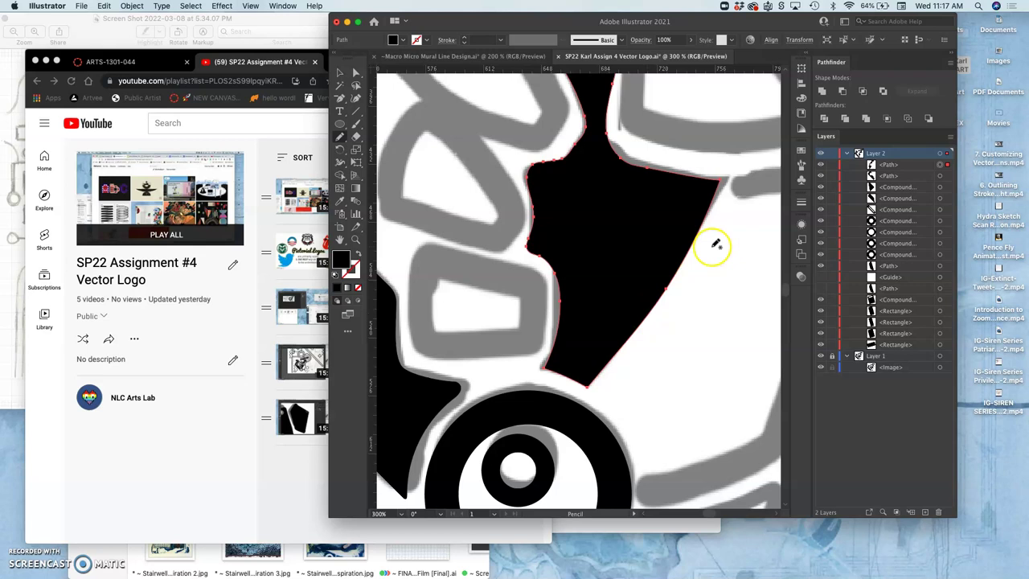
scroll(707, 241, up, 3)
mouse_move(609, 205)
mouse_down()
mouse_move(594, 167)
mouse_move(586, 210)
mouse_up()
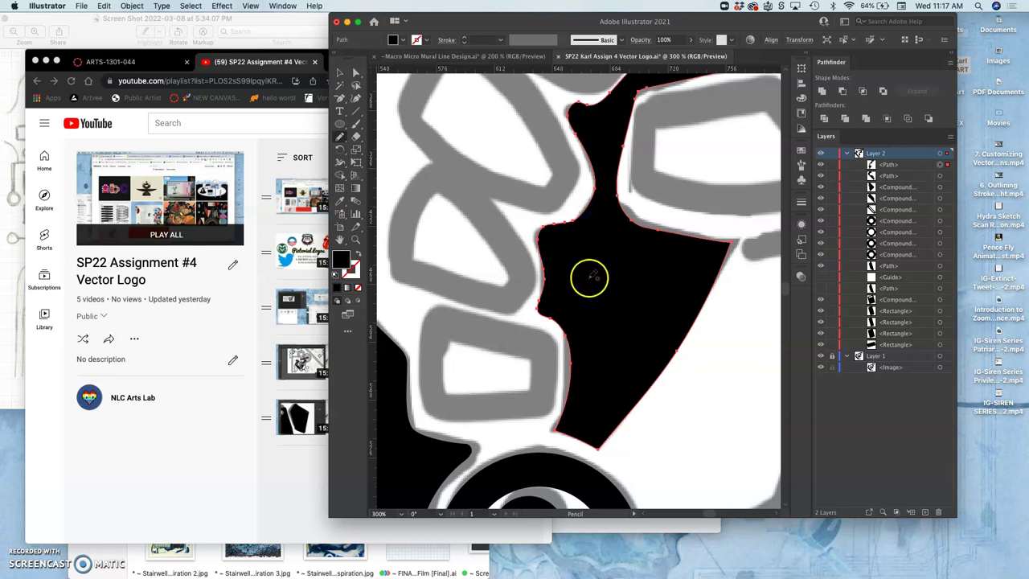
mouse_move(579, 265)
mouse_down()
mouse_move(560, 301)
mouse_move(544, 307)
mouse_move(566, 341)
mouse_up()
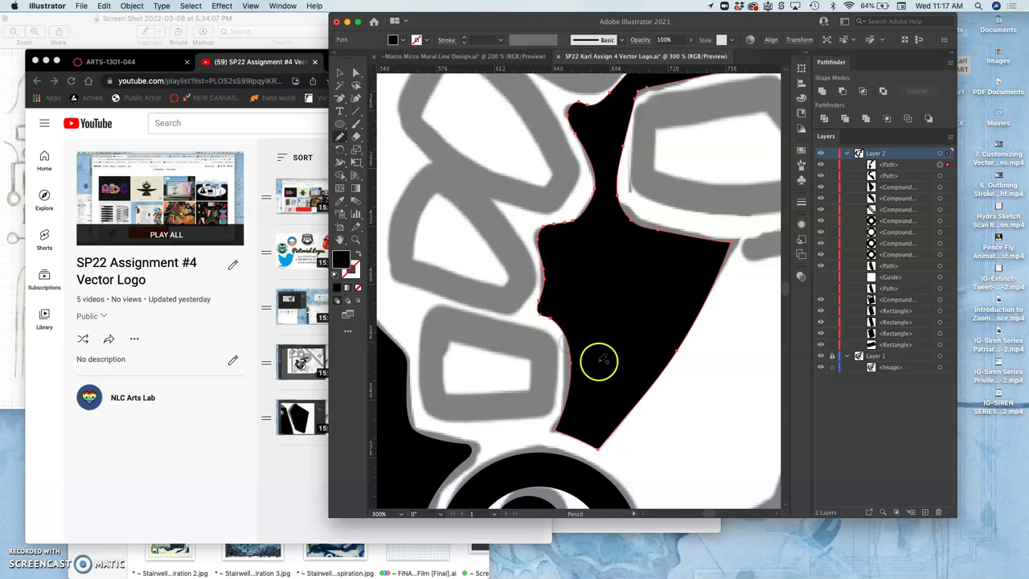
scroll(597, 356, right, 3)
scroll(597, 356, up, 2)
scroll(598, 358, up, 5)
scroll(598, 358, right, 3)
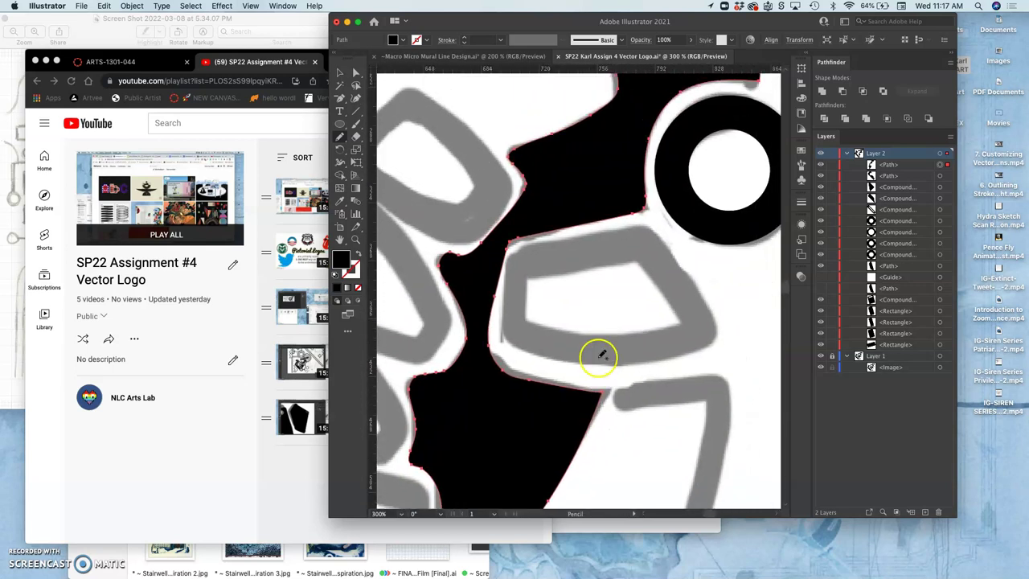